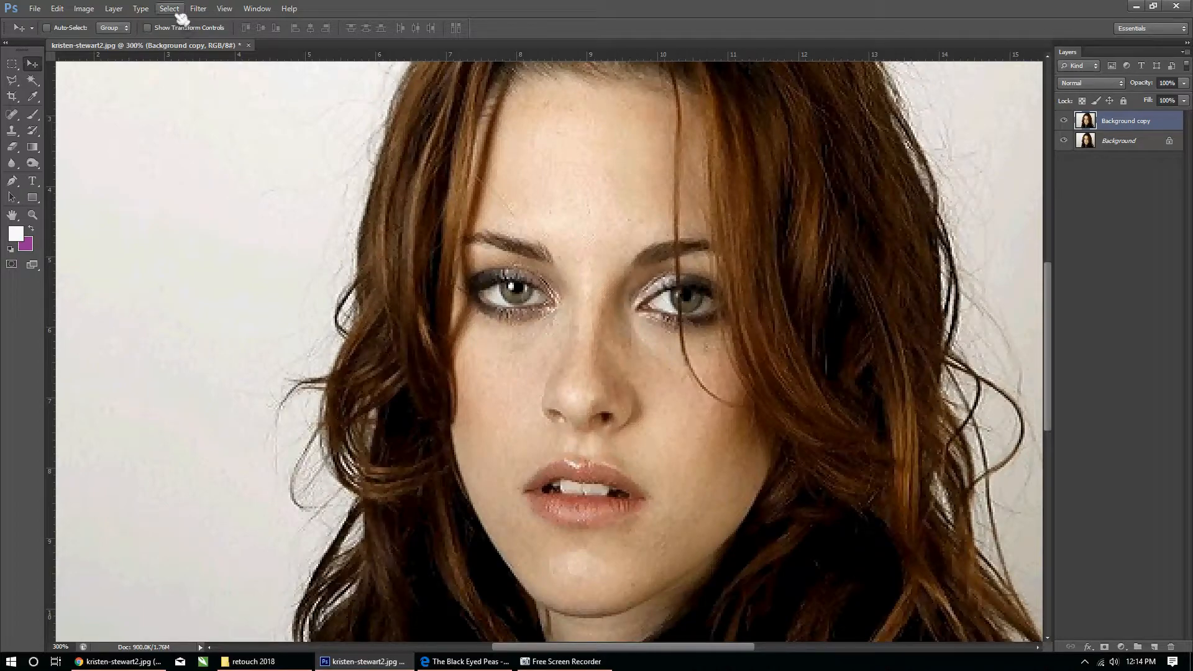
Run Topaz DeNoise on the Background copy layer with the JPEG - strongest preset
mouse_move(341, 257)
left_click(413, 318)
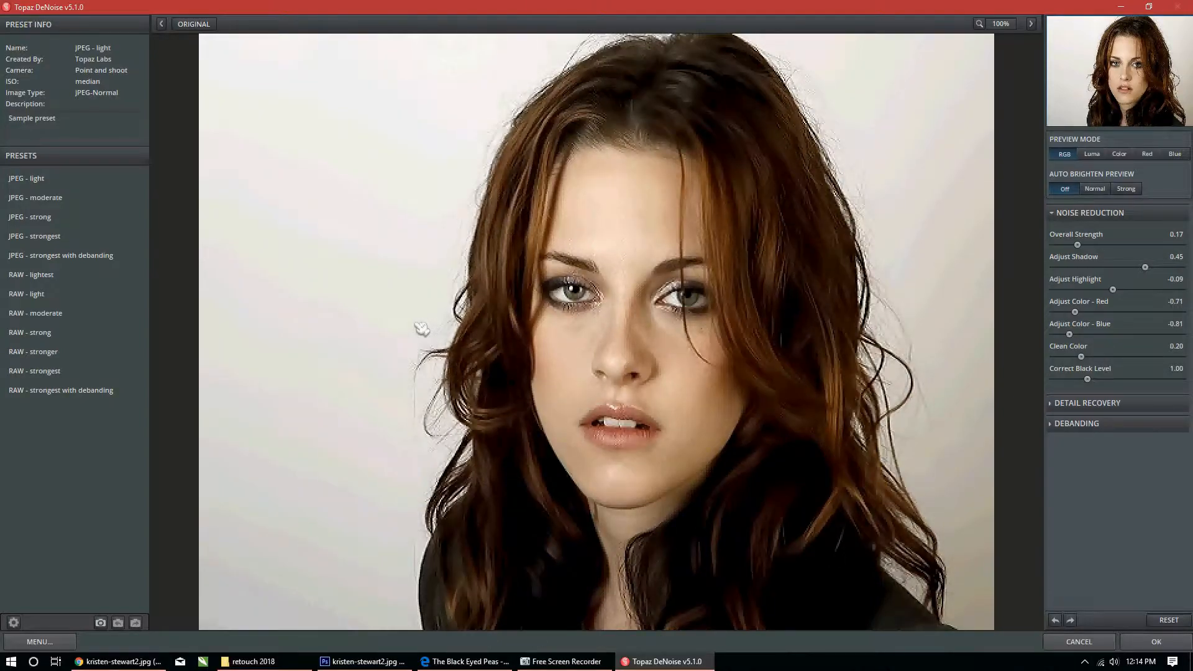
left_click(336, 264)
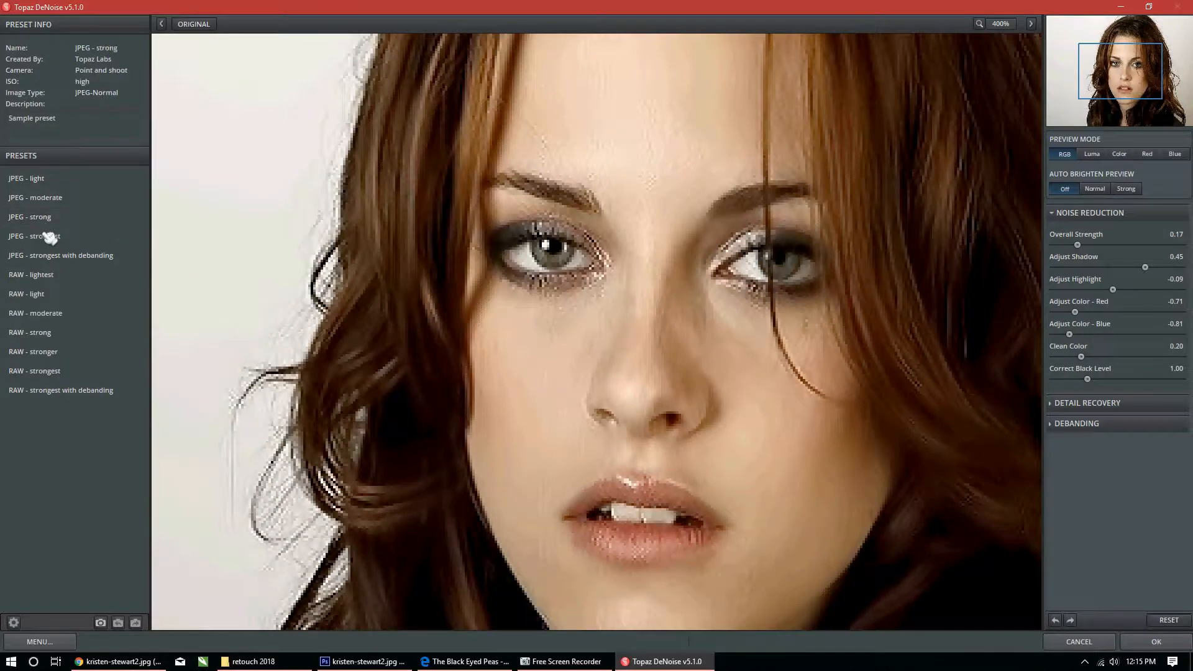
left_click(50, 237)
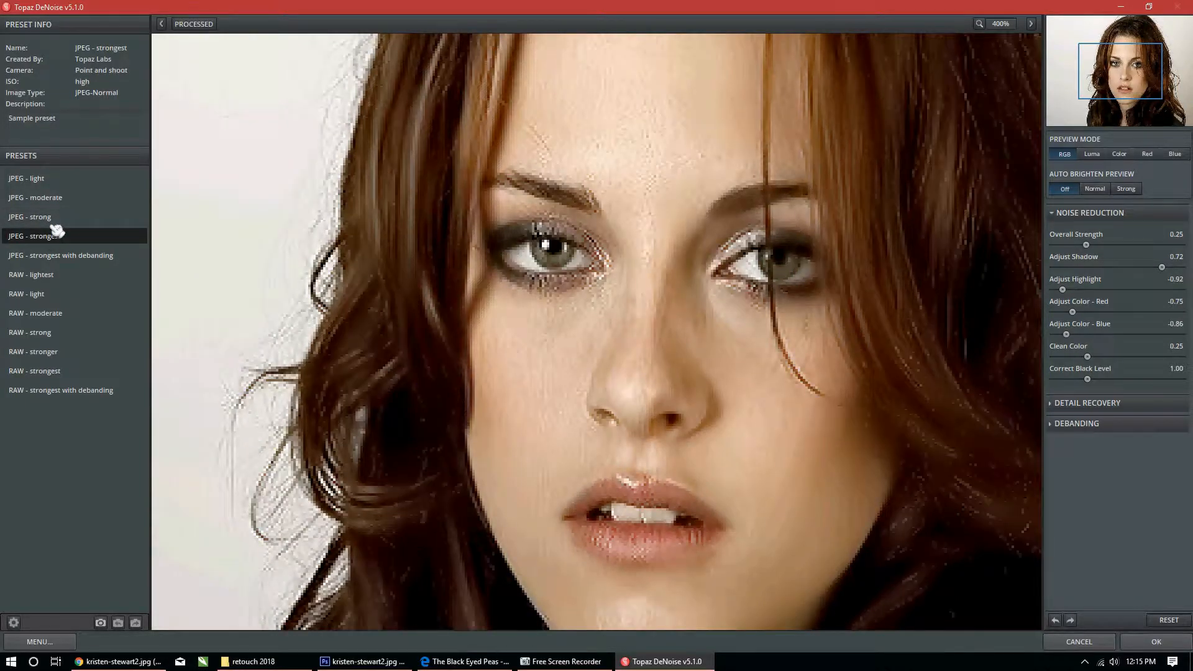
left_click(55, 218)
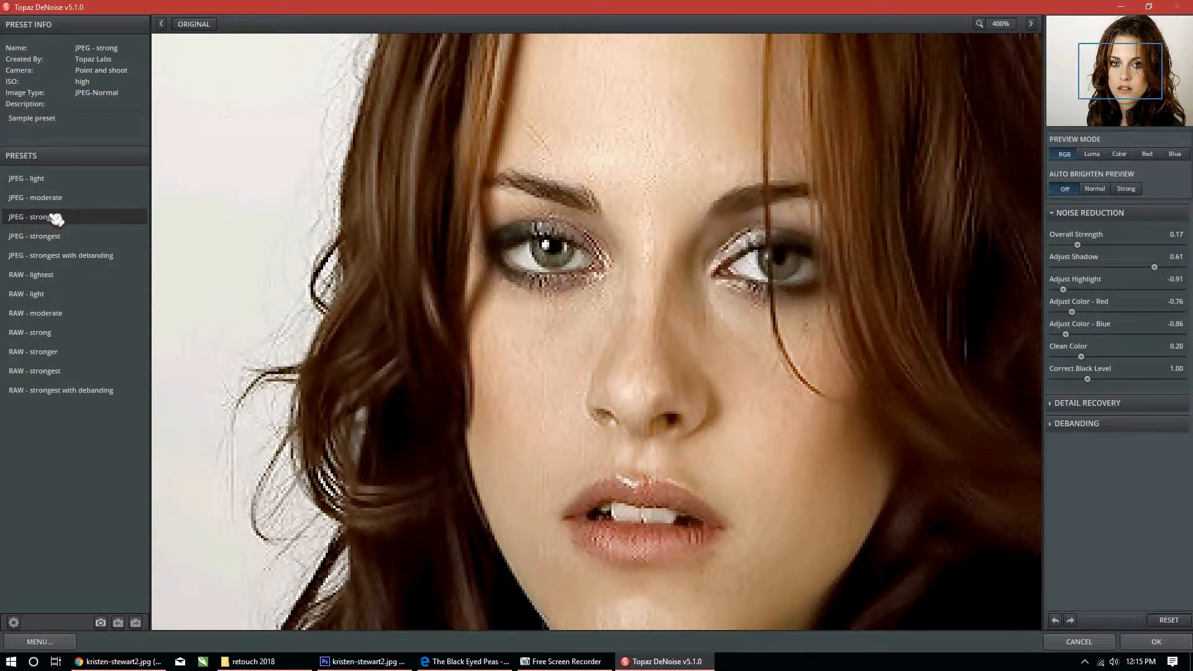
left_click(61, 240)
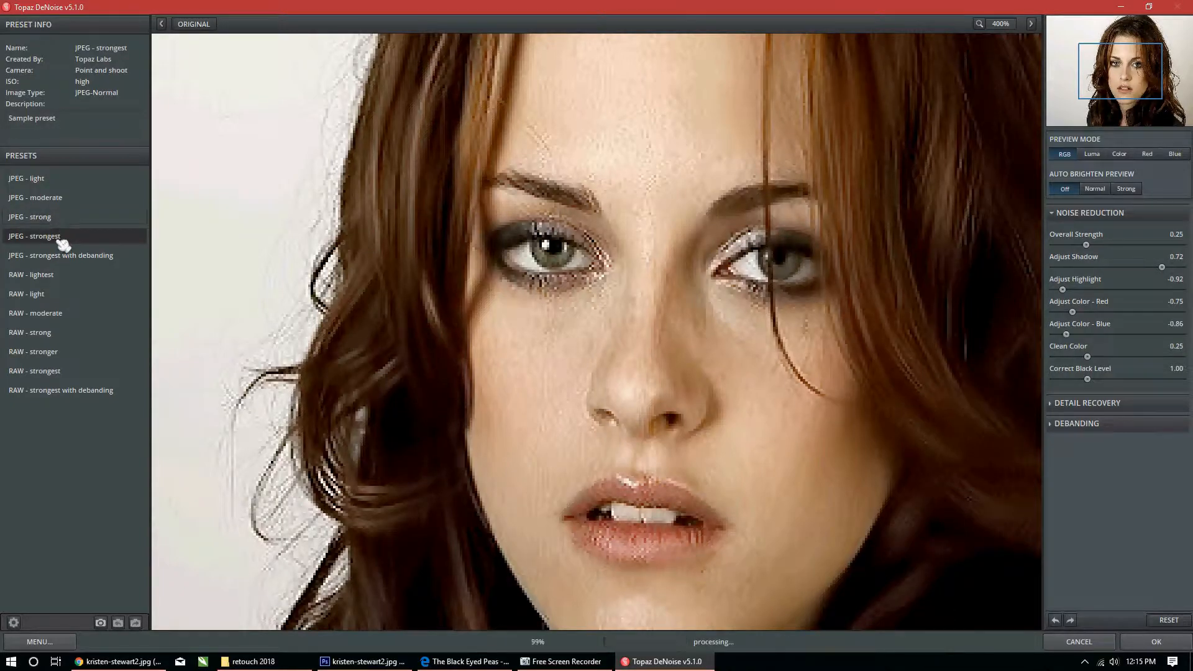
left_click(93, 254)
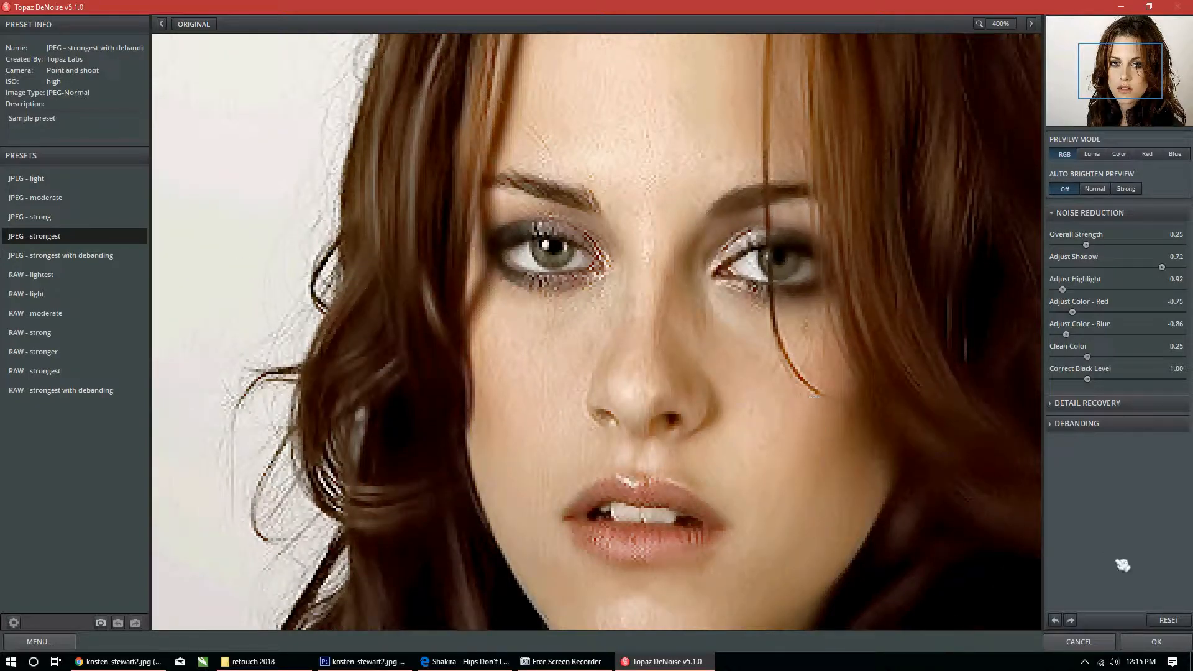
left_click(1148, 644)
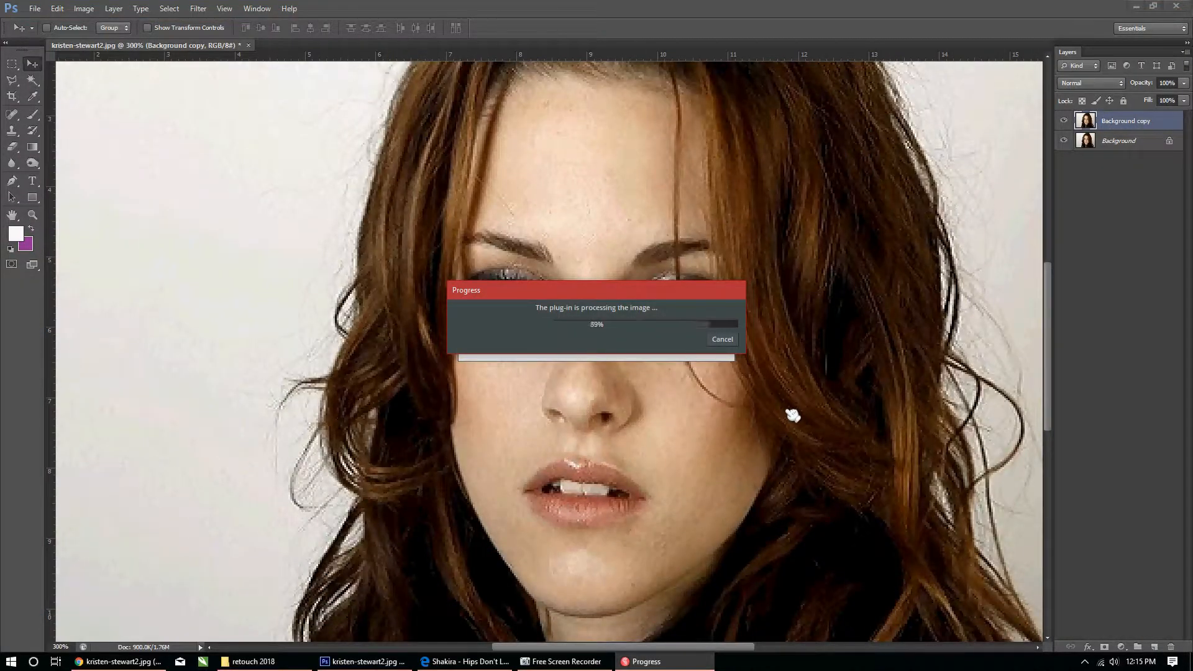
Smooth the forehead skin with the Smudge tool, using a 30 px brush at 26% strength
key("ctrl+plus")
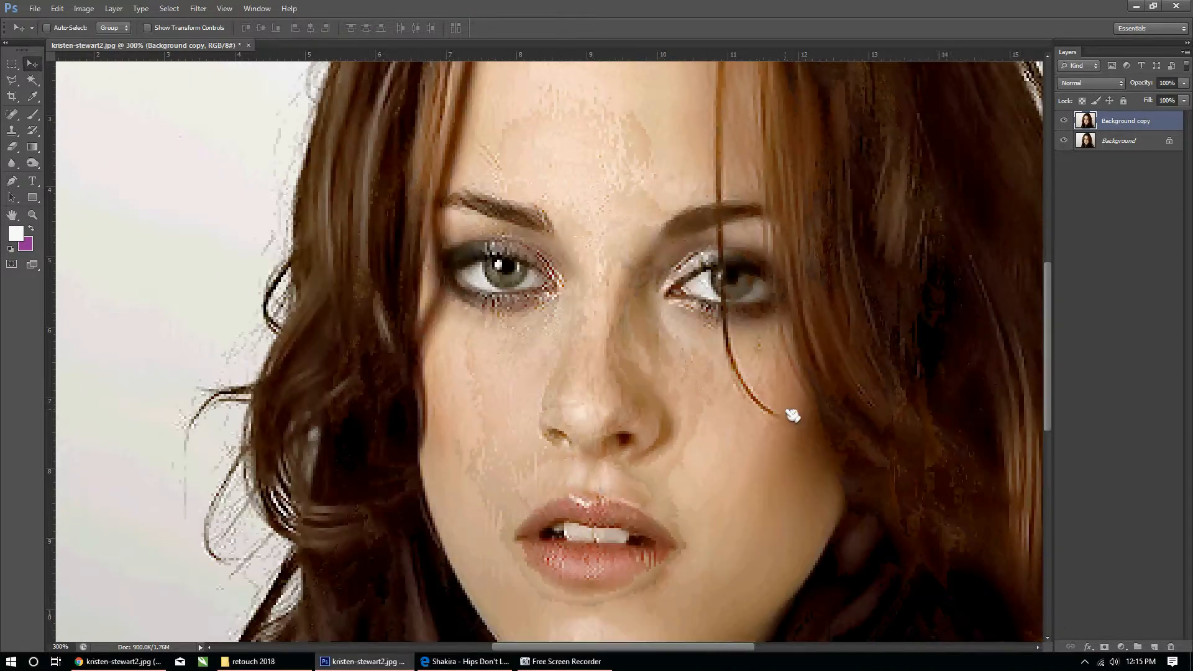
left_click_drag(807, 325, 758, 453)
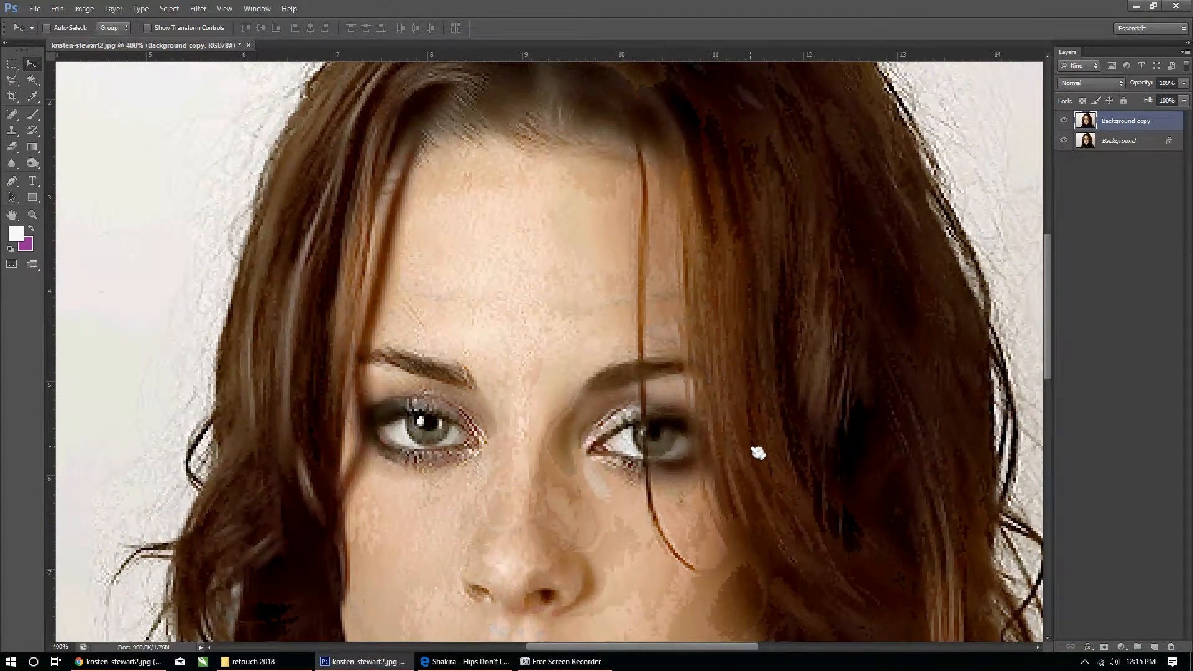
left_click(33, 163)
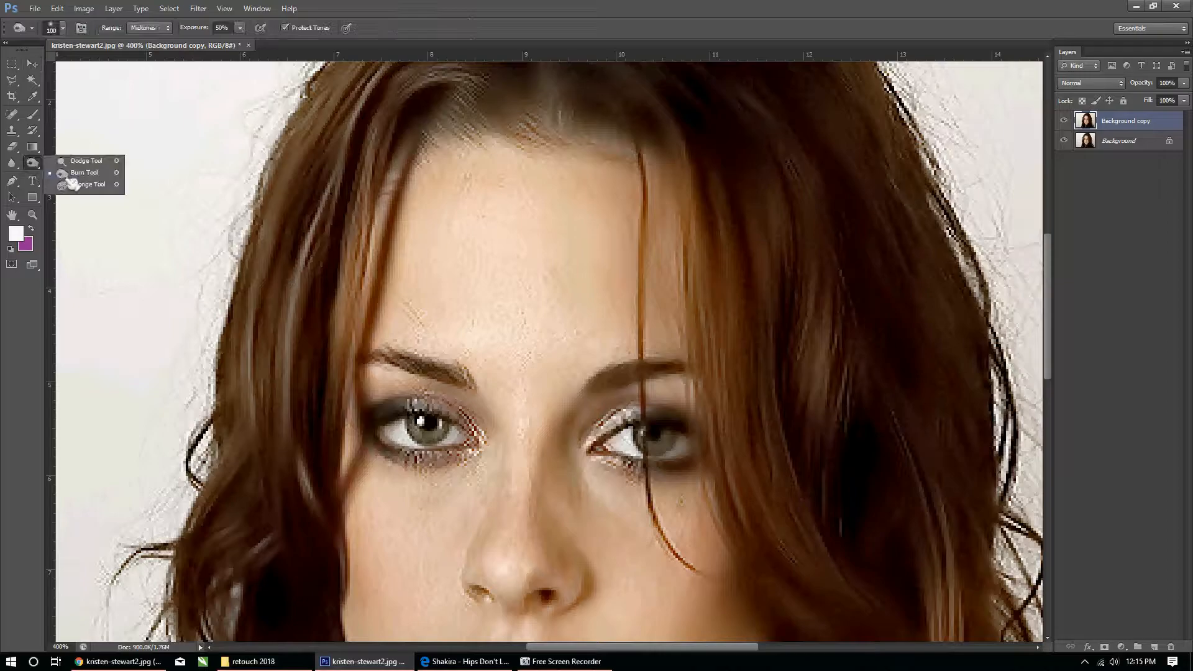
left_click(11, 163)
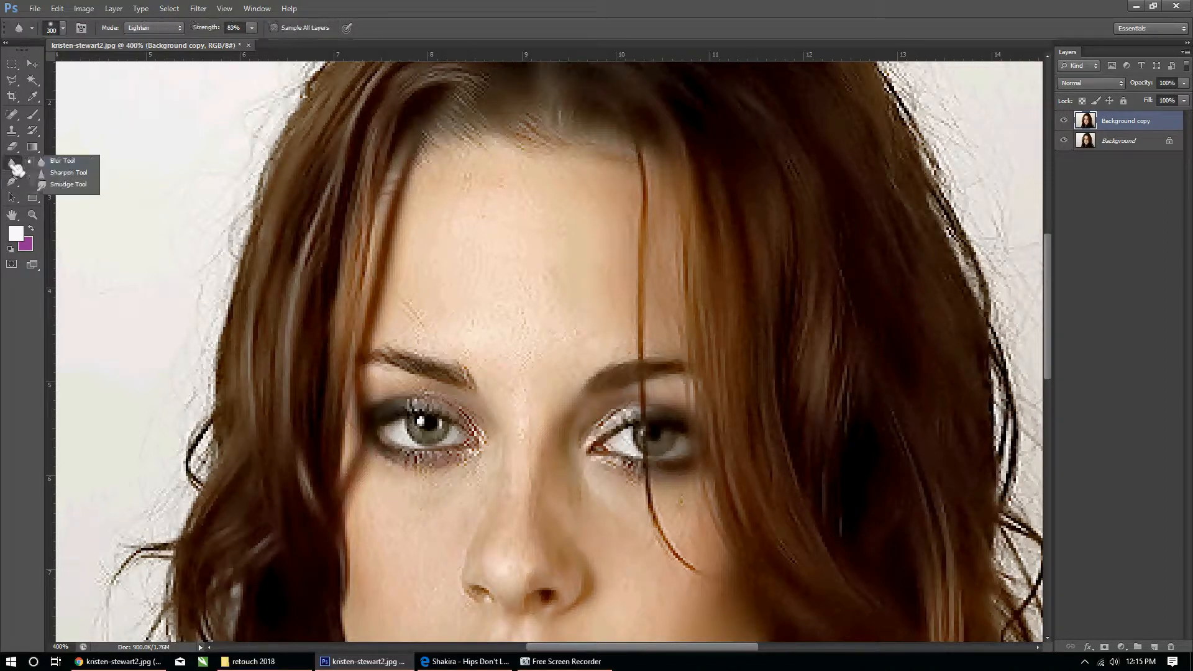
left_click(69, 184)
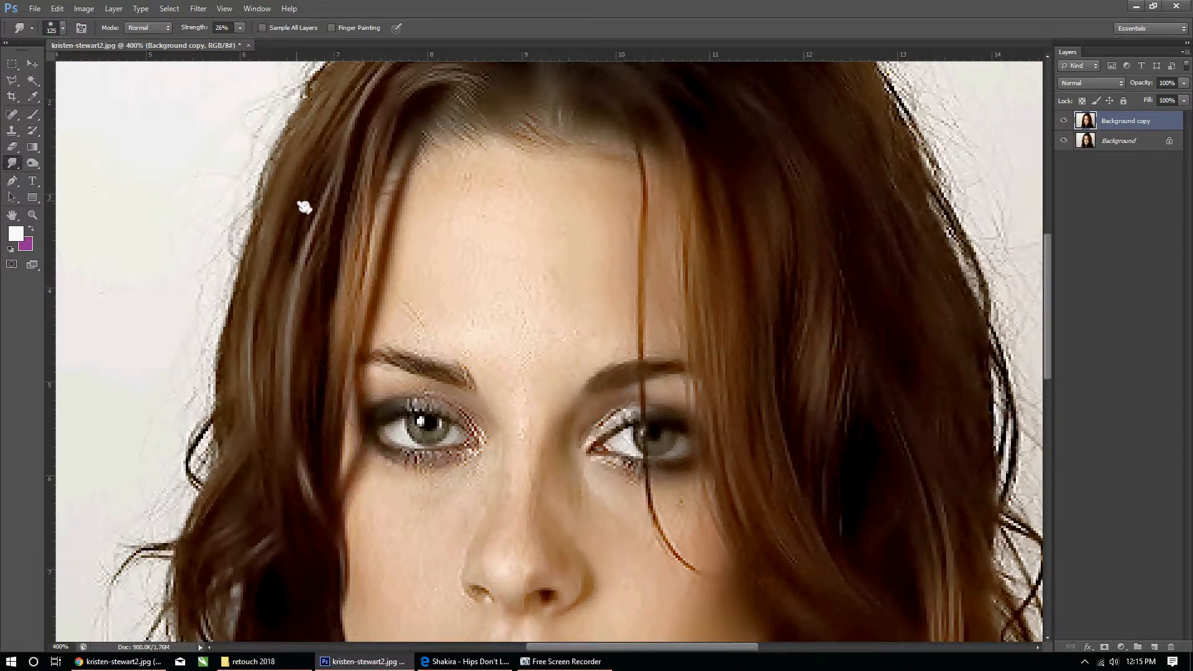
key("bracketleft")
key("bracketleft")
key("bracketleft")
key("bracketleft")
key("bracketleft")
key("bracketleft")
left_click_drag(447, 181, 503, 182)
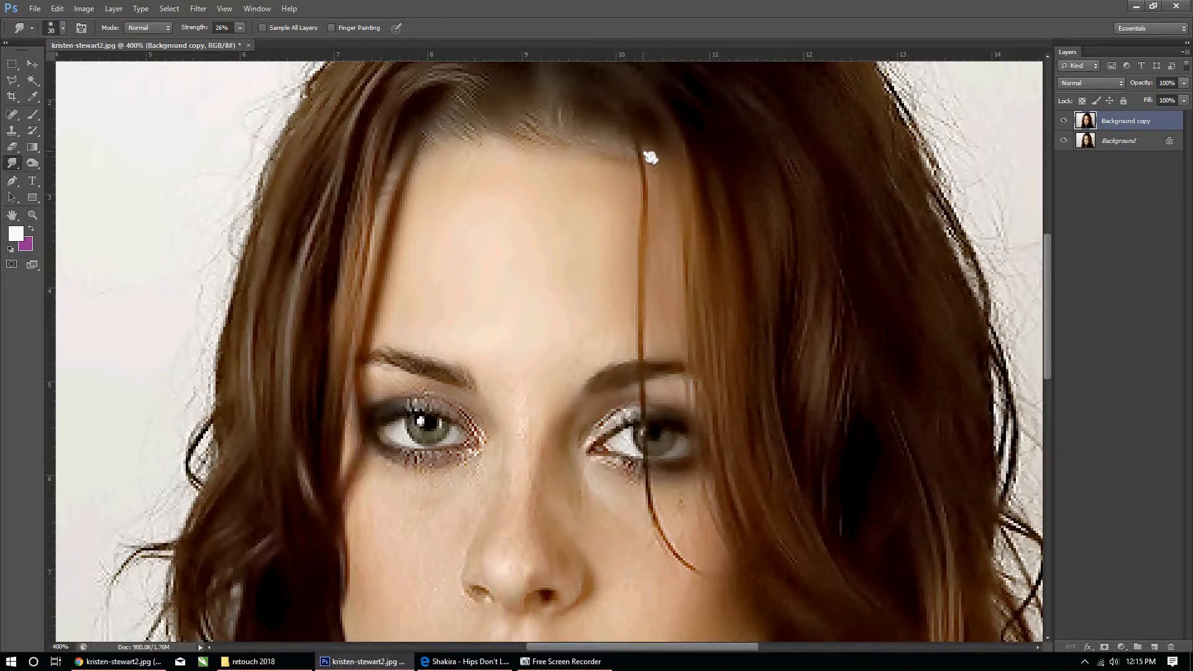
Smudge along the hair strands framing the forehead on the portrait's left side to blend them into smooth locks
mouse_move(422, 98)
left_mouse_down()
mouse_move(369, 202)
mouse_move(342, 323)
left_mouse_up()
left_click_drag(393, 127, 370, 267)
left_click_drag(356, 166, 294, 393)
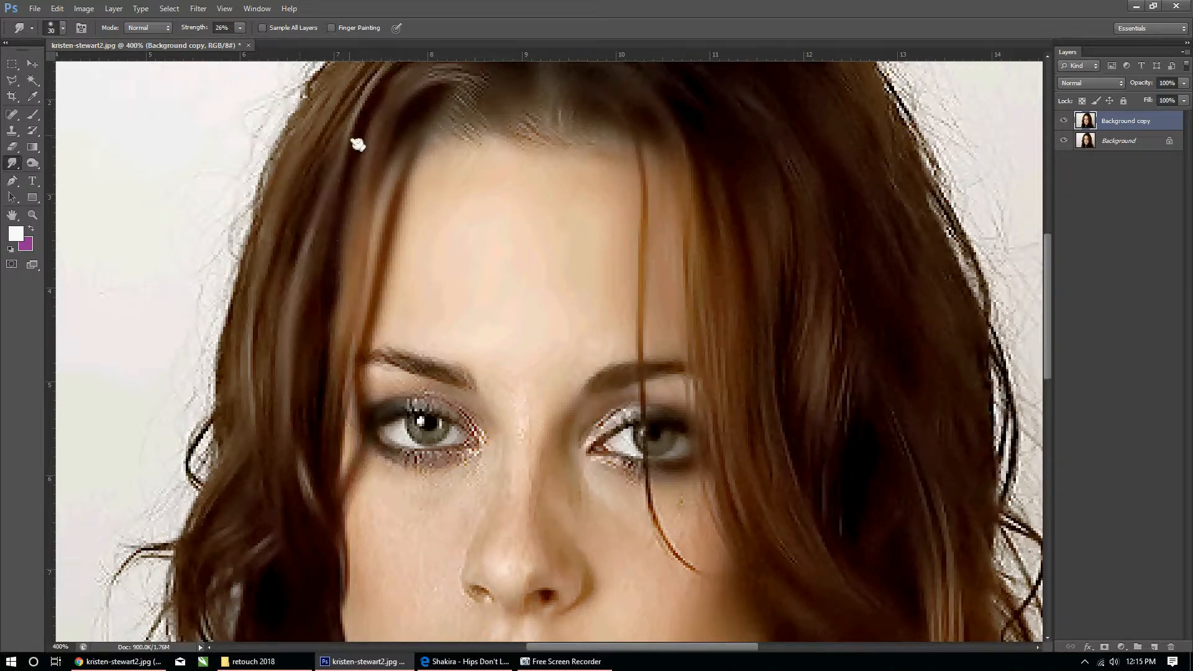
Smudge the hair from the crown down to the upper-left outline, blending the stray hairs
scroll(318, 371, "up", 3)
mouse_move(433, 256)
left_mouse_down()
mouse_move(403, 223)
mouse_move(329, 197)
mouse_move(304, 239)
mouse_move(446, 212)
mouse_move(426, 273)
mouse_move(350, 238)
mouse_move(306, 246)
mouse_move(409, 253)
mouse_move(485, 241)
mouse_move(486, 188)
mouse_move(401, 185)
mouse_move(341, 203)
mouse_move(508, 146)
left_mouse_up()
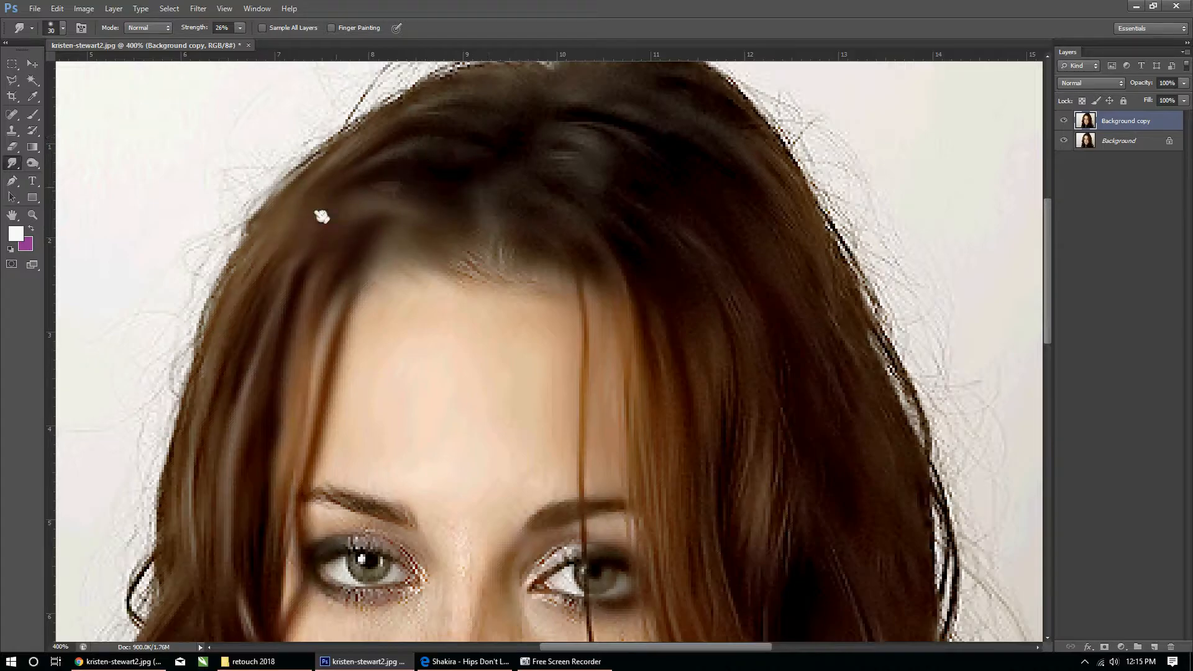
mouse_move(474, 80)
left_mouse_down()
mouse_move(383, 97)
mouse_move(245, 255)
left_mouse_up()
mouse_move(524, 63)
left_mouse_down()
mouse_move(489, 96)
mouse_move(283, 205)
mouse_move(392, 159)
left_mouse_up()
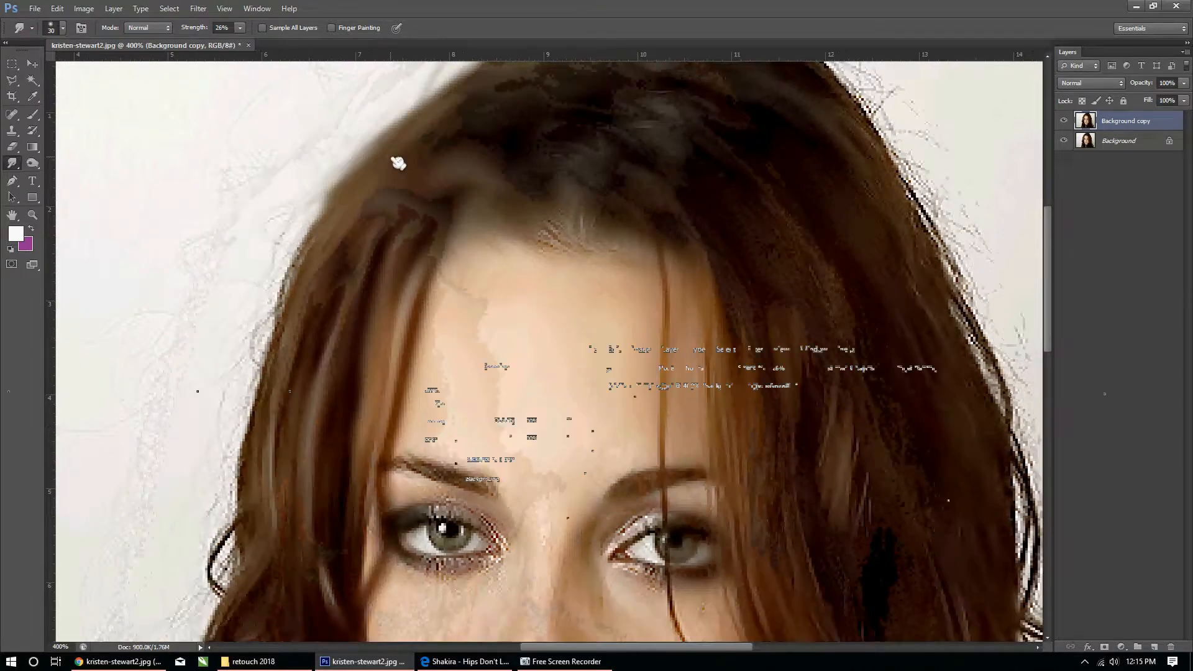
Smooth the outer hair edge on the portrait's left down to the curl, smudging at 19% strength with a 20 px brush
left_click(240, 29)
mouse_move(376, 199)
left_mouse_down()
mouse_move(292, 285)
mouse_move(289, 308)
mouse_move(374, 181)
mouse_move(258, 381)
left_mouse_up()
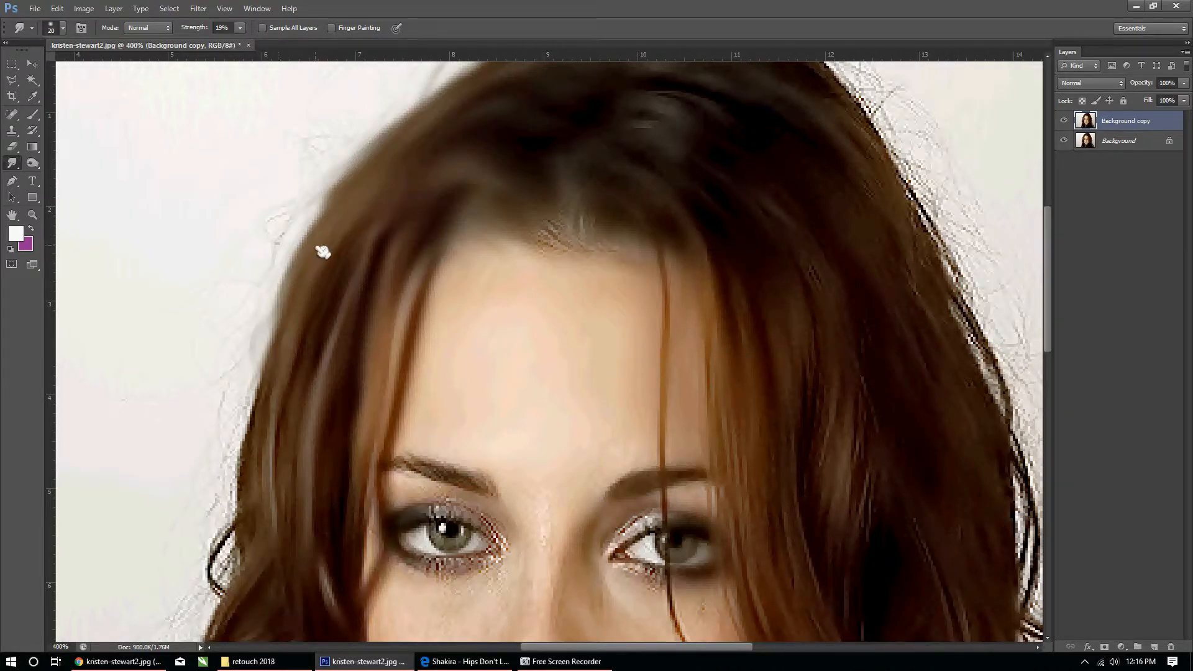
left_click_drag(354, 367, 328, 315)
left_click_drag(256, 231, 205, 430)
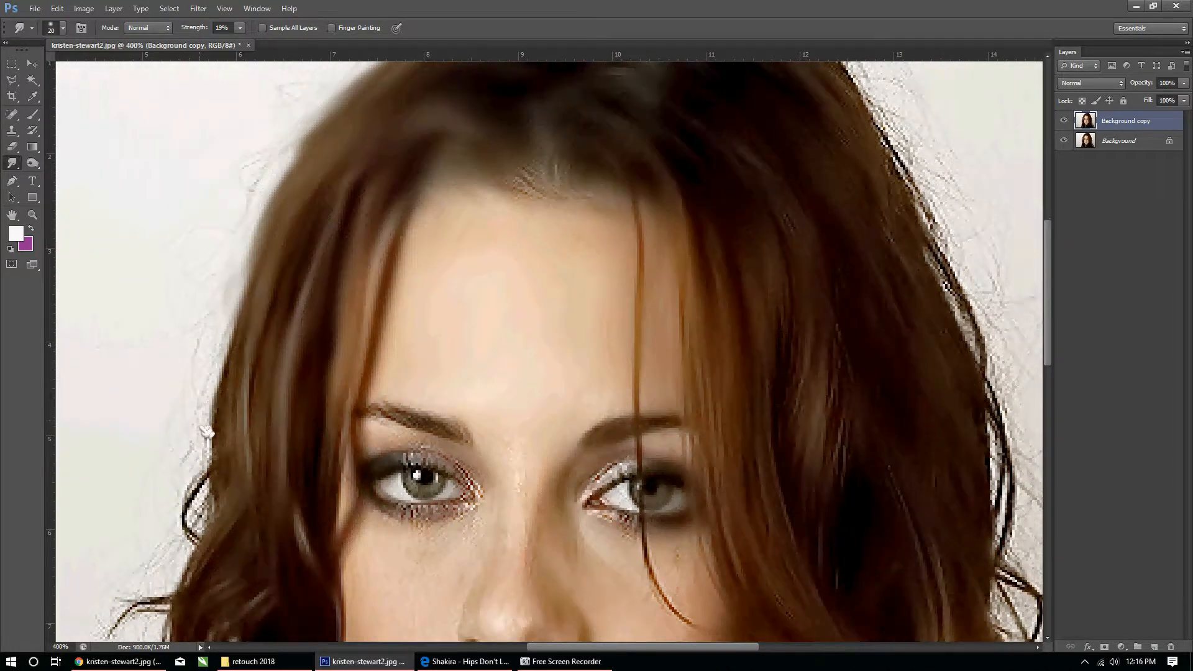
left_click_drag(269, 239, 213, 473)
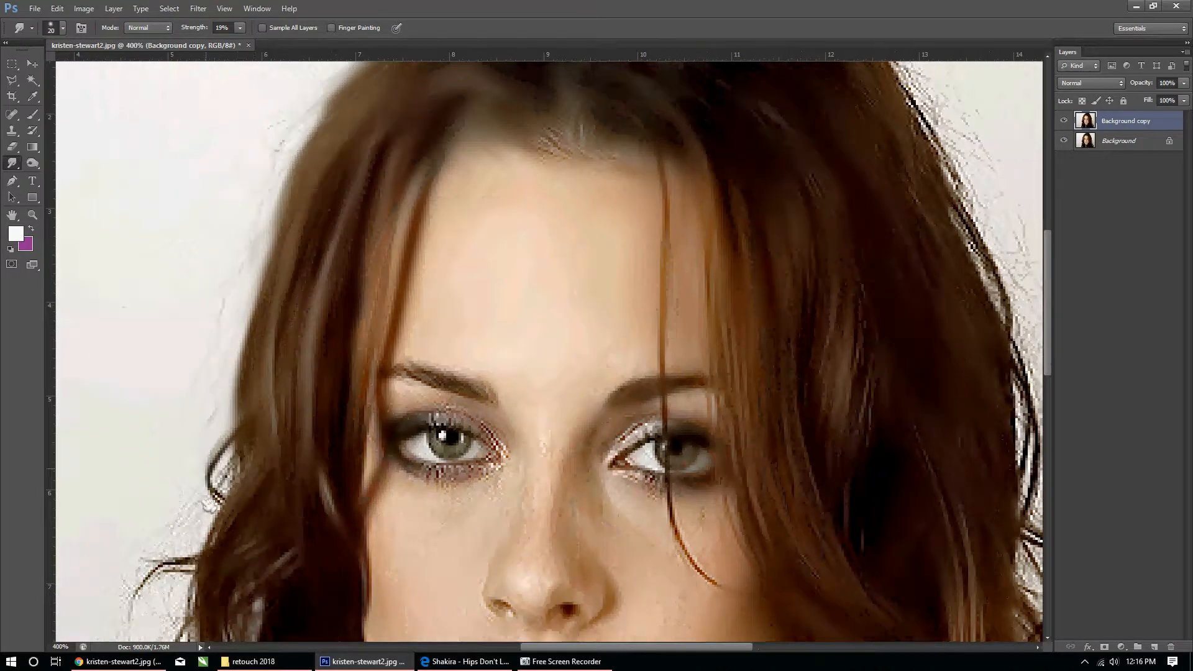
mouse_move(218, 503)
left_mouse_down()
mouse_move(233, 473)
mouse_move(275, 355)
mouse_move(241, 418)
mouse_move(227, 519)
mouse_move(238, 438)
mouse_move(305, 281)
mouse_move(277, 403)
mouse_move(280, 472)
mouse_move(300, 316)
mouse_move(387, 172)
mouse_move(383, 153)
mouse_move(401, 288)
left_mouse_up()
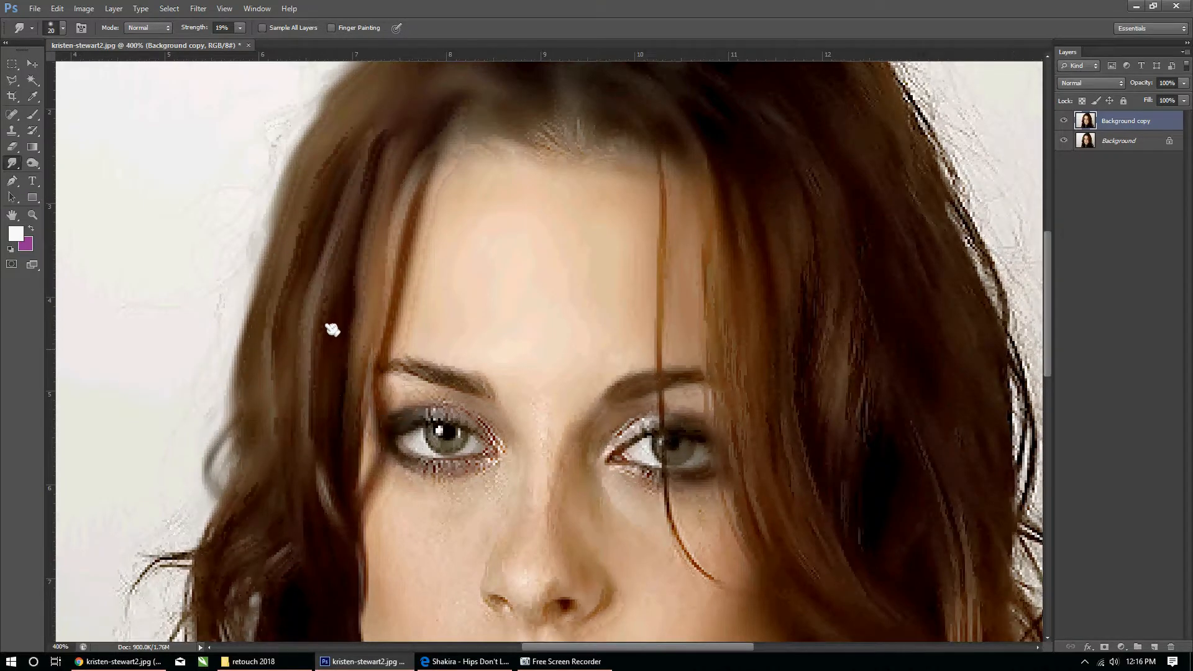
Smudge the eyebrow on the portrait's left and switch to the 59 px spatter brush tip, reduced to 15 px
scroll(336, 298, "down", 3)
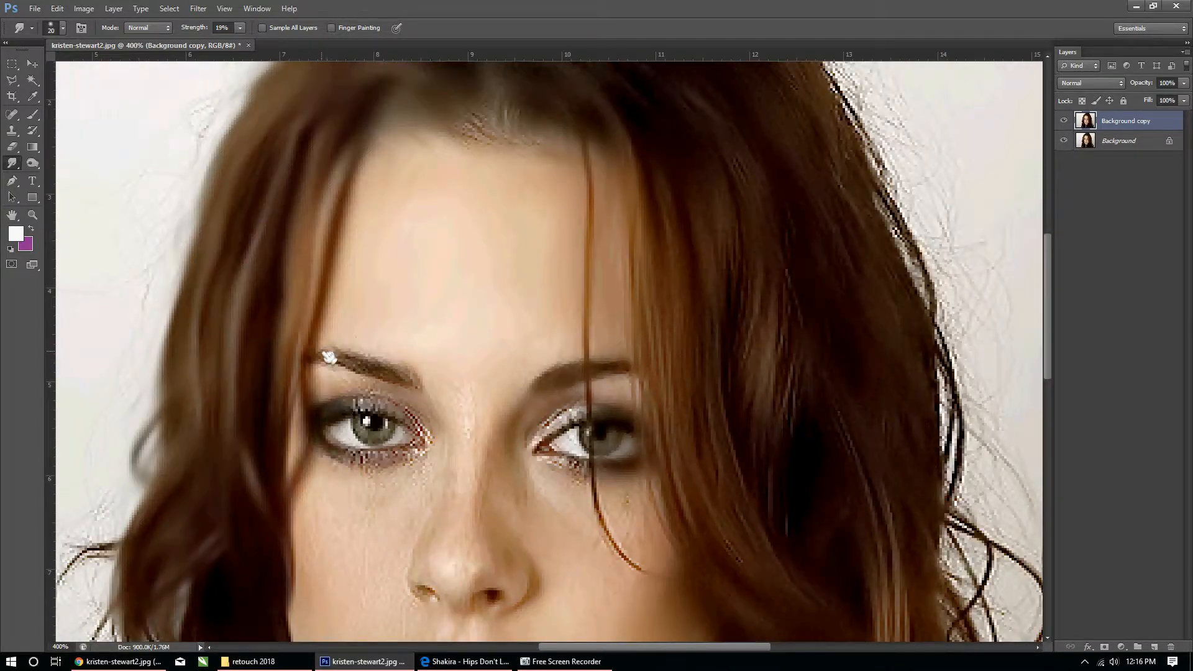
right_click(453, 314)
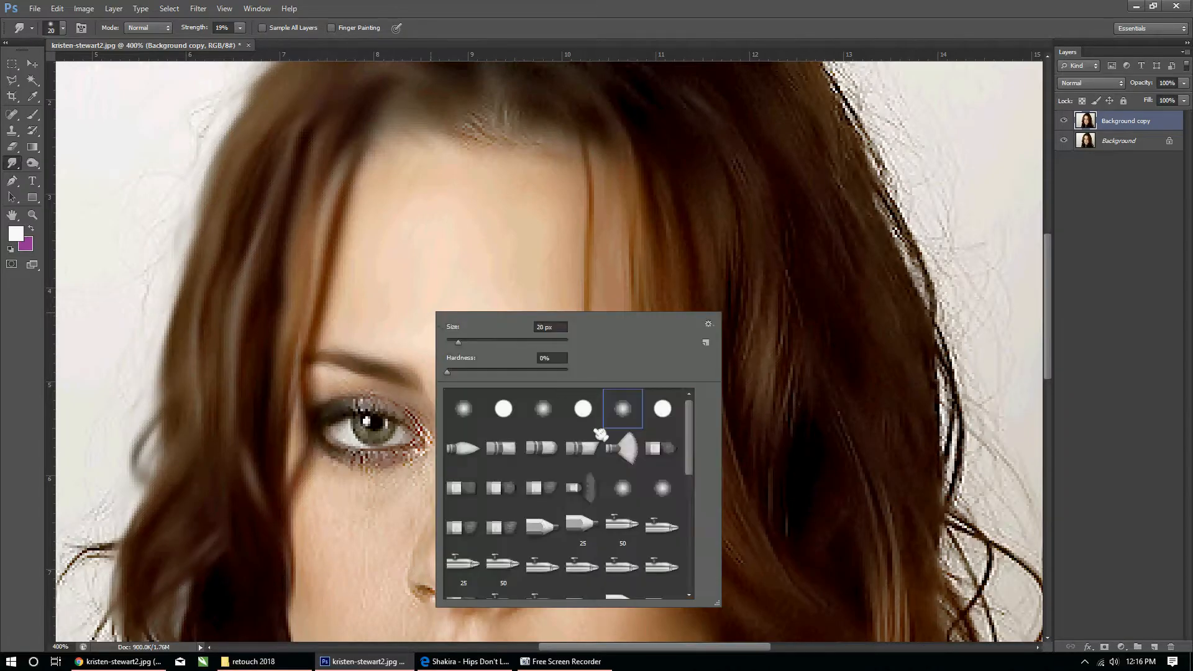
scroll(612, 475, "down", 3)
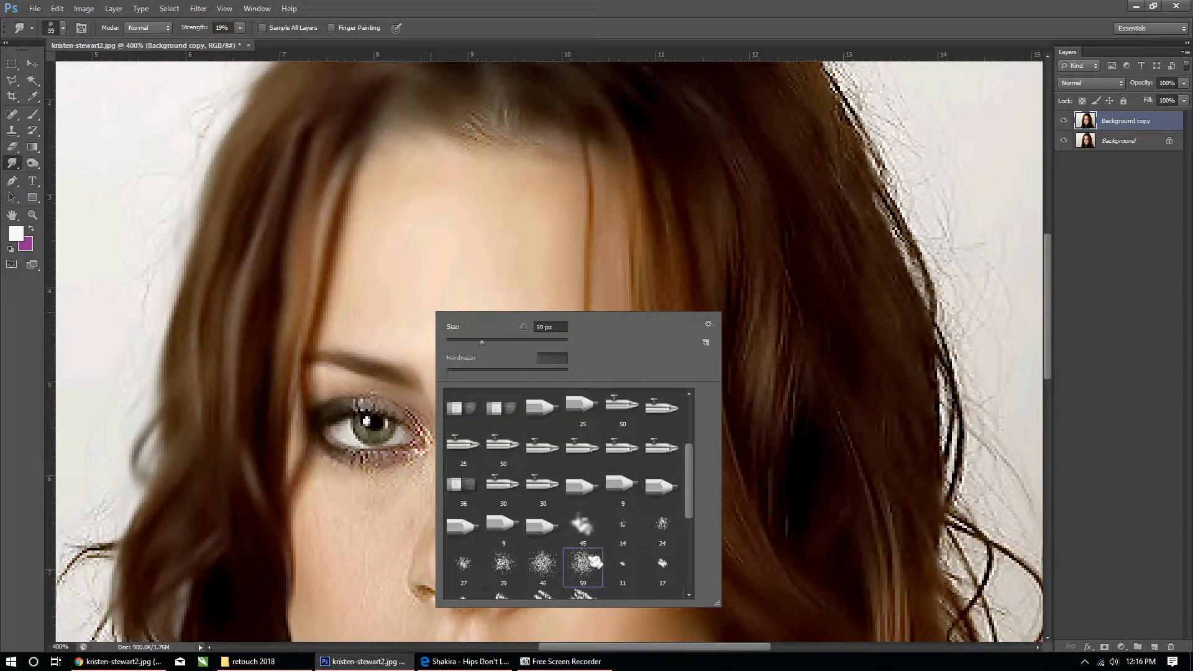
double_click(584, 565)
key("ctrl+plus")
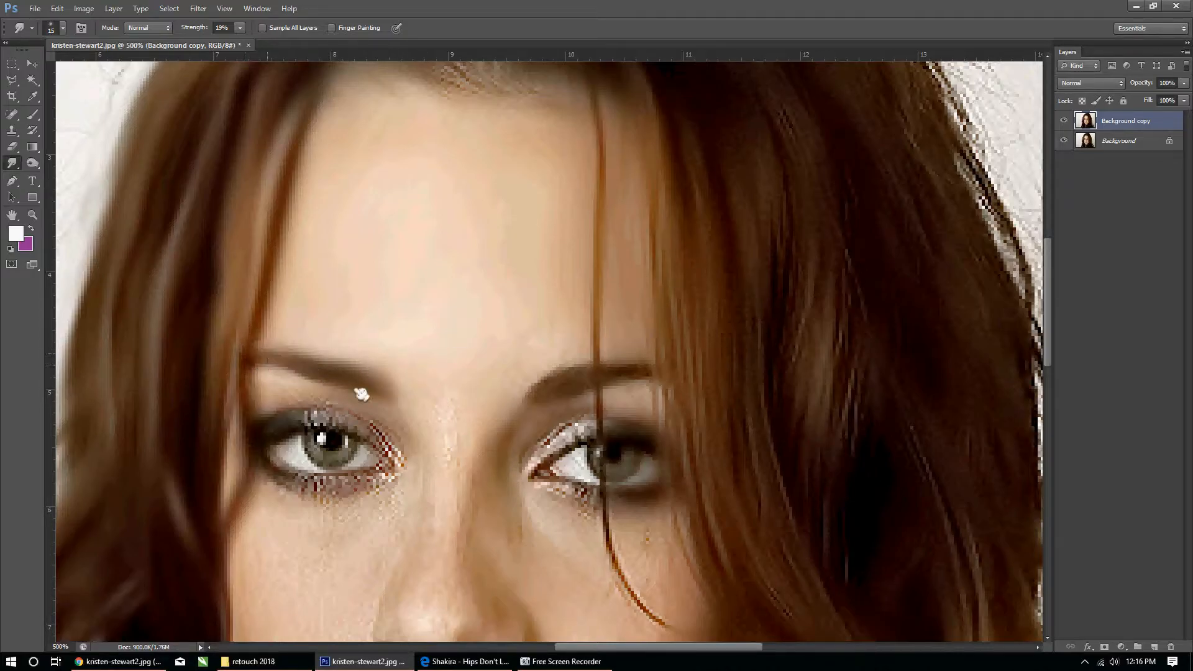
Change the Smudge tool to another textured brush tip at 20 px and soften the eyebrow area
right_click(312, 402)
scroll(497, 521, "up", 1)
left_click(460, 612)
left_click(462, 610)
key("bracketleft")
key("bracketleft")
key("bracketleft")
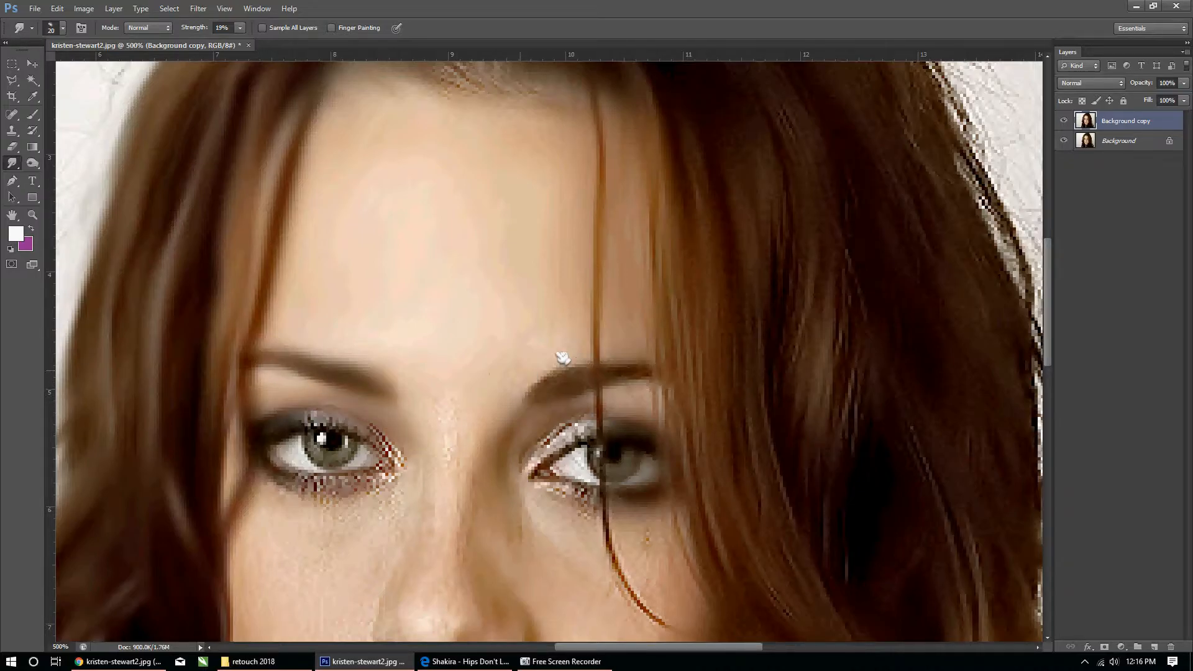
Return to the soft round Smudge brush at 20 px and smooth the skin between the eyebrows and along the nose bridge
right_click(509, 384)
scroll(687, 458, "up", 2)
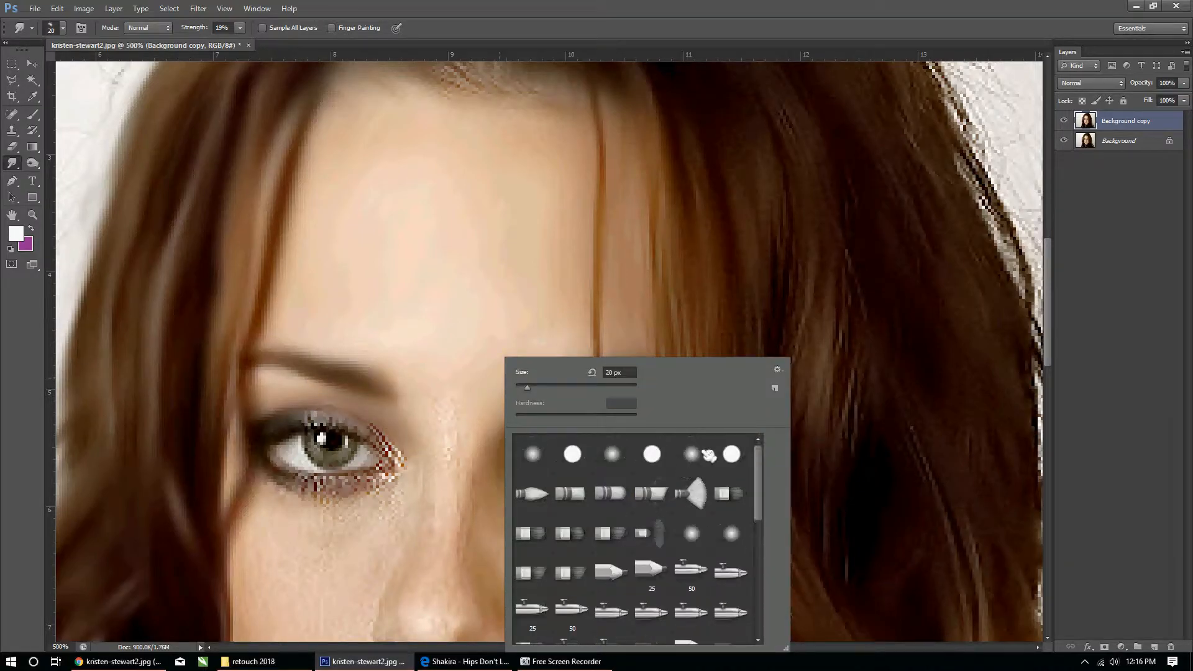
double_click(704, 452)
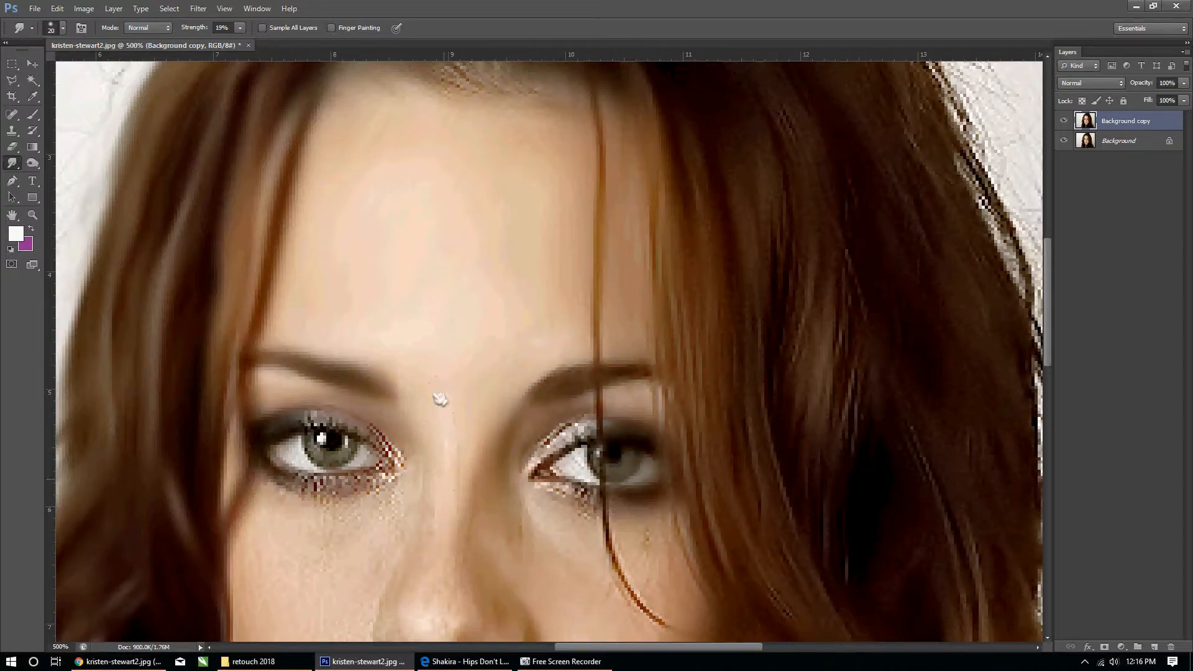
Soften the eye on the portrait's right with a fine 10 px Smudge brush and blend the loose strand and cheek beneath it
left_click_drag(534, 503, 463, 395)
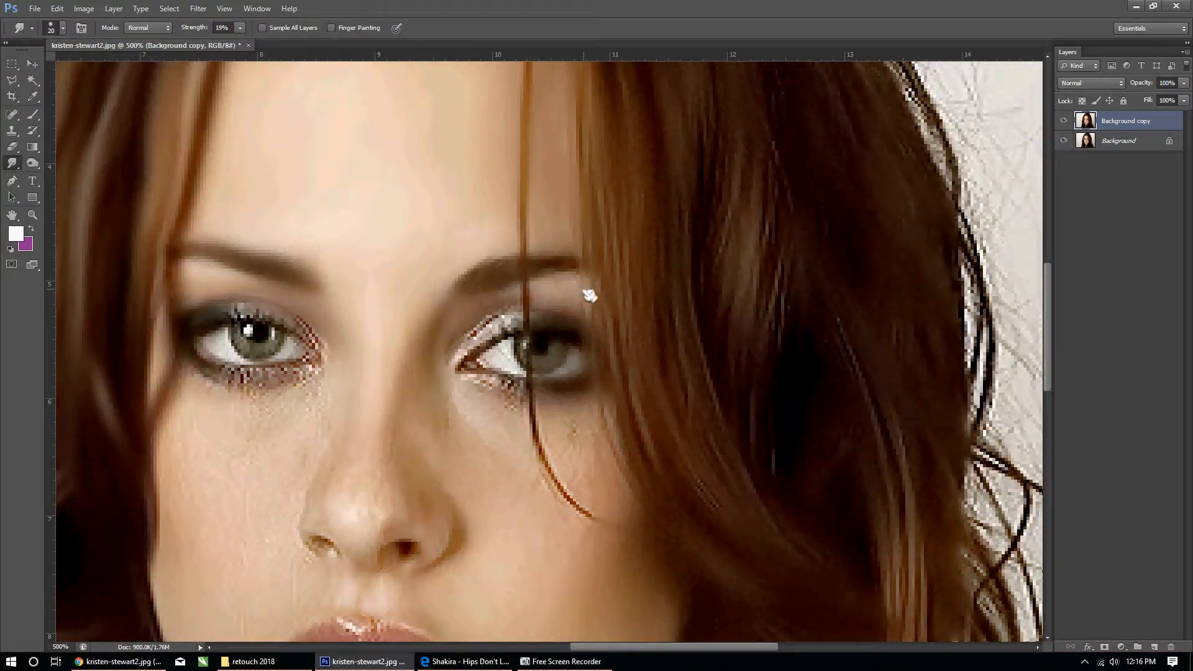
mouse_move(488, 308)
left_mouse_down()
mouse_move(434, 406)
mouse_move(501, 309)
left_mouse_up()
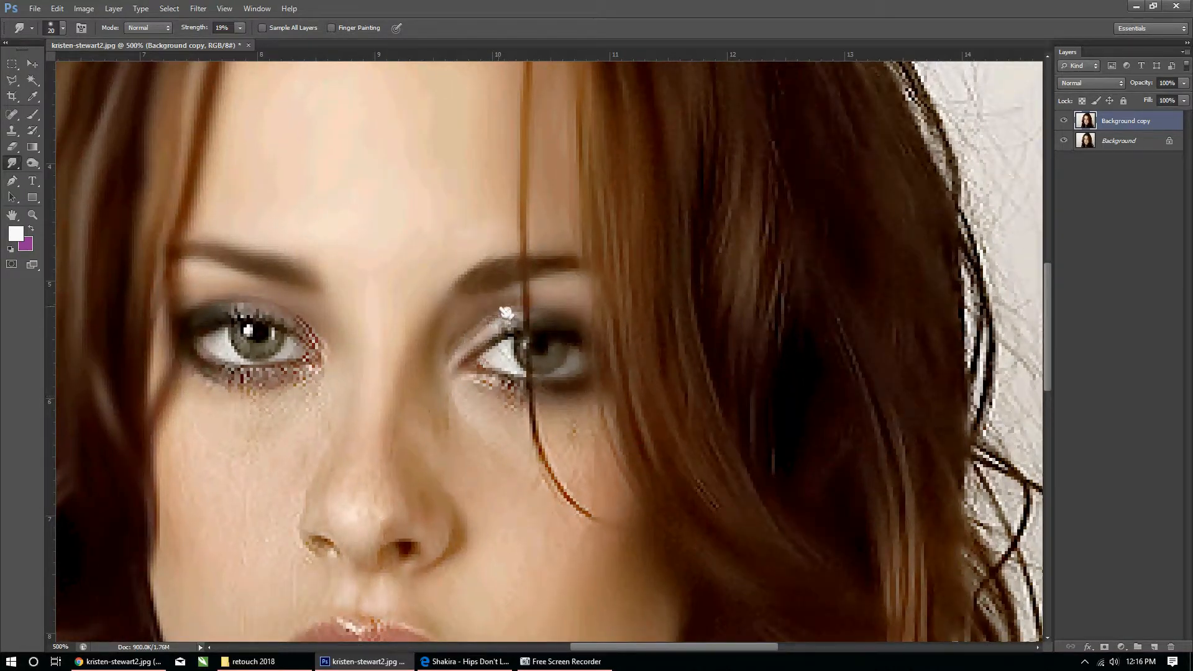
mouse_move(465, 385)
left_mouse_down()
mouse_move(513, 394)
mouse_move(491, 395)
mouse_move(517, 327)
mouse_move(470, 346)
mouse_move(538, 318)
left_mouse_up()
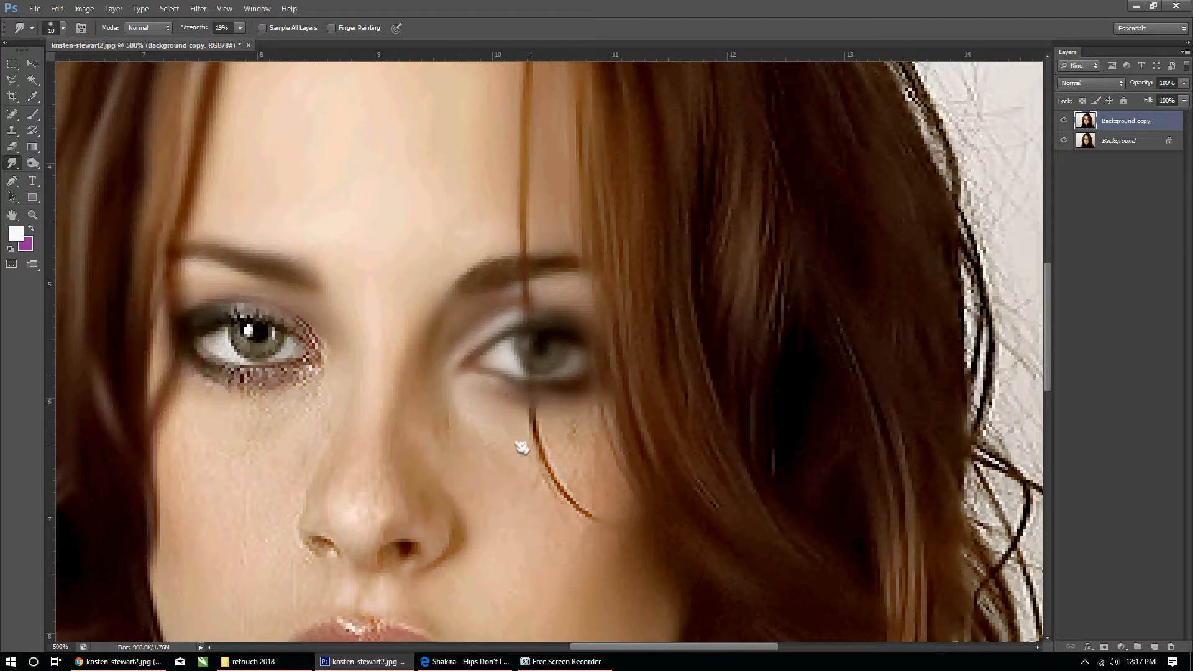
mouse_move(532, 452)
left_mouse_down()
mouse_move(502, 431)
mouse_move(551, 422)
mouse_move(601, 535)
mouse_move(544, 445)
mouse_move(537, 407)
mouse_move(591, 521)
mouse_move(551, 429)
left_mouse_up()
left_click_drag(642, 509, 606, 422)
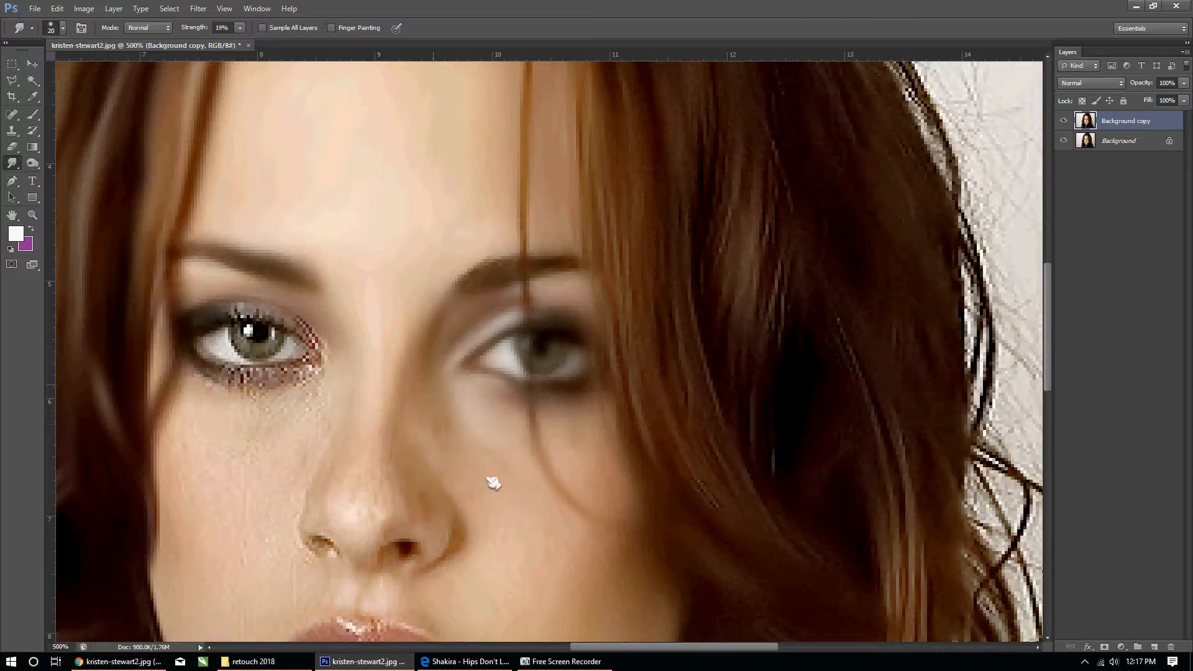
Smudge the lid, lashes and iris of the eye on the portrait's left with a 10 px brush
left_click_drag(288, 400, 483, 392)
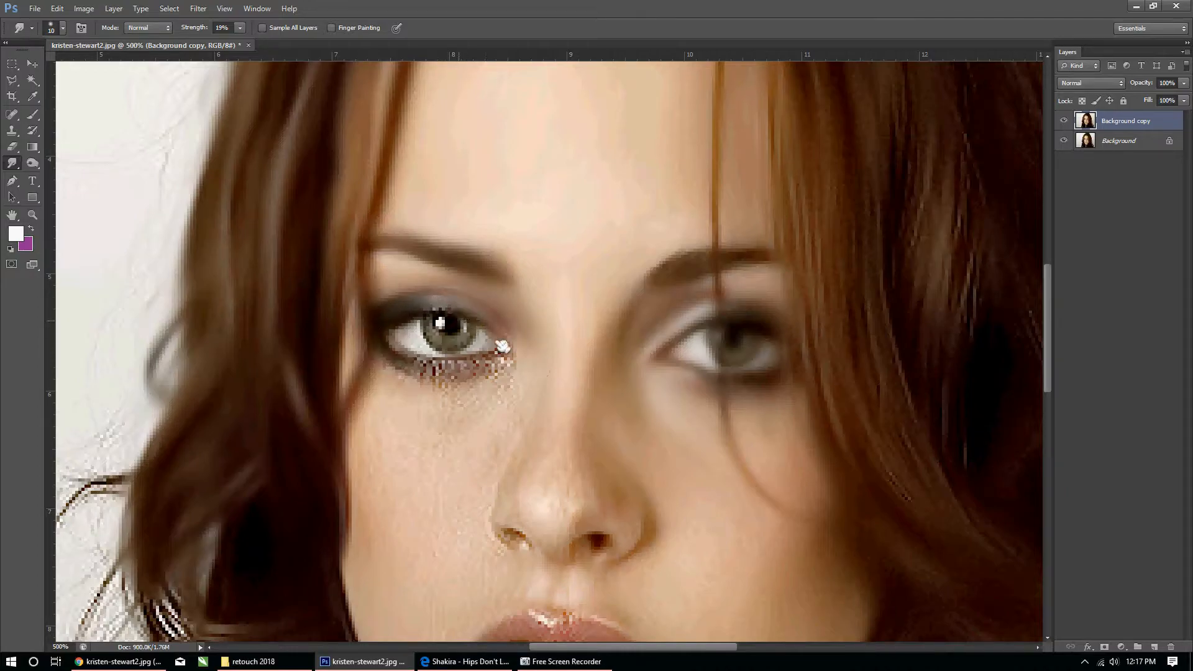
left_click(570, 660)
left_click(570, 659)
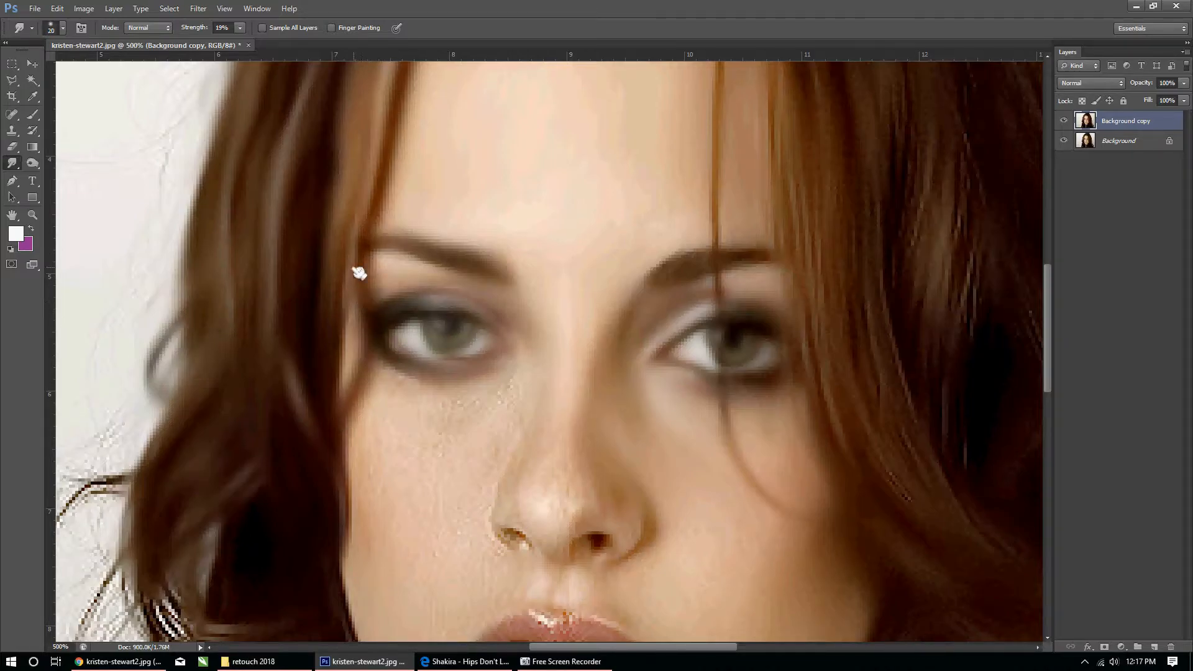
Smudge the wavy hair beside the cheek on the portrait's left into soft strands with a 20 px brush
key("bracketright")
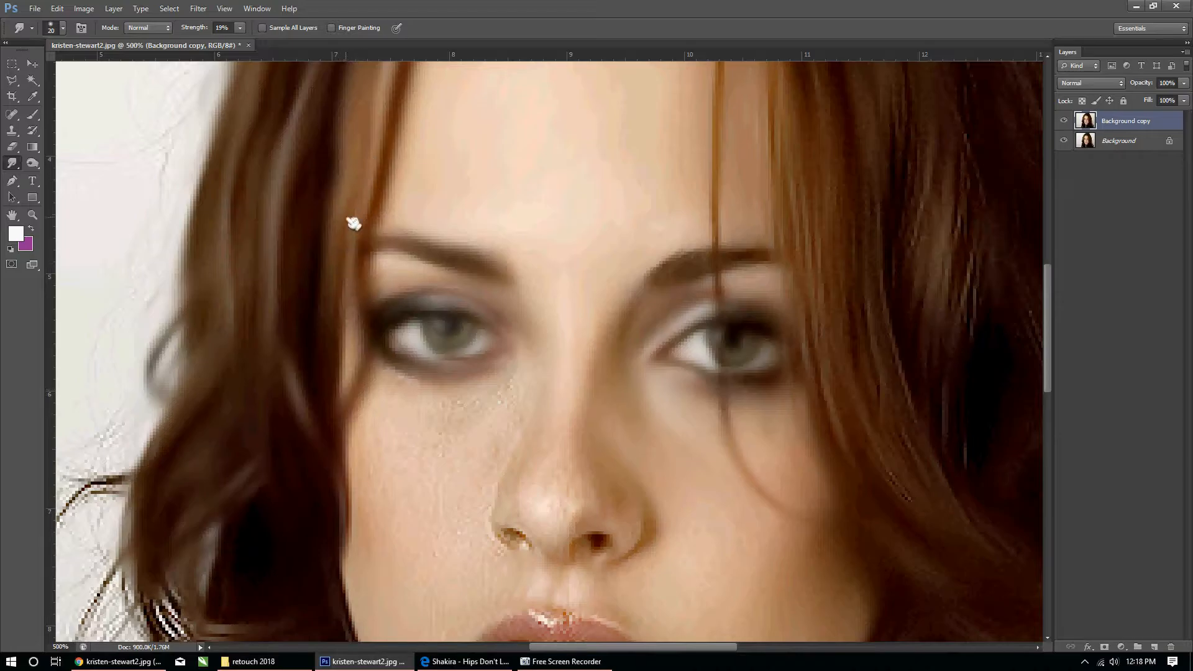
left_click_drag(312, 390, 392, 302)
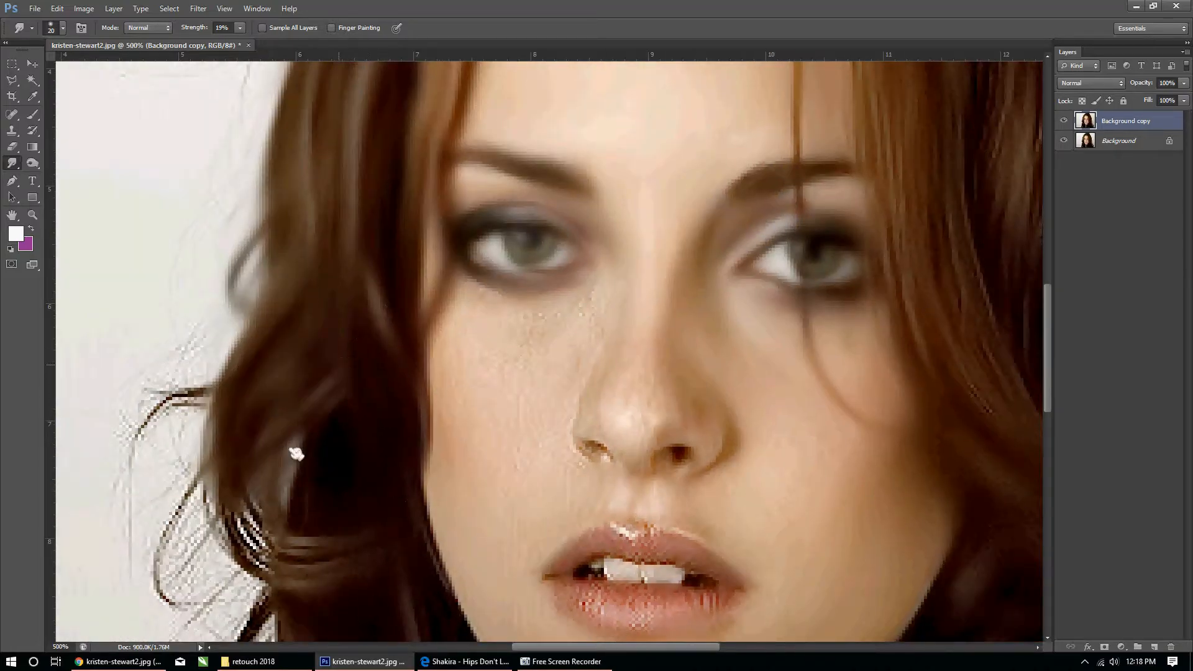
mouse_move(245, 509)
left_mouse_down()
mouse_move(269, 580)
mouse_move(286, 481)
mouse_move(267, 397)
left_mouse_up()
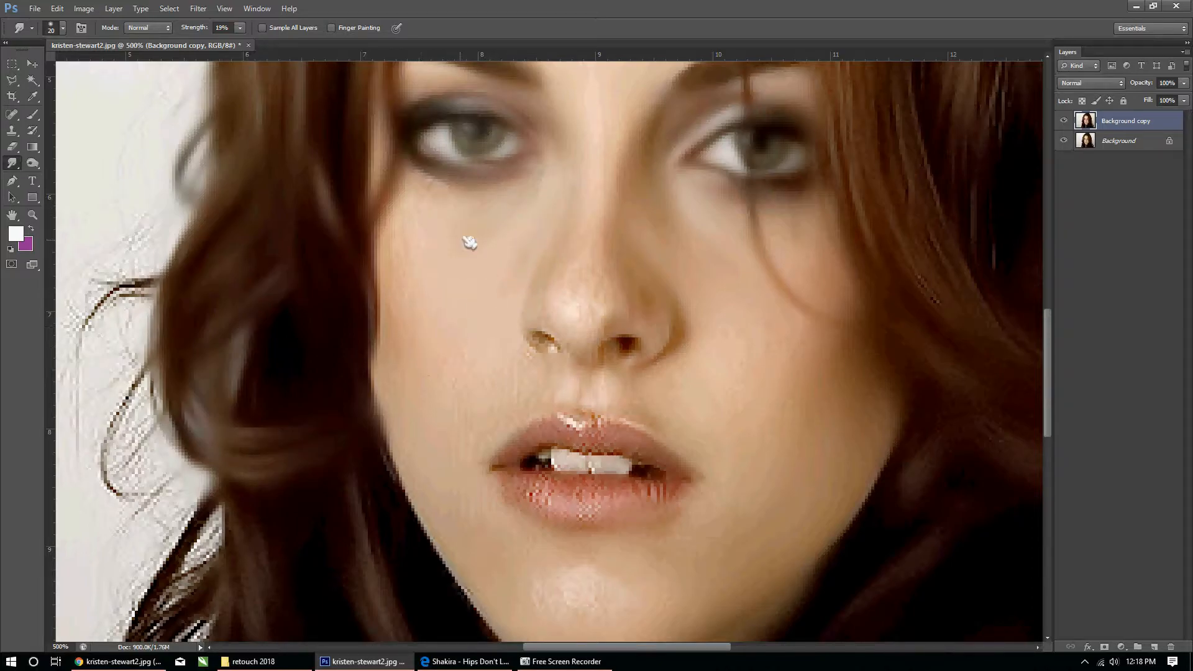
Smooth the under-eye area and cheek on the portrait's left, then soften the nostrils and nose contours with the 20 px Smudge brush
left_click_drag(403, 173, 442, 200)
left_click_drag(549, 355, 549, 336)
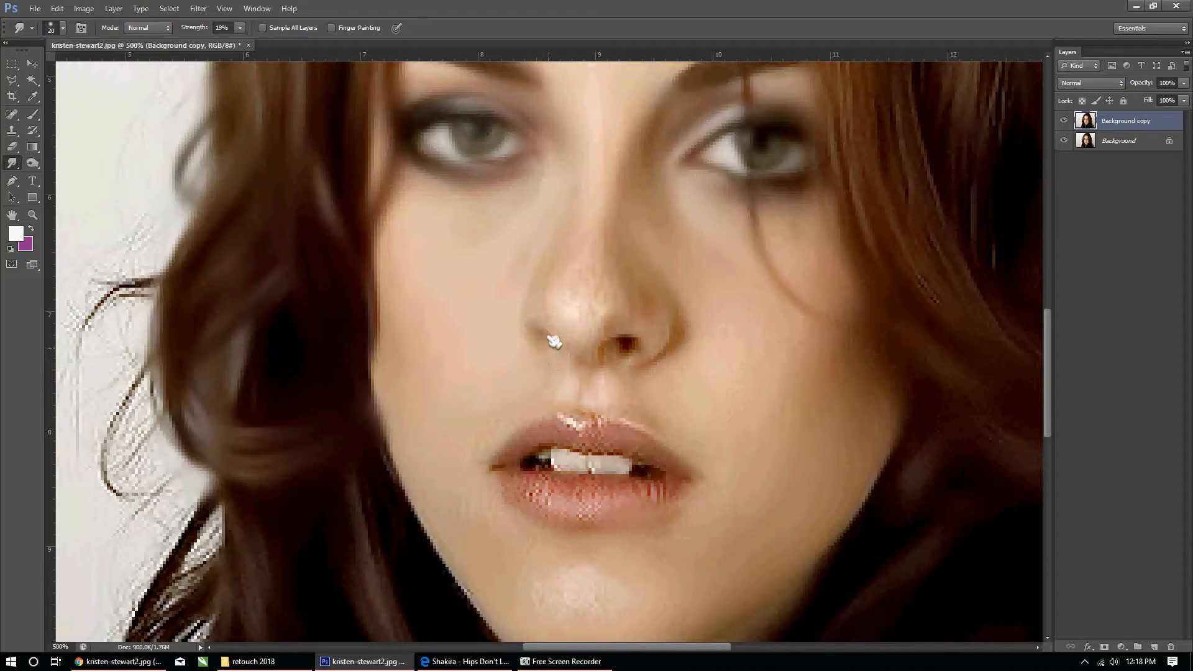
left_click_drag(620, 350, 619, 348)
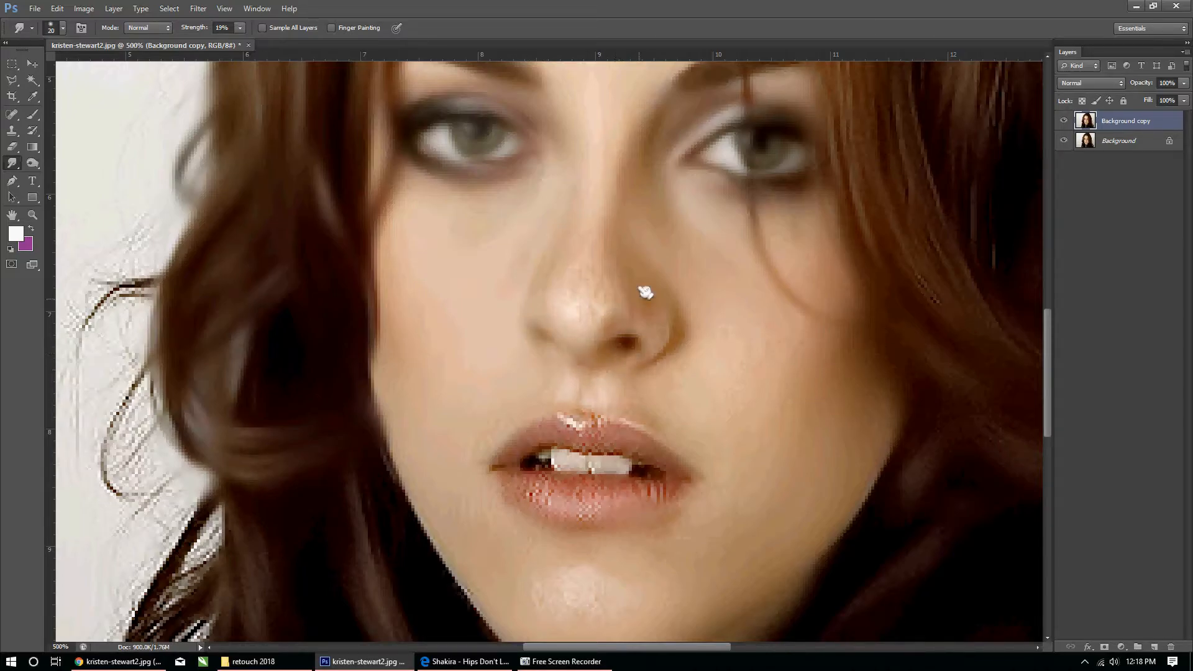
mouse_move(663, 369)
left_mouse_down()
mouse_move(640, 250)
mouse_move(674, 362)
mouse_move(676, 333)
mouse_move(641, 260)
left_mouse_up()
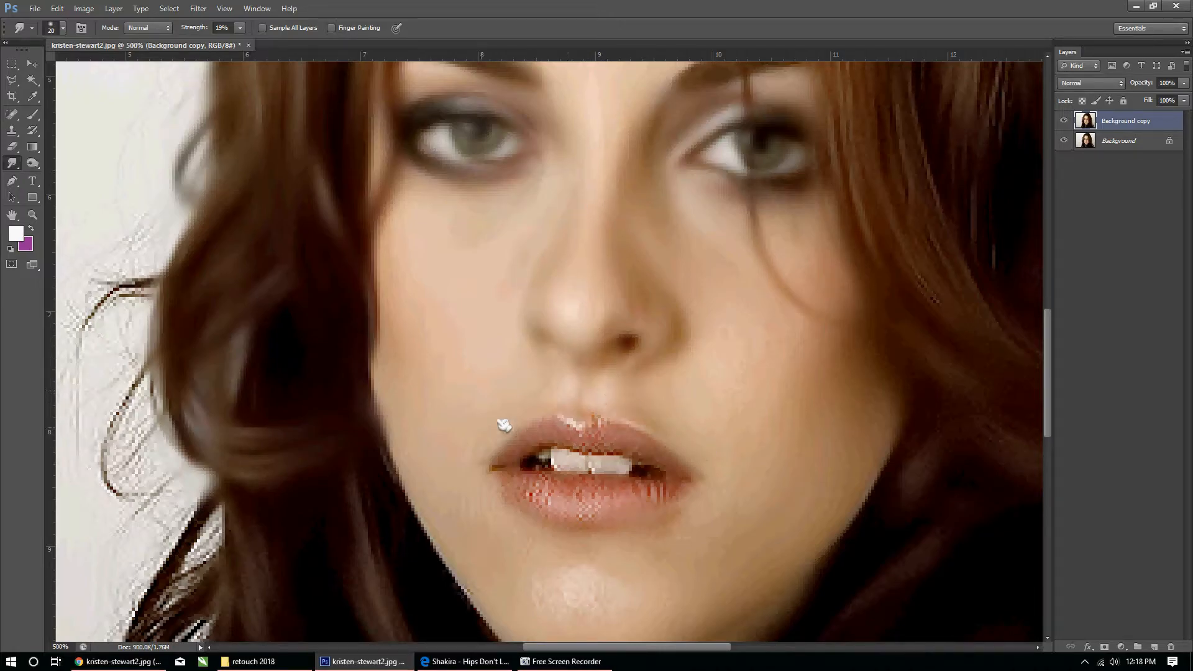
Blend the skin above the mouth and smooth both lips and the teeth, reducing the Smudge brush to 15 px
left_click_drag(597, 390, 590, 385)
key("bracketleft")
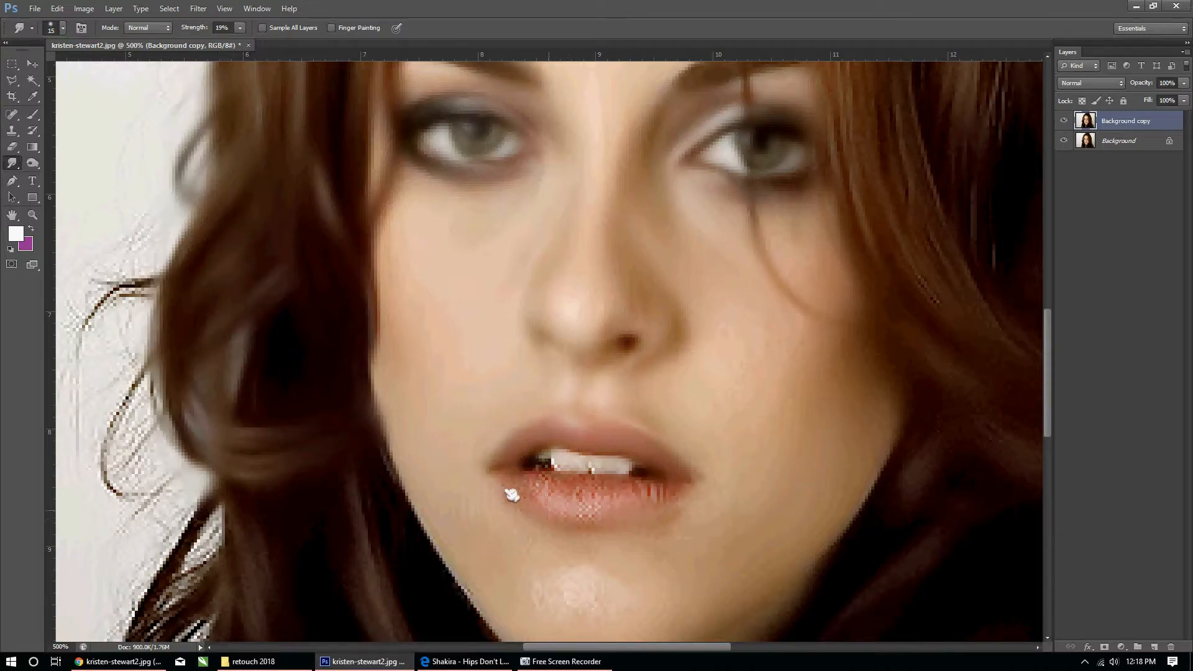
mouse_move(675, 497)
left_mouse_down()
mouse_move(546, 485)
mouse_move(624, 480)
mouse_move(526, 476)
mouse_move(563, 480)
mouse_move(563, 457)
mouse_move(627, 465)
mouse_move(536, 468)
mouse_move(574, 458)
mouse_move(544, 461)
left_mouse_up()
left_click_drag(659, 477, 646, 476)
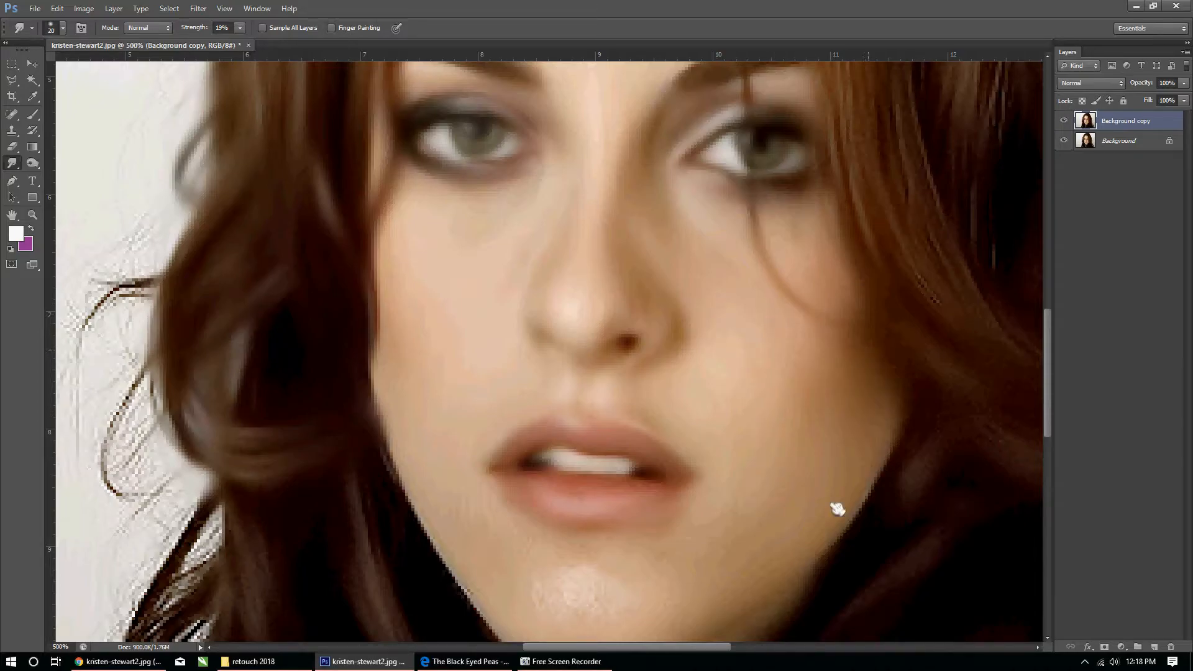
Smooth the lower cheeks, chin and jawline with a 20 px Smudge brush
scroll(764, 327, "up", 3)
scroll(754, 372, "down", 3)
scroll(754, 371, "right", 3)
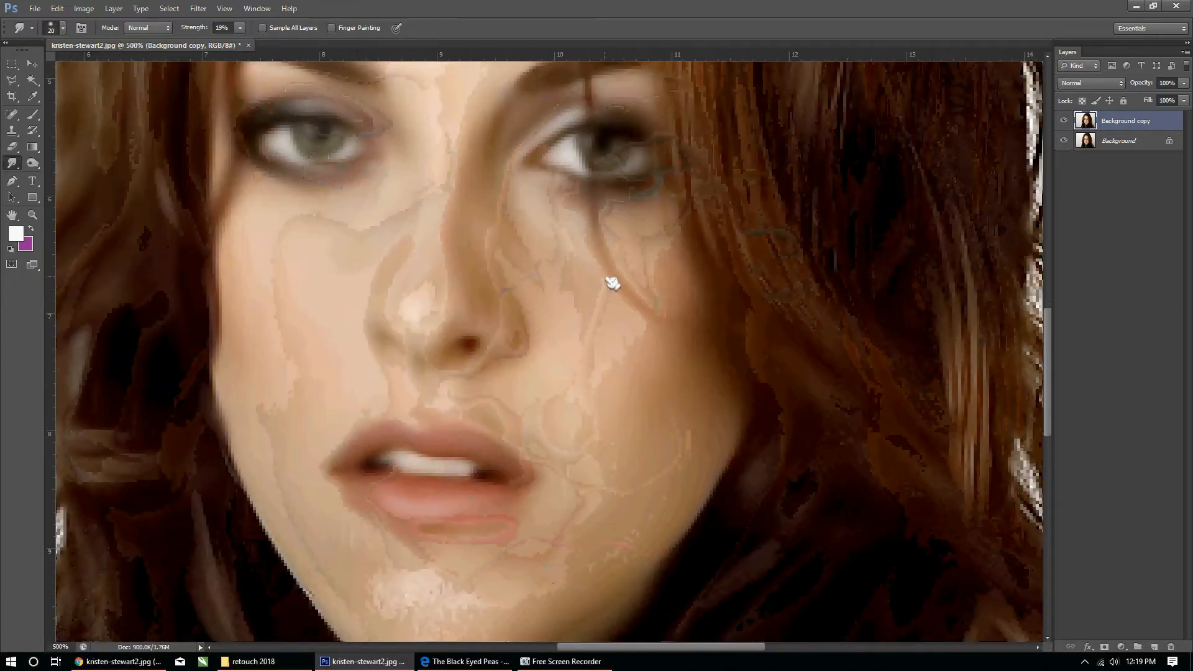
scroll(712, 379, "down", 3)
scroll(683, 416, "left", 1)
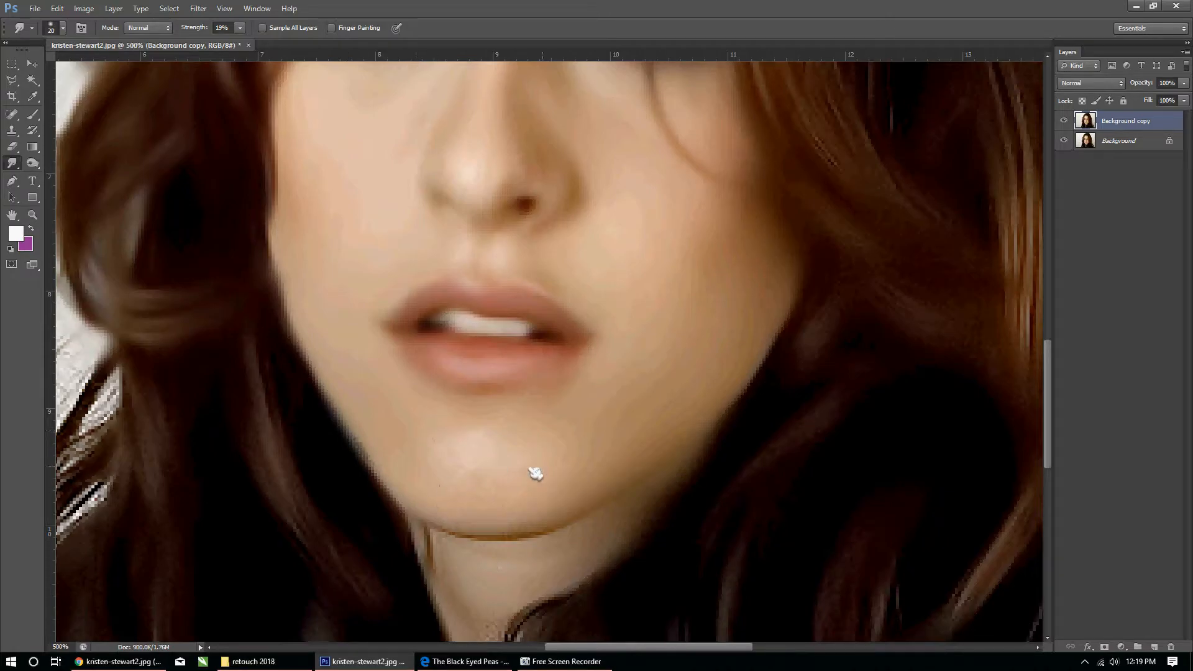
left_click_drag(349, 306, 567, 381)
Soften the stray curls along the hair's outer edge on the portrait's left, blending them into the background
left_click_drag(642, 284, 746, 496)
left_click_drag(466, 438, 656, 386)
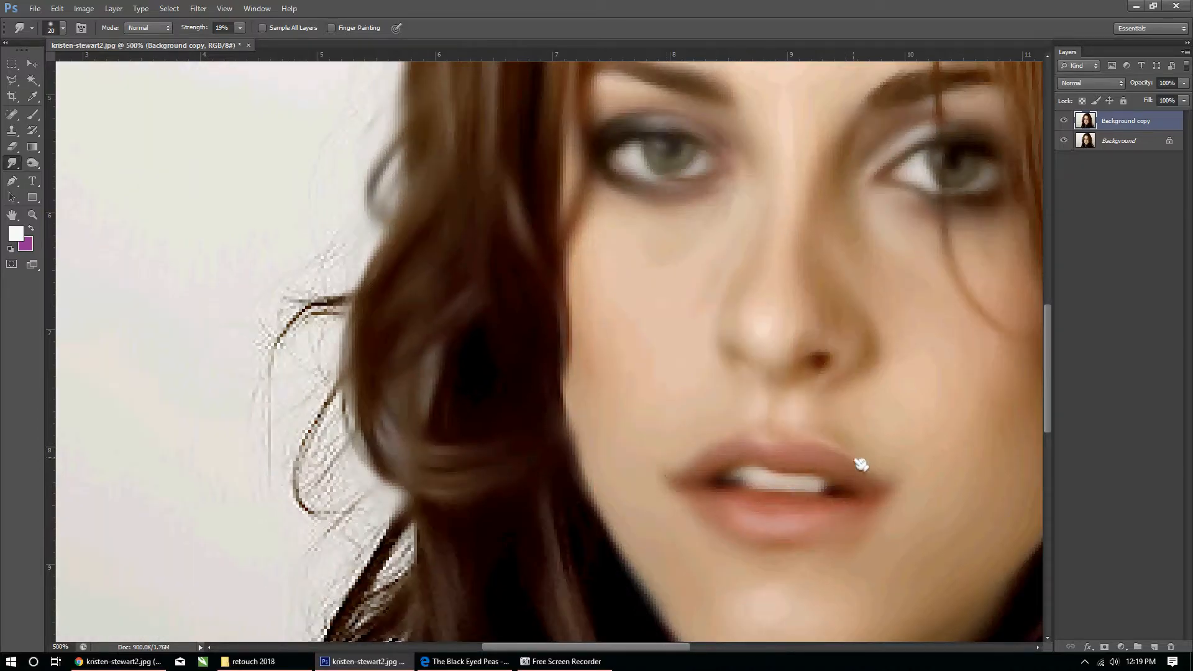
left_click_drag(731, 451, 966, 319)
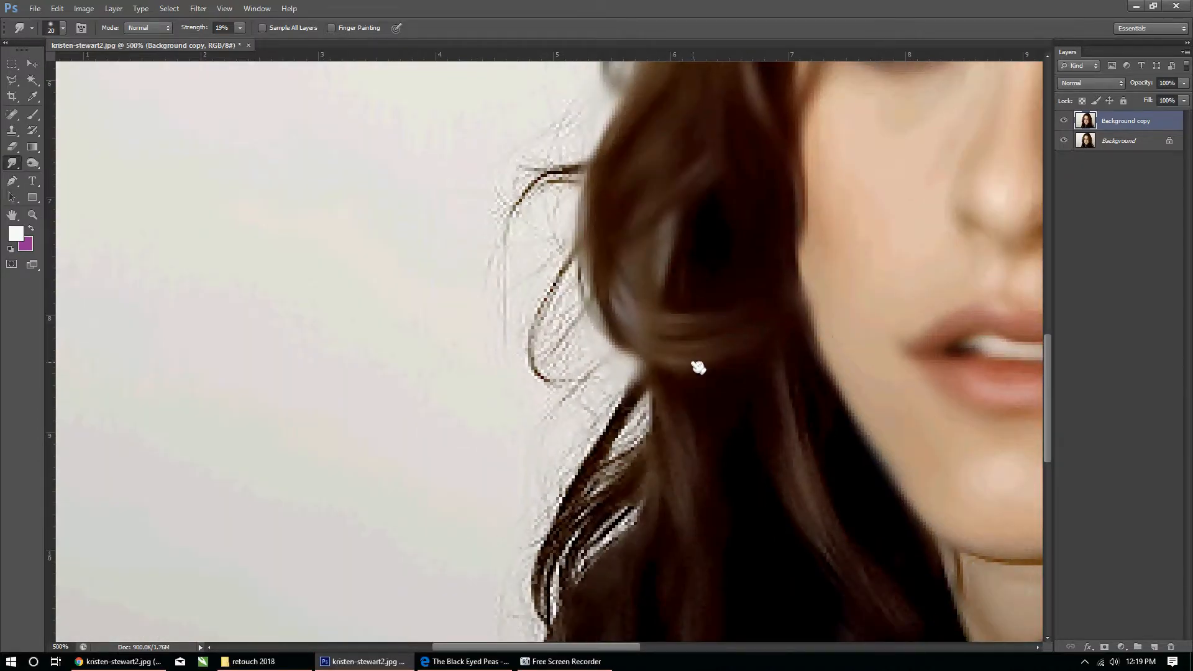
left_click_drag(833, 404, 621, 343)
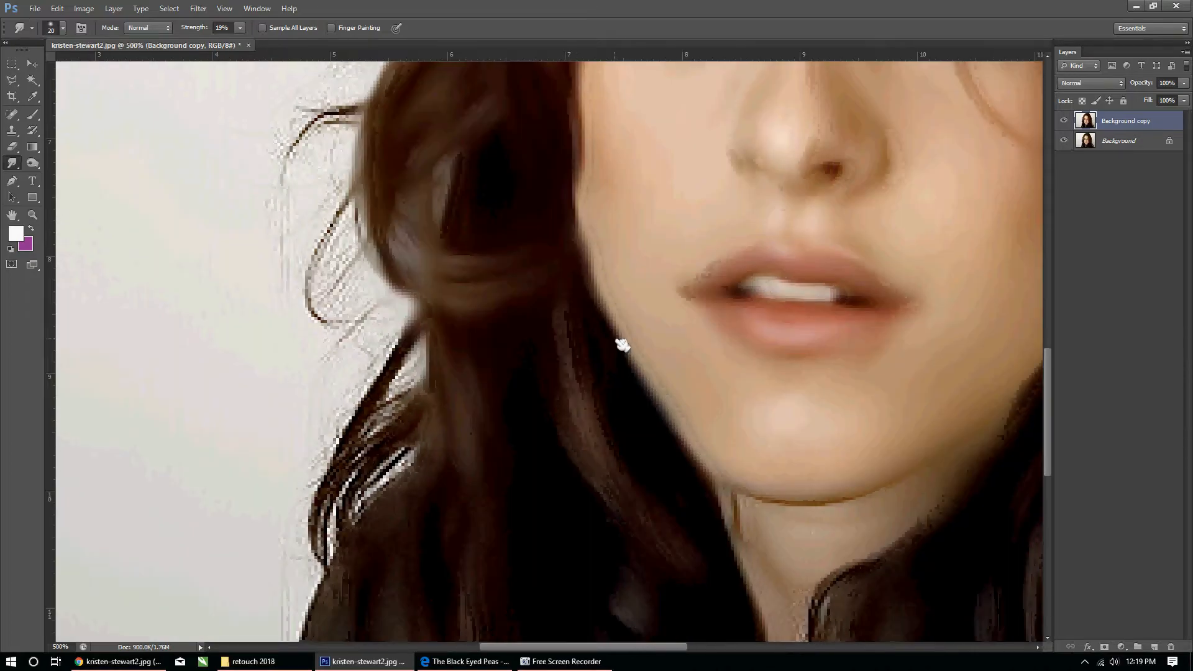
mouse_move(371, 180)
left_mouse_down()
mouse_move(314, 359)
mouse_move(373, 173)
mouse_move(342, 335)
mouse_move(365, 194)
mouse_move(457, 427)
left_mouse_up()
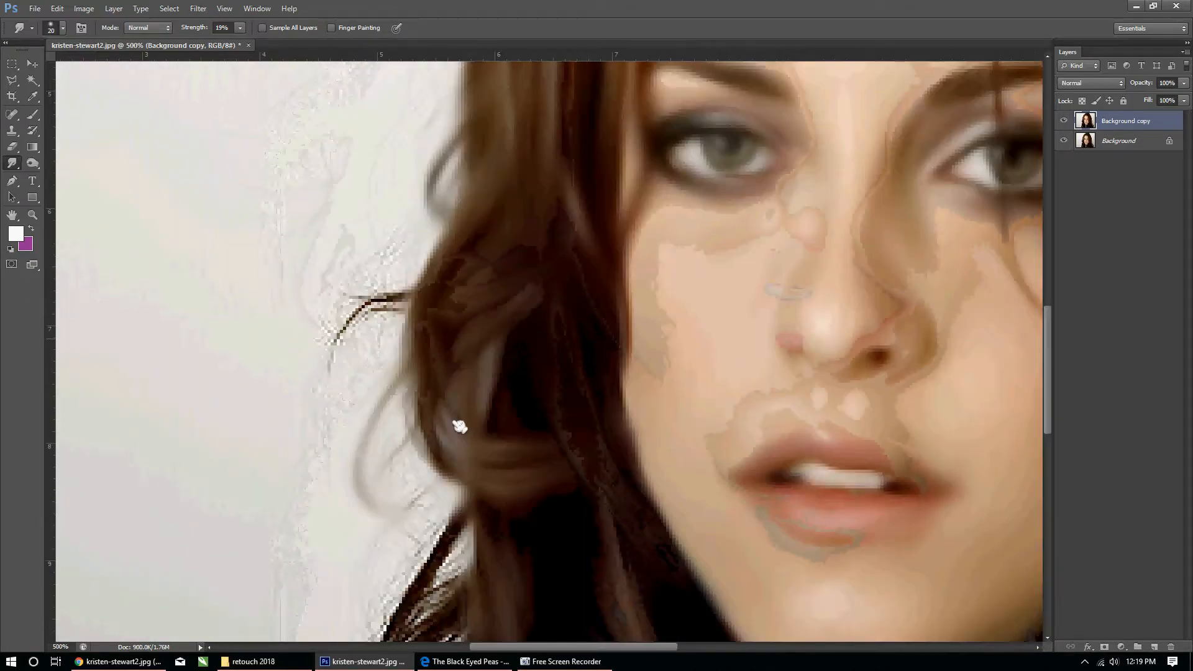
mouse_move(437, 359)
left_mouse_down()
mouse_move(489, 313)
mouse_move(480, 290)
mouse_move(387, 429)
mouse_move(330, 478)
mouse_move(424, 403)
mouse_move(343, 487)
mouse_move(345, 539)
mouse_move(367, 440)
mouse_move(360, 564)
mouse_move(384, 361)
mouse_move(454, 300)
mouse_move(431, 330)
mouse_move(471, 258)
left_mouse_up()
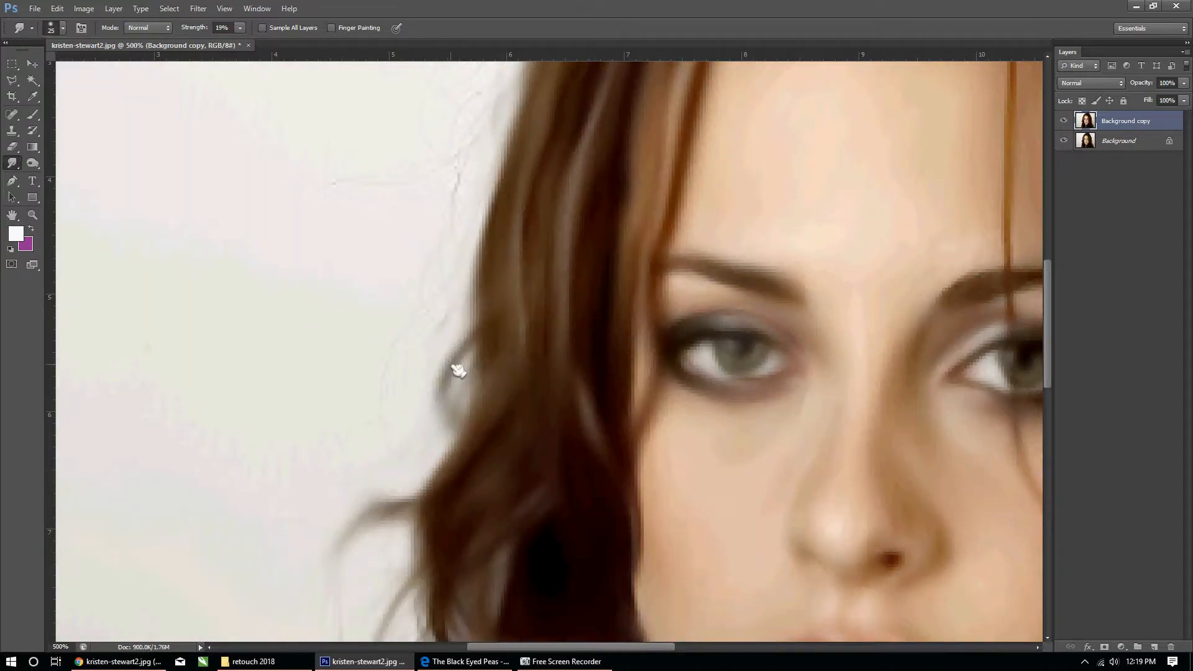
Change the Smudge tool to a 45 px textured brush tip and blend the flyaway hairs along the outer edge and crown
right_click(458, 368)
scroll(650, 604, "down", 1)
scroll(650, 605, "down", 2)
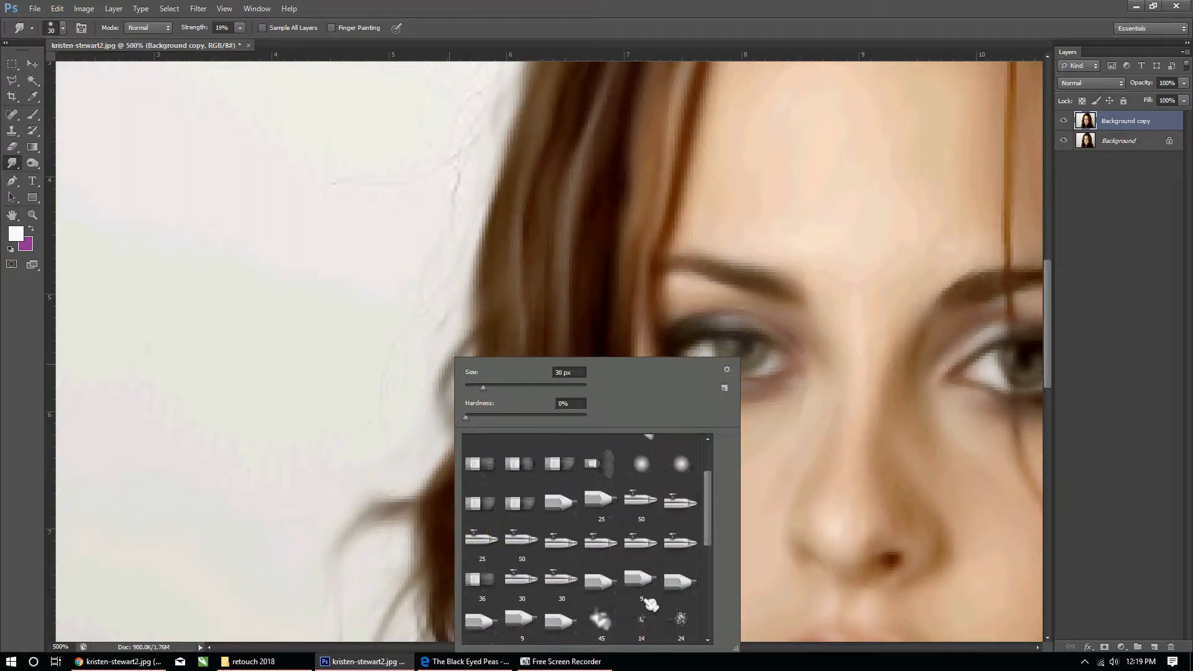
double_click(620, 581)
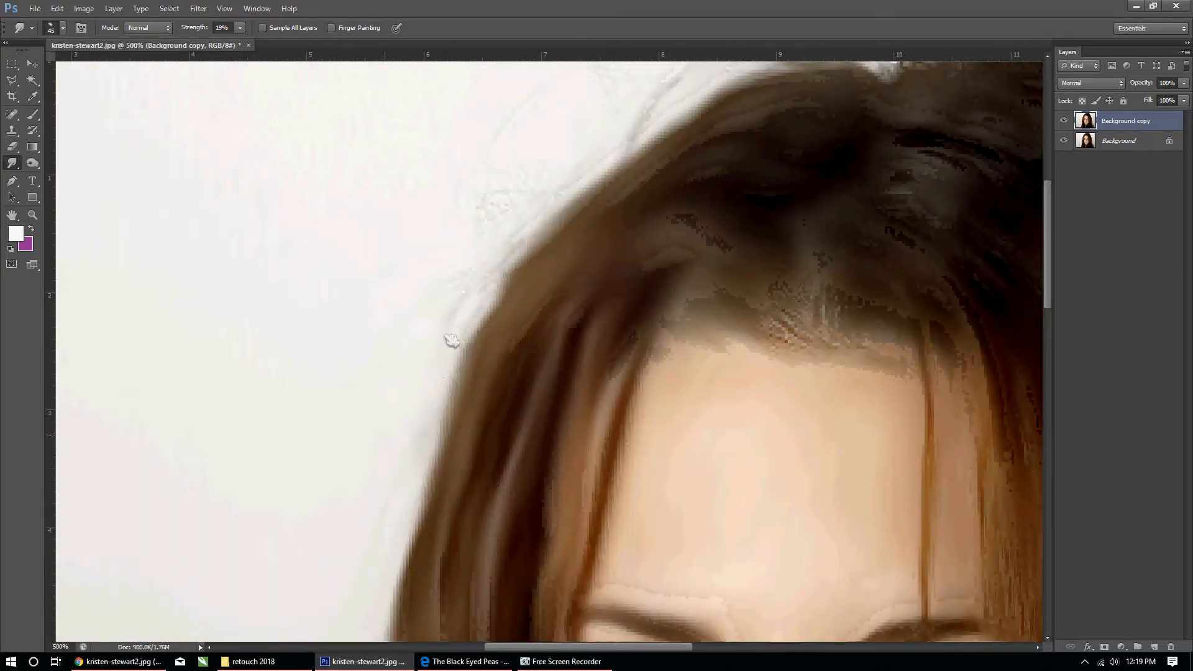
mouse_move(553, 149)
left_mouse_down()
mouse_move(411, 389)
mouse_move(712, 279)
mouse_move(897, 306)
mouse_move(956, 327)
mouse_move(953, 341)
left_mouse_up()
mouse_move(785, 360)
left_mouse_down()
mouse_move(590, 331)
mouse_move(750, 520)
left_mouse_up()
left_click_drag(524, 384, 575, 285)
Return to the soft round Smudge brush at 45 px and smooth the hair across the crown and forehead hairline
right_click(575, 285)
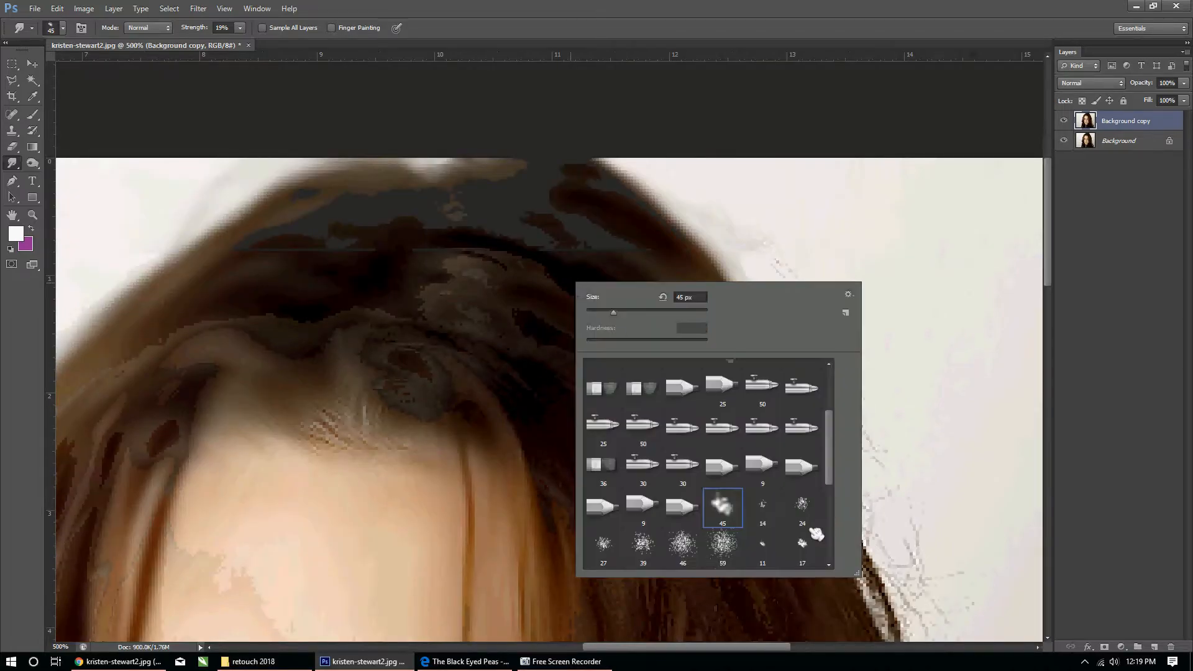
scroll(774, 495, "up", 3)
double_click(769, 384)
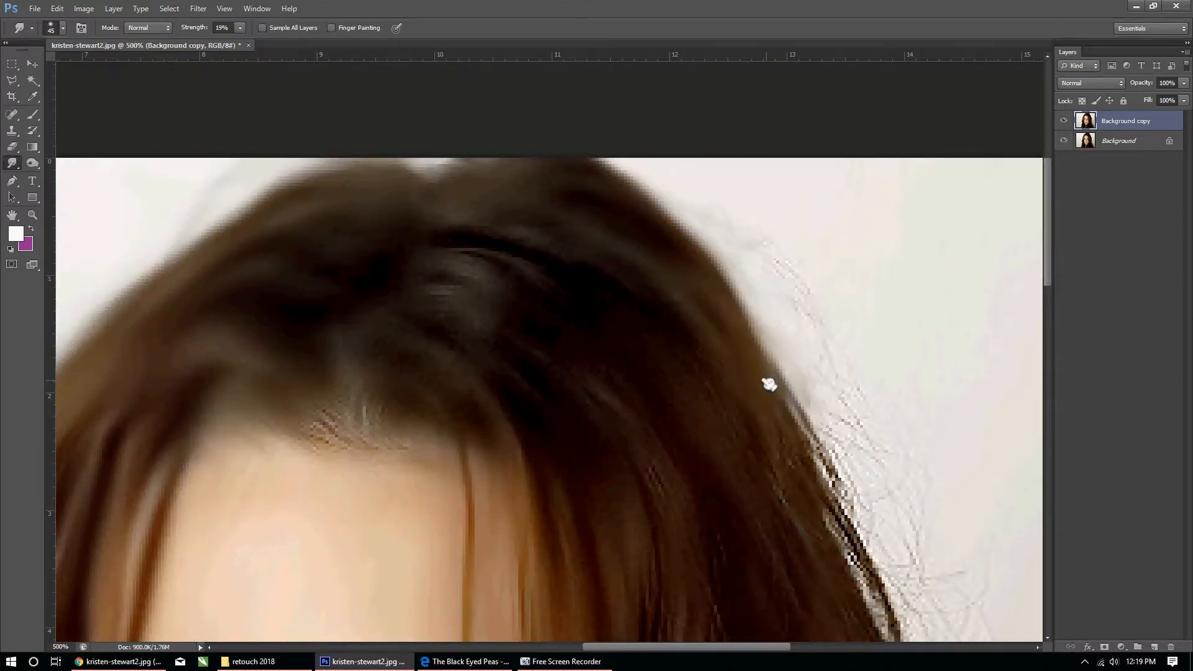
left_click_drag(467, 254, 687, 463)
left_click_drag(430, 294, 560, 440)
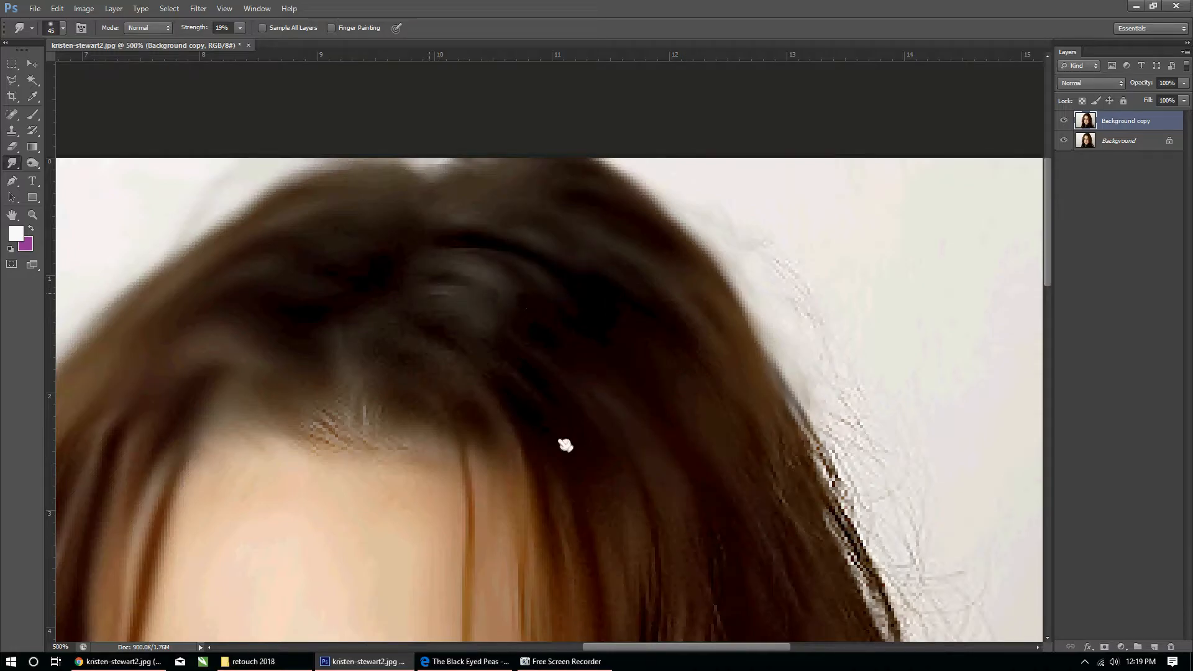
left_click_drag(463, 358, 592, 491)
mouse_move(356, 400)
left_mouse_down()
mouse_move(354, 420)
mouse_move(346, 386)
mouse_move(242, 330)
left_mouse_up()
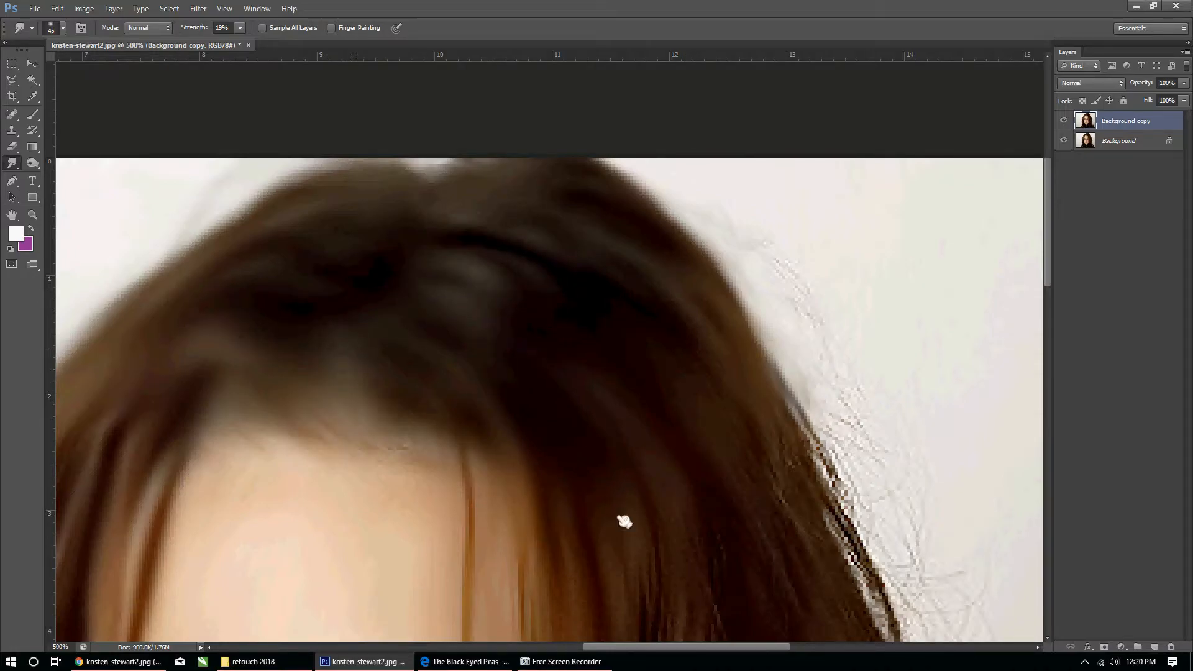
Smudge the upper outer hair edge on the portrait's right, blending its flyaway hairs into the background with the 45 px brush
mouse_move(753, 456)
left_mouse_down()
mouse_move(479, 327)
mouse_move(410, 271)
mouse_move(378, 217)
mouse_move(491, 369)
left_mouse_up()
mouse_move(433, 262)
left_mouse_down()
mouse_move(441, 319)
mouse_move(530, 464)
left_mouse_up()
left_click_drag(646, 537, 559, 353)
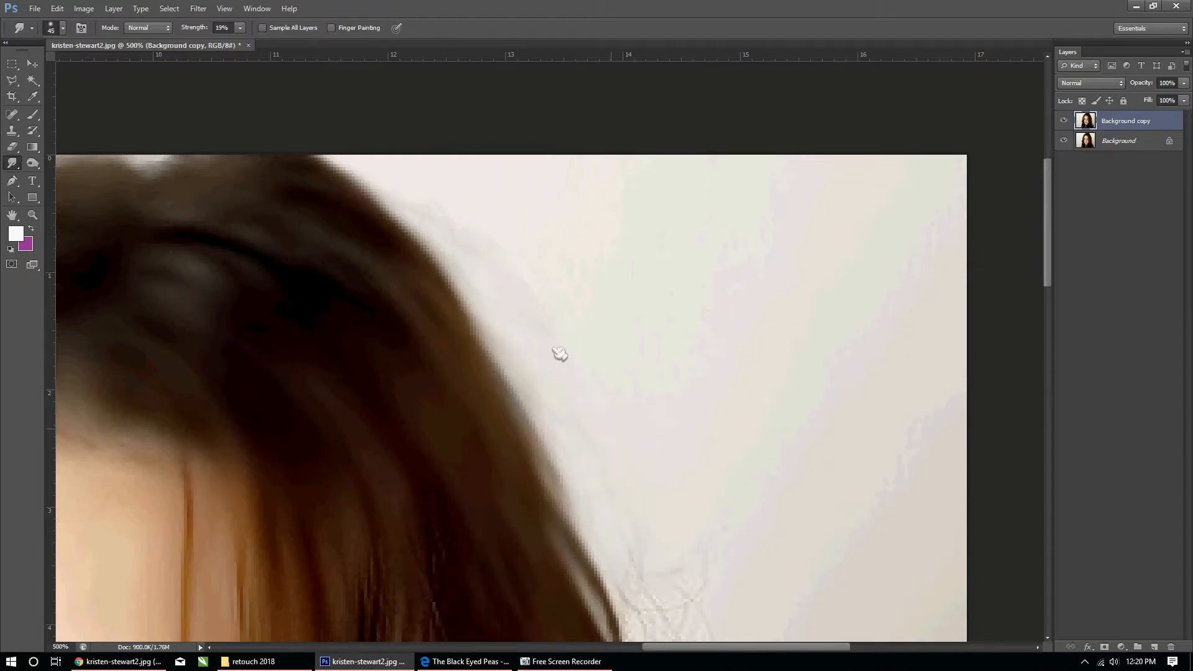
left_click_drag(660, 551, 541, 177)
left_click_drag(630, 459, 559, 234)
left_click_drag(550, 432, 515, 285)
left_click_drag(610, 434, 524, 301)
left_click_drag(539, 559, 516, 291)
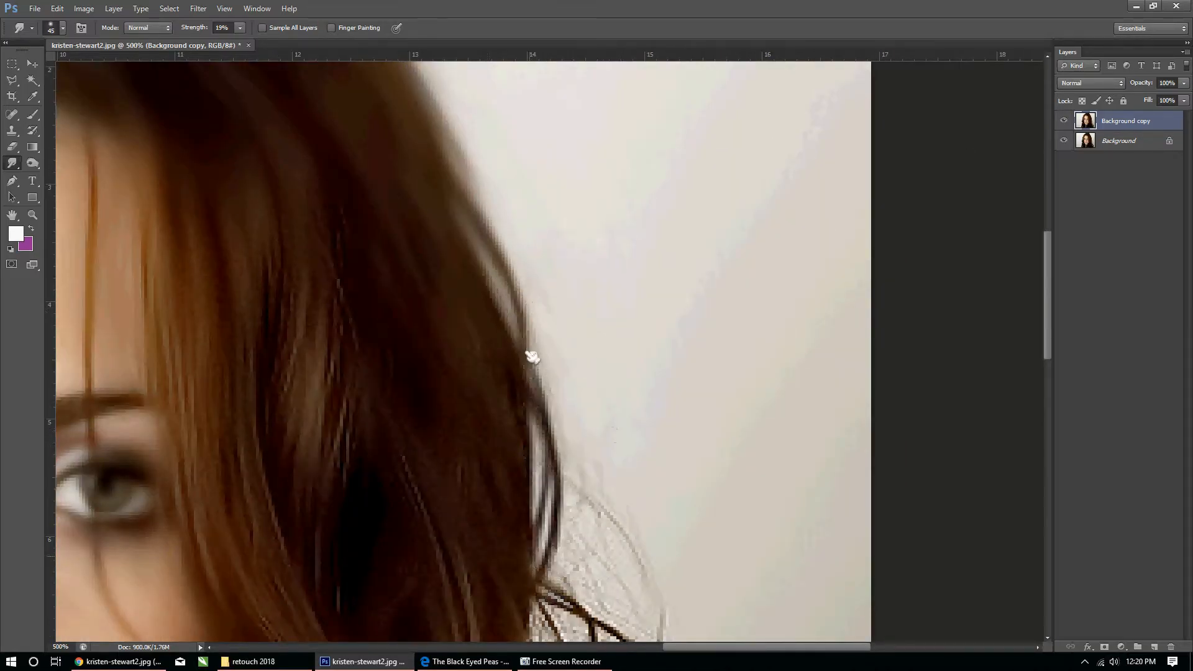
Reduce the Smudge brush to 35 px and soften the loose outer strands level with the eye on the portrait's right
left_click_drag(524, 418, 700, 338)
key("bracketleft")
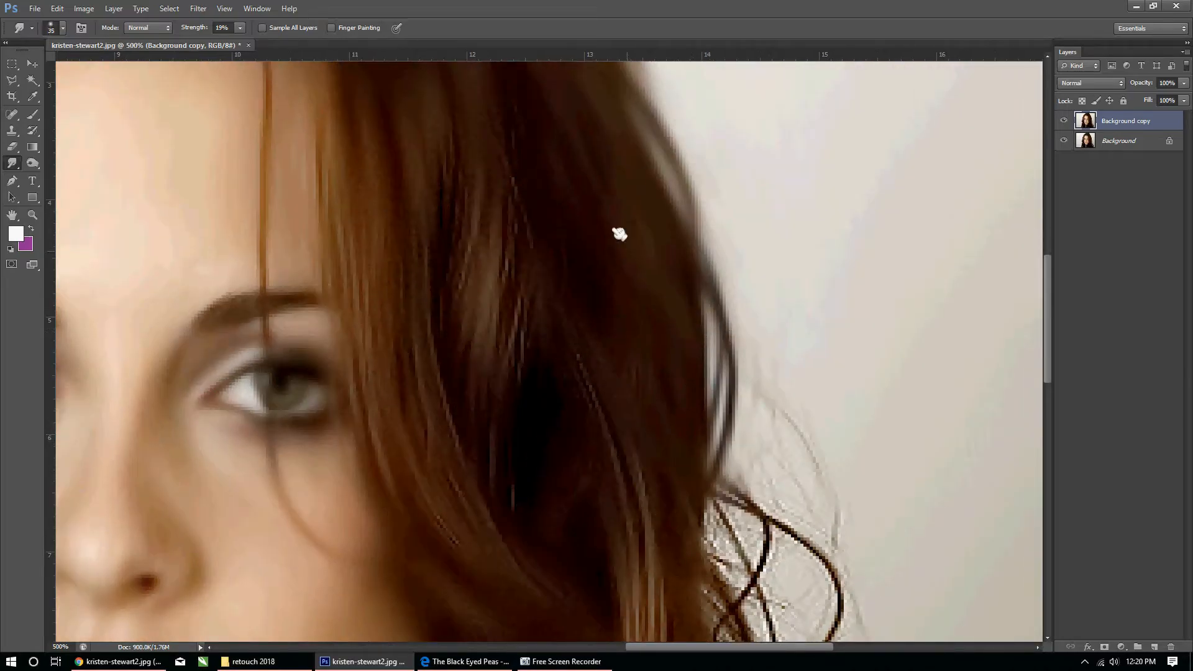
left_click_drag(683, 423, 692, 244)
left_click_drag(727, 286, 724, 487)
left_click_drag(726, 422, 714, 267)
Smooth the inner hair strands from the forehead down past the eye on the portrait's right with the 35 px brush
left_click_drag(626, 226, 743, 461)
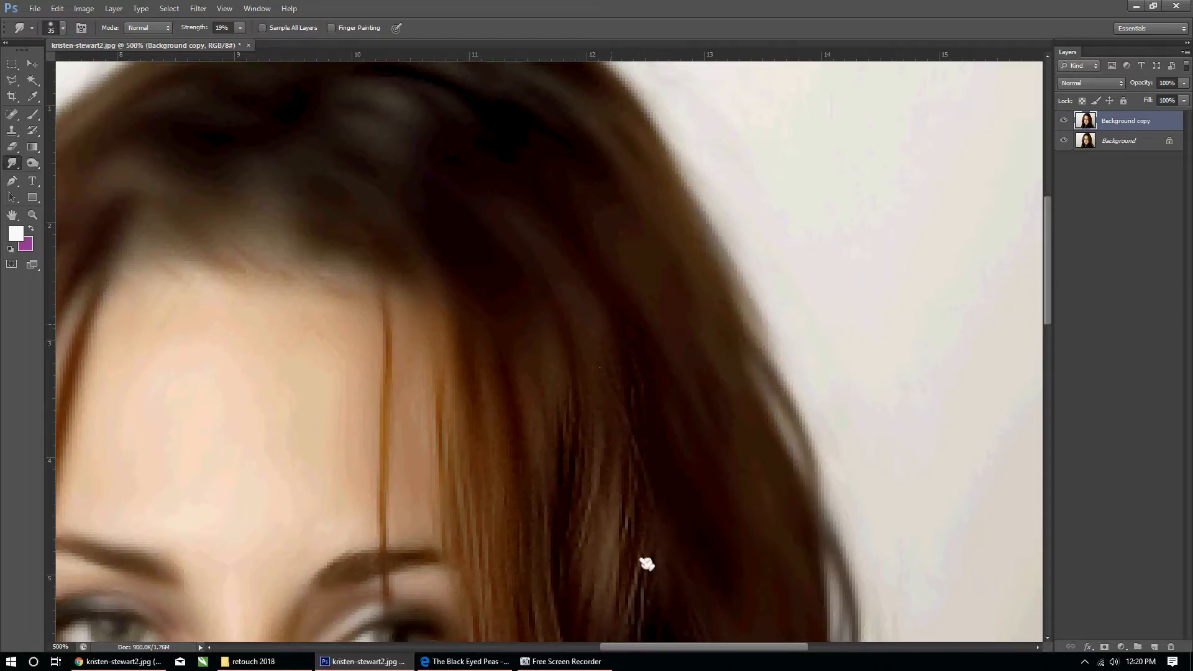
left_click_drag(644, 333, 669, 259)
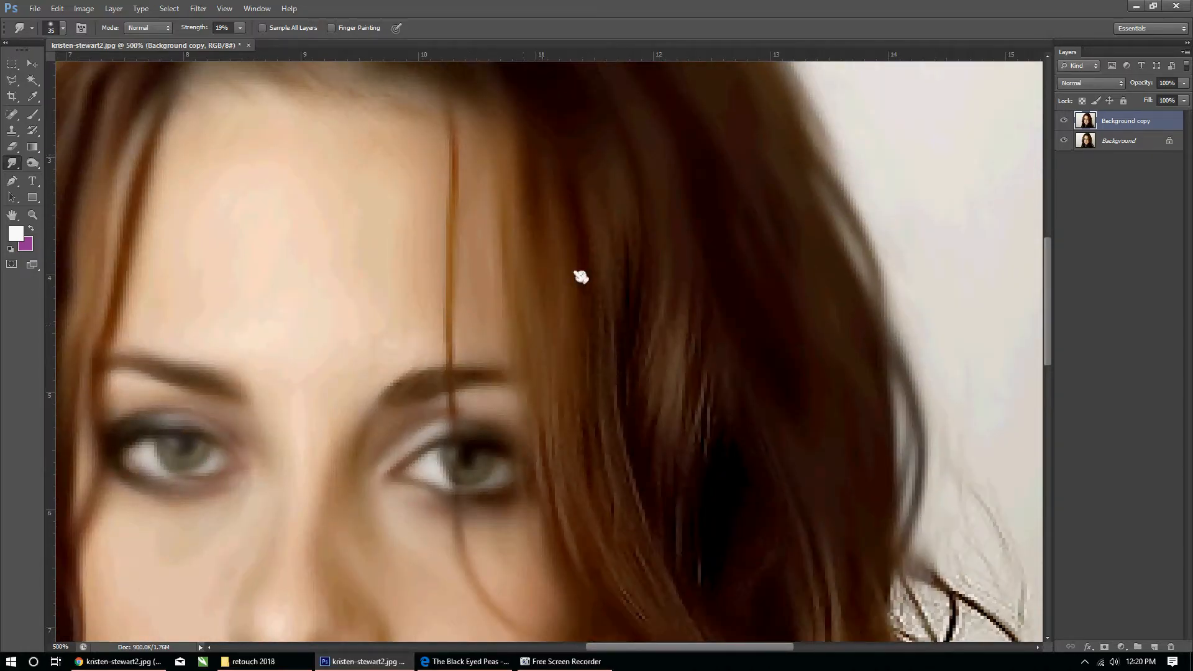
left_click_drag(625, 226, 626, 395)
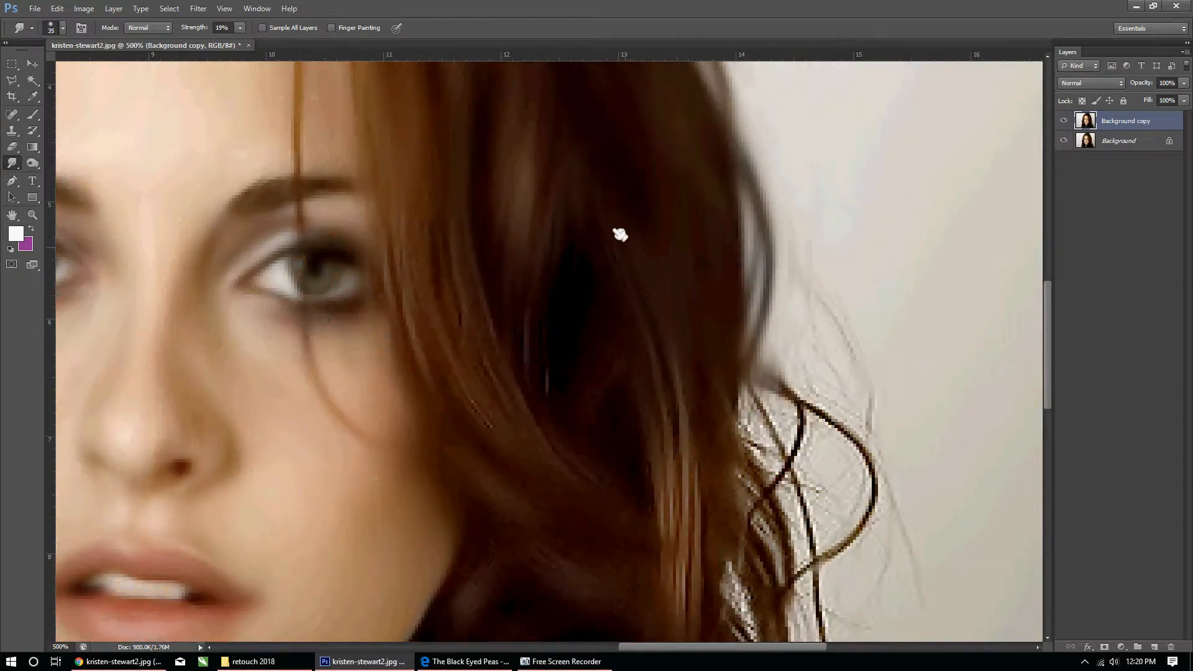
left_click_drag(682, 511, 638, 275)
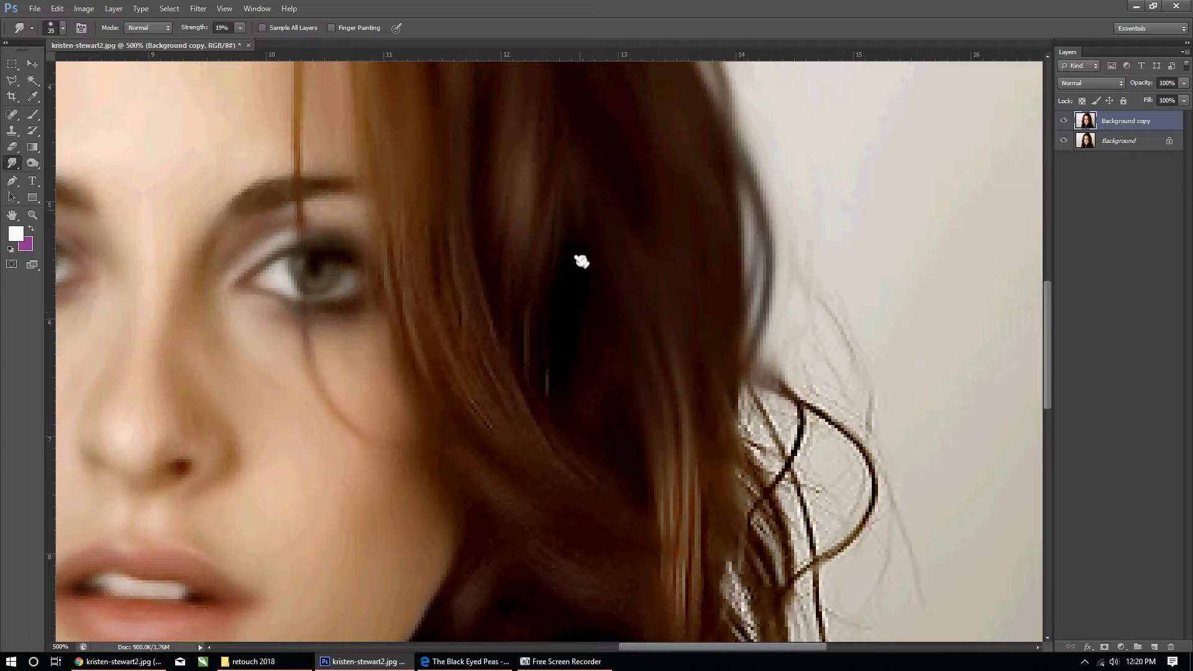
left_click_drag(561, 378, 536, 187)
left_click_drag(414, 213, 458, 439)
Blend the hair waves beside the cheek and jaw on the portrait's right into smooth strokes
left_click_drag(551, 504, 452, 293)
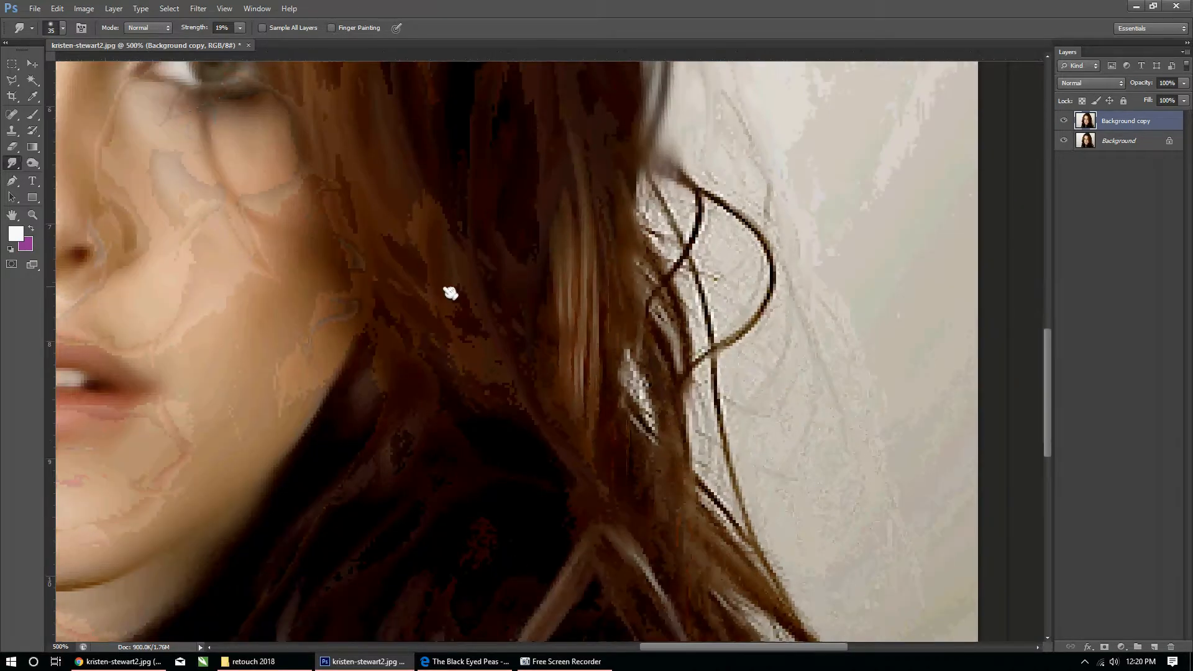
left_click_drag(490, 246, 504, 261)
left_click_drag(487, 196, 514, 240)
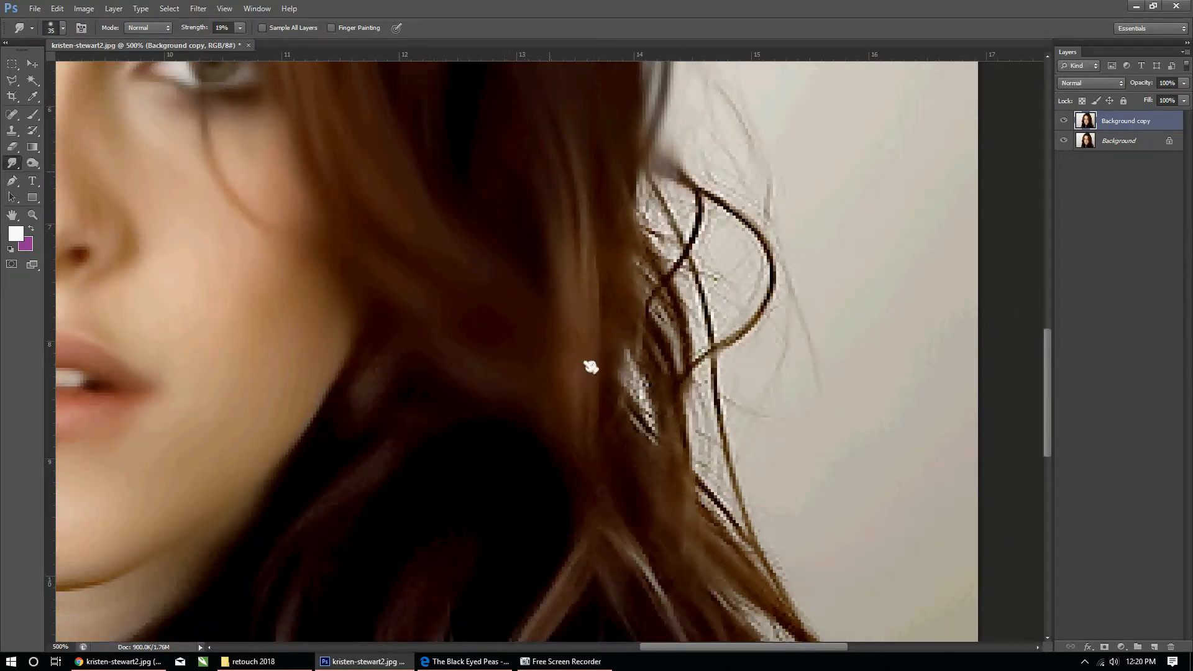
Smudge the looping stray curls and bright gaps along the lower outer hair on the portrait's right
left_click_drag(586, 187, 673, 399)
mouse_move(626, 199)
left_mouse_down()
mouse_move(702, 388)
mouse_move(713, 472)
left_mouse_up()
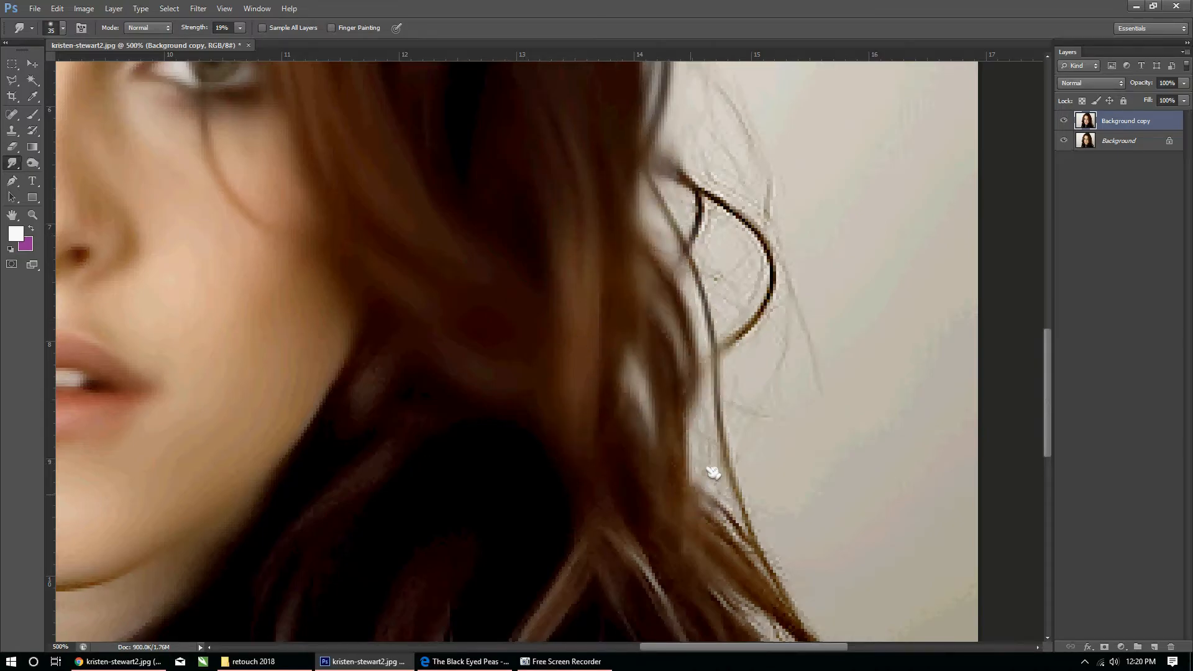
left_click_drag(721, 357, 647, 479)
mouse_move(599, 304)
left_mouse_down()
mouse_move(701, 382)
mouse_move(711, 481)
mouse_move(702, 388)
mouse_move(580, 283)
mouse_move(657, 377)
mouse_move(639, 551)
left_mouse_up()
left_click_drag(656, 200, 730, 351)
left_click_drag(639, 173, 720, 368)
left_click_drag(704, 327, 751, 564)
mouse_move(688, 346)
left_mouse_down()
mouse_move(667, 446)
mouse_move(615, 282)
left_mouse_up()
left_click_drag(600, 356, 689, 593)
left_click_drag(570, 342, 702, 554)
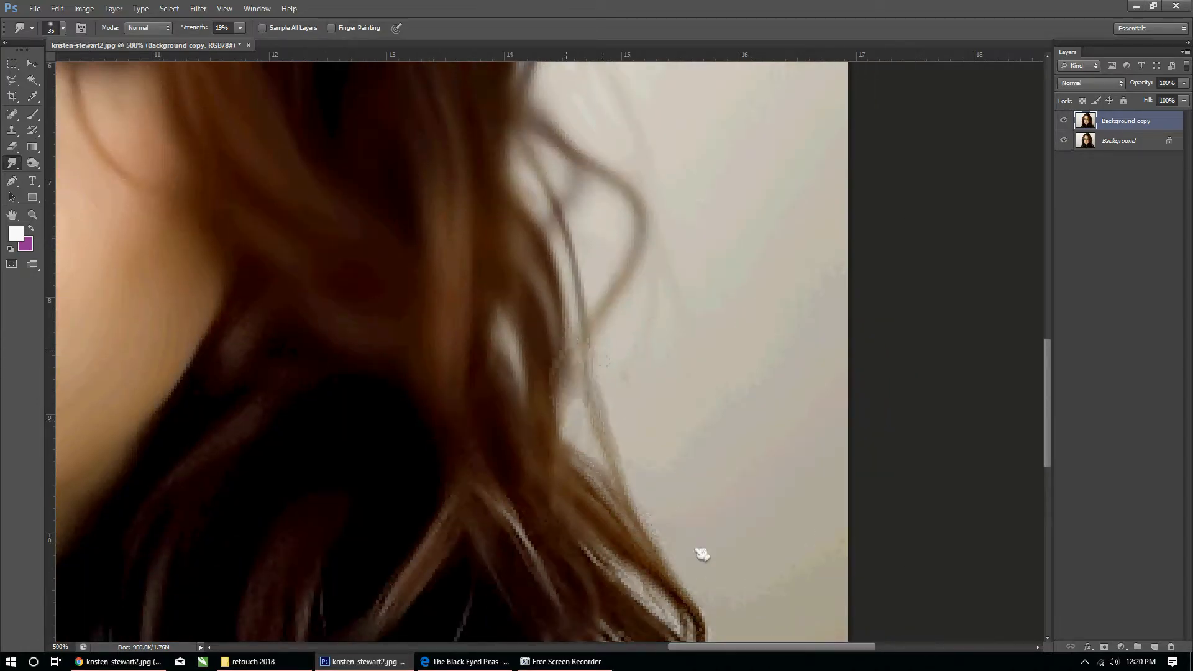
Soften the hair ends and the light gap above the shoulder on the portrait's right with the 35 px brush
scroll(534, 285, "down", 3)
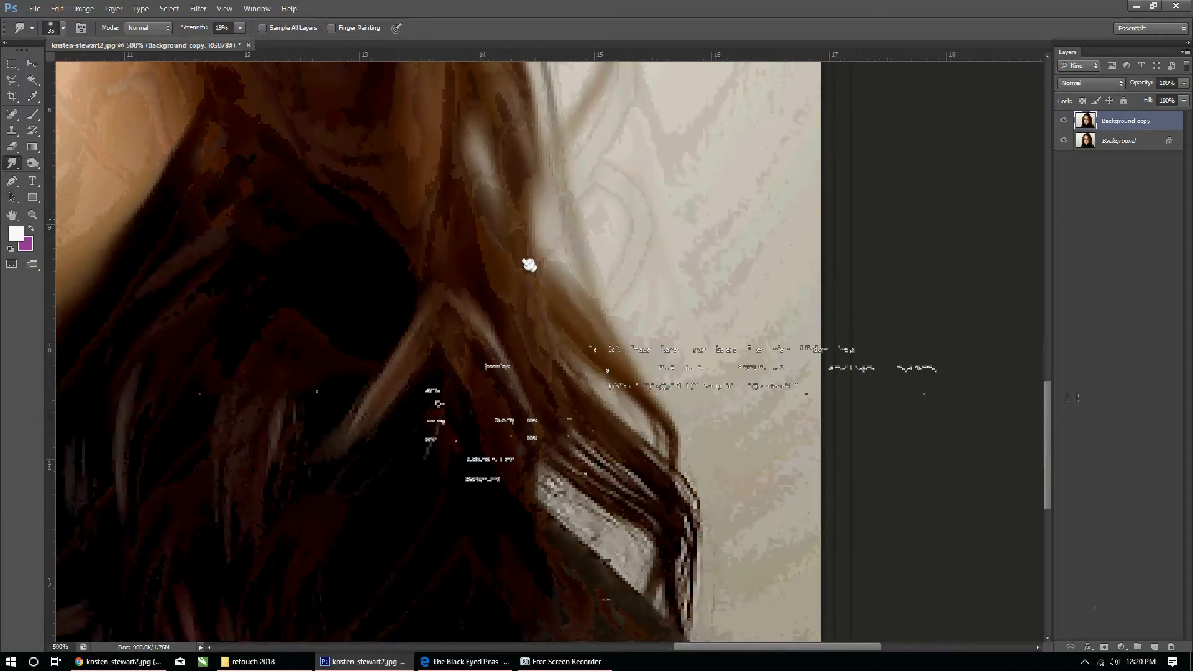
left_click_drag(527, 264, 713, 557)
left_click_drag(567, 298, 724, 618)
left_click_drag(635, 427, 607, 463)
left_click_drag(543, 408, 642, 572)
Blend the forked inner strands over the dark hair below the jaw on the portrait's right
mouse_move(540, 464)
left_mouse_down()
mouse_move(627, 521)
mouse_move(452, 279)
mouse_move(379, 221)
mouse_move(510, 383)
left_mouse_up()
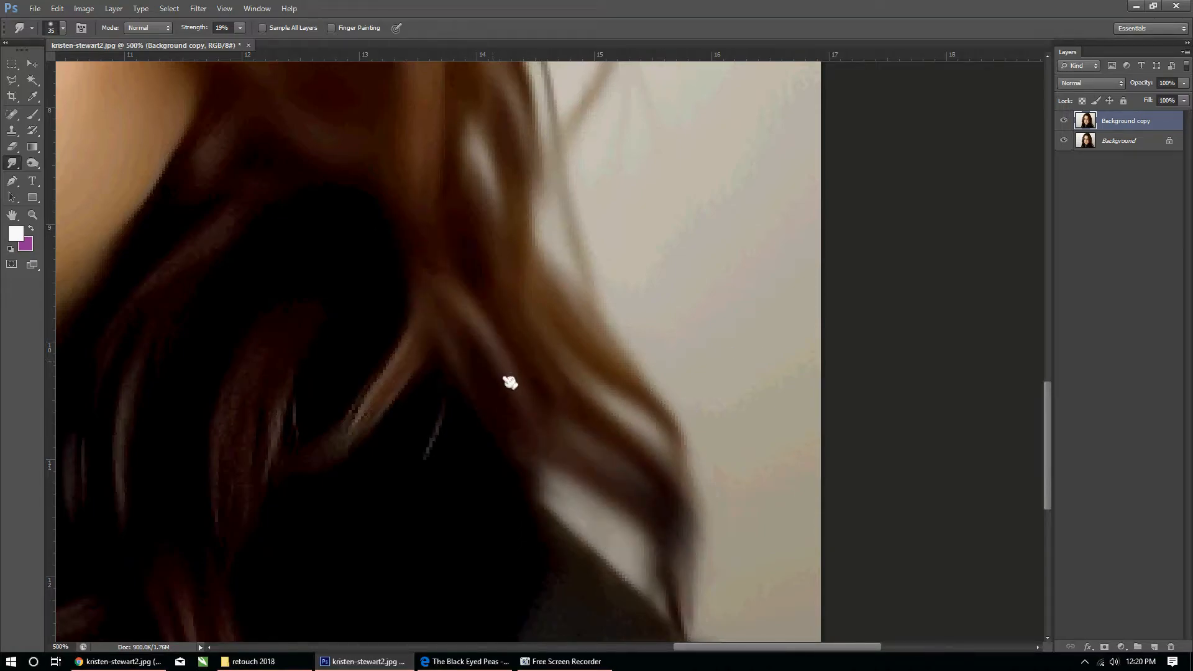
left_click_drag(327, 463, 375, 404)
left_click_drag(418, 348, 329, 454)
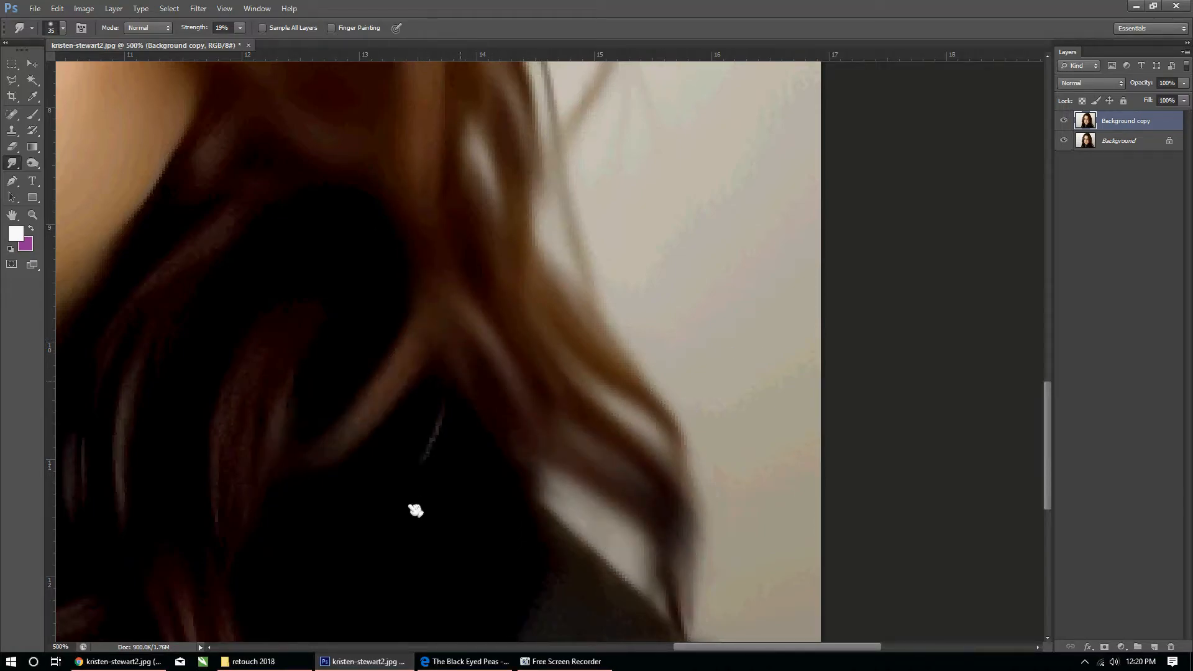
Blend the dark hair strands below the jaw and beside the neck on the portrait's right into smooth strokes
left_click_drag(479, 341, 654, 444)
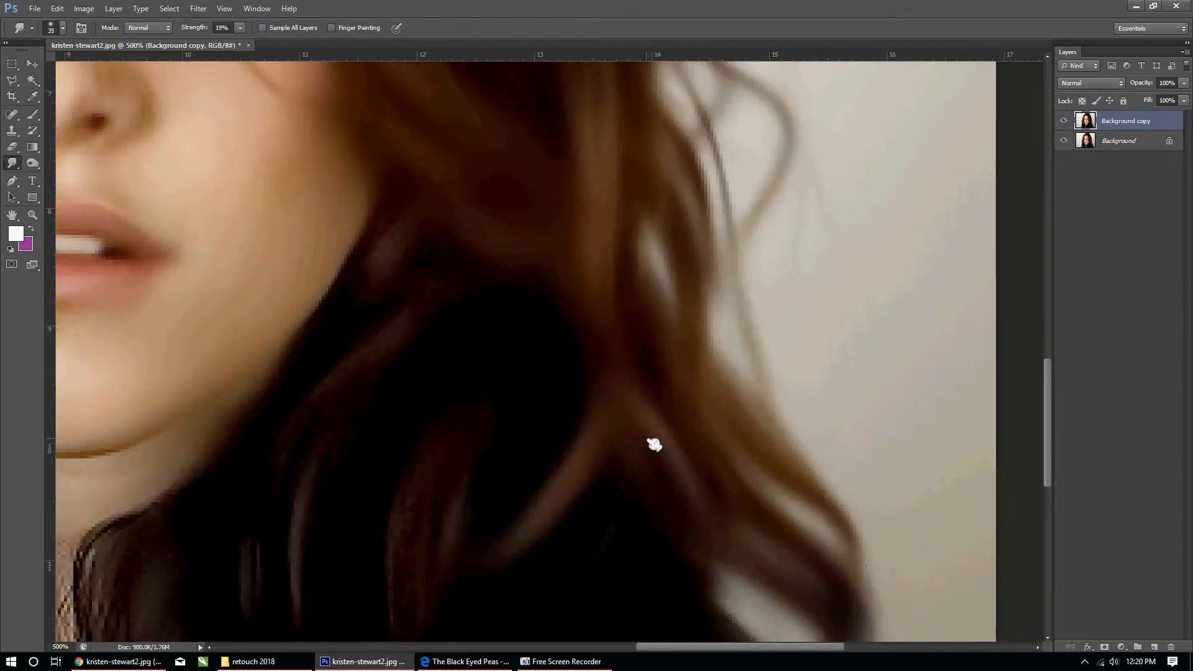
mouse_move(376, 264)
left_mouse_down()
mouse_move(368, 323)
mouse_move(325, 406)
left_mouse_up()
left_click_drag(357, 289, 103, 505)
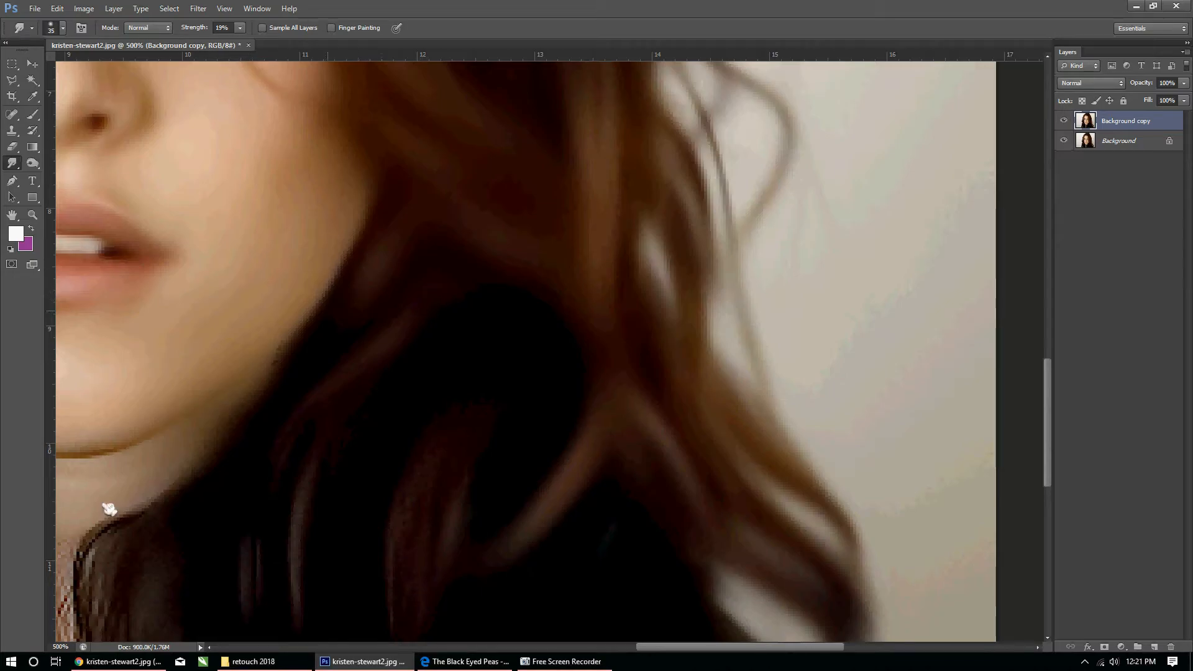
left_click_drag(333, 323, 111, 538)
left_click_drag(265, 507, 259, 571)
left_click_drag(384, 318, 261, 598)
left_click_drag(494, 415, 378, 587)
Smooth the rough hair edge along the neck and under the chin on the portrait's right
left_click_drag(484, 416, 540, 226)
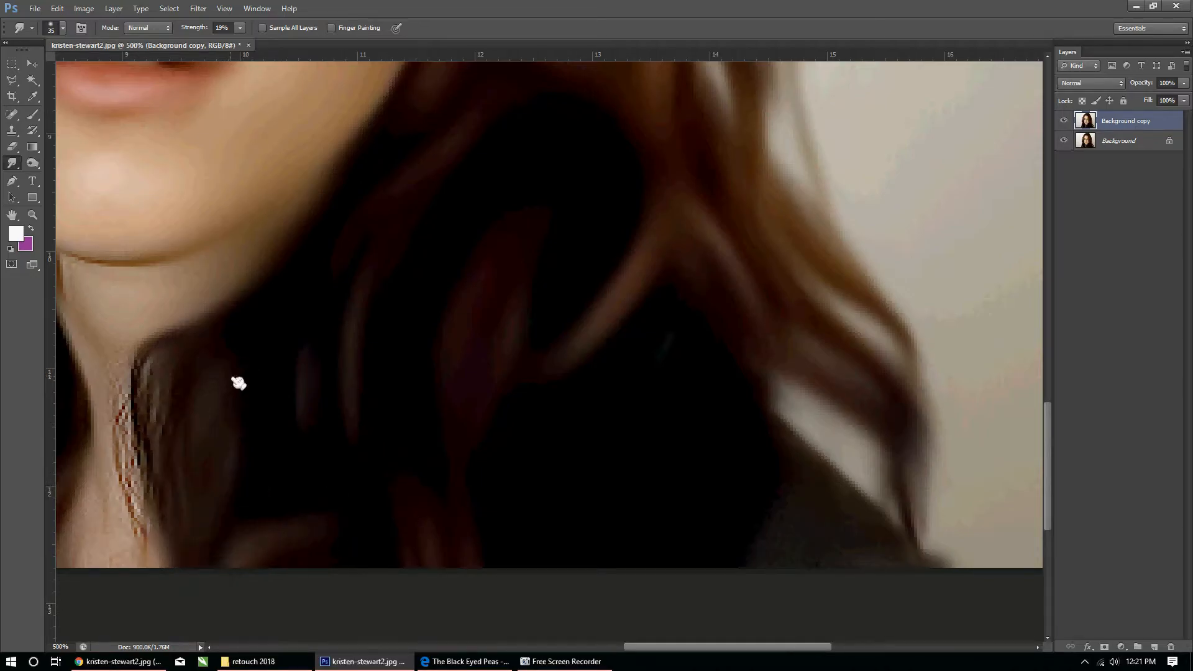
left_click_drag(236, 386, 426, 322)
mouse_move(341, 346)
left_mouse_down()
mouse_move(345, 415)
mouse_move(338, 323)
mouse_move(349, 498)
mouse_move(298, 378)
mouse_move(231, 529)
mouse_move(333, 336)
mouse_move(323, 304)
left_mouse_up()
mouse_move(319, 248)
left_mouse_down()
mouse_move(346, 192)
mouse_move(253, 173)
mouse_move(352, 209)
mouse_move(551, 325)
left_mouse_up()
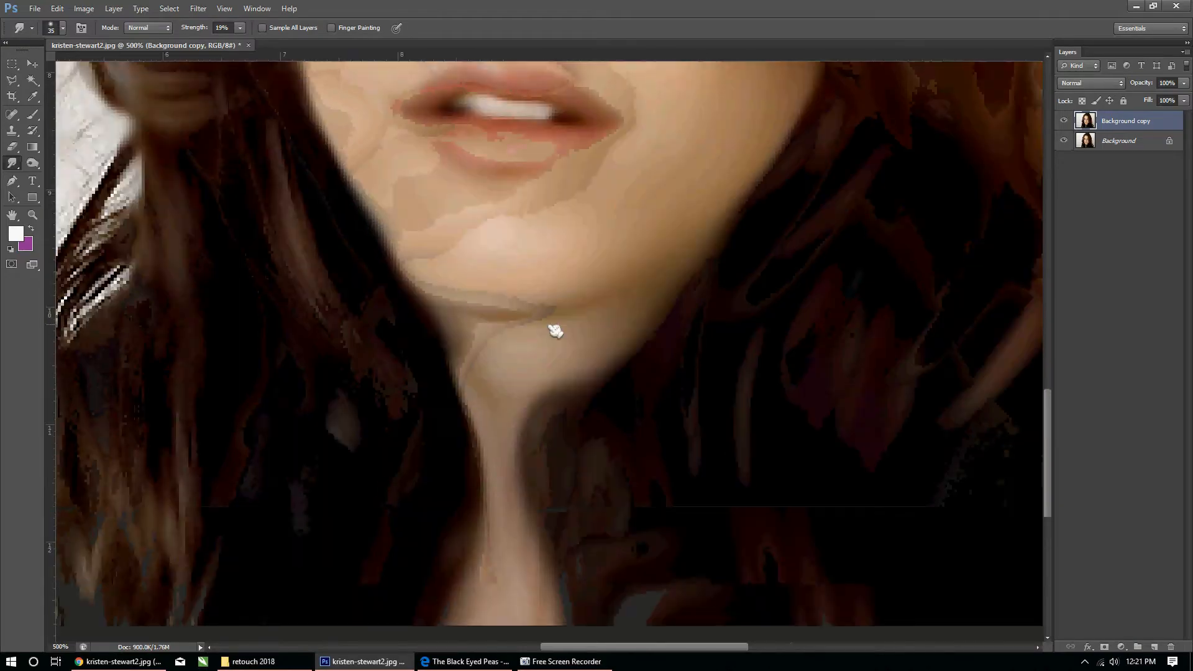
mouse_move(446, 280)
left_mouse_down()
mouse_move(370, 232)
mouse_move(450, 330)
left_mouse_up()
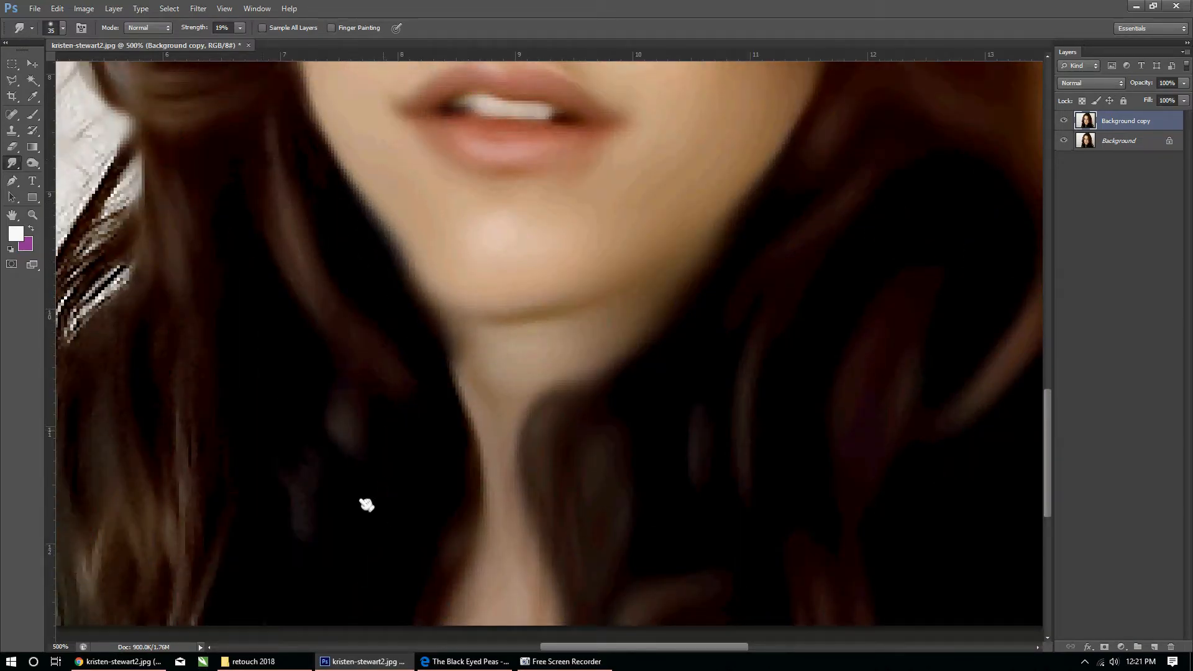
Smudge the stray curls and bright gaps along the outer hair on the portrait's left with a 25 px brush
left_click_drag(367, 501, 477, 365)
right_click(476, 364)
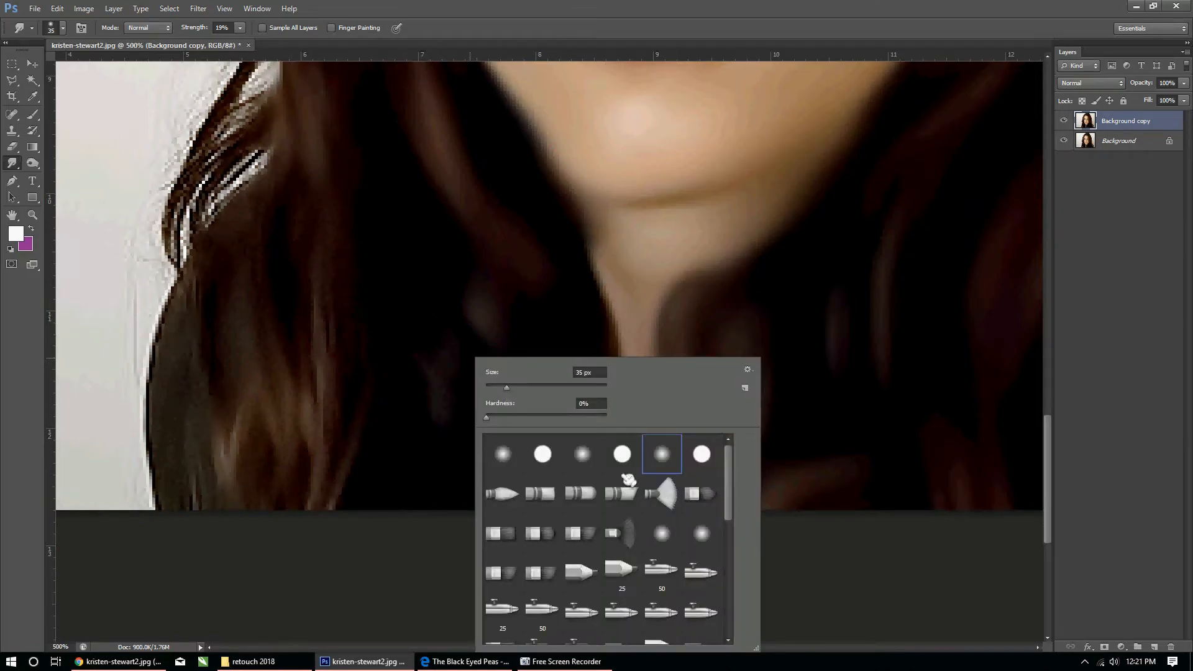
left_click(374, 371)
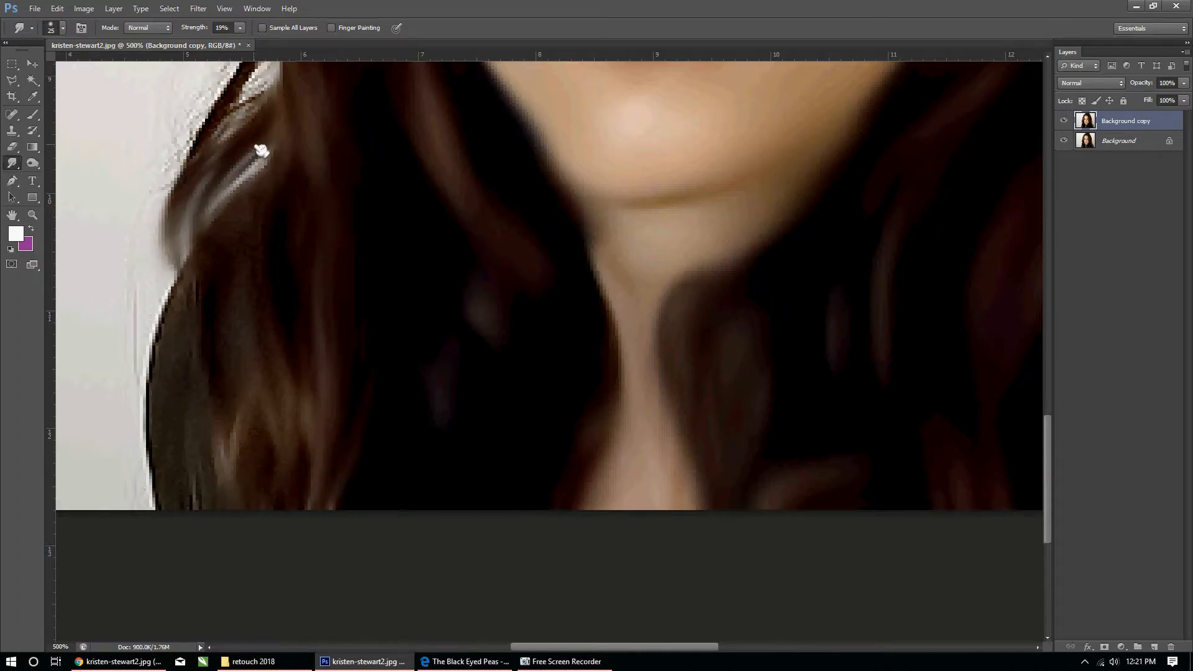
left_click_drag(258, 153, 280, 420)
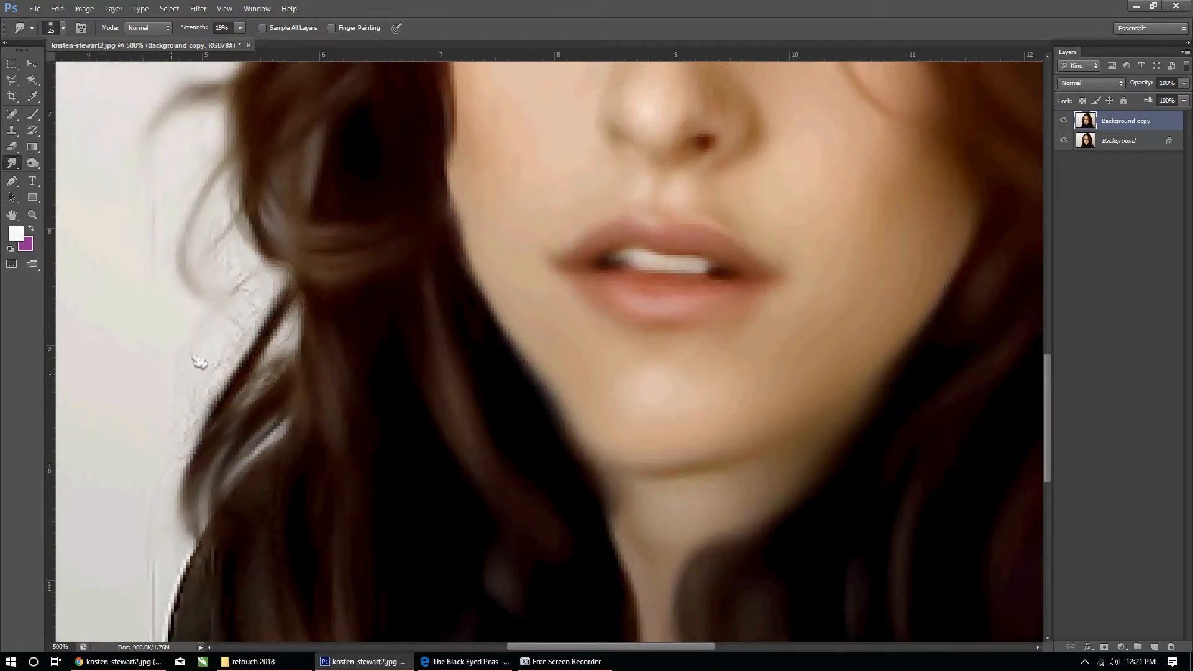
left_click_drag(240, 294, 237, 263)
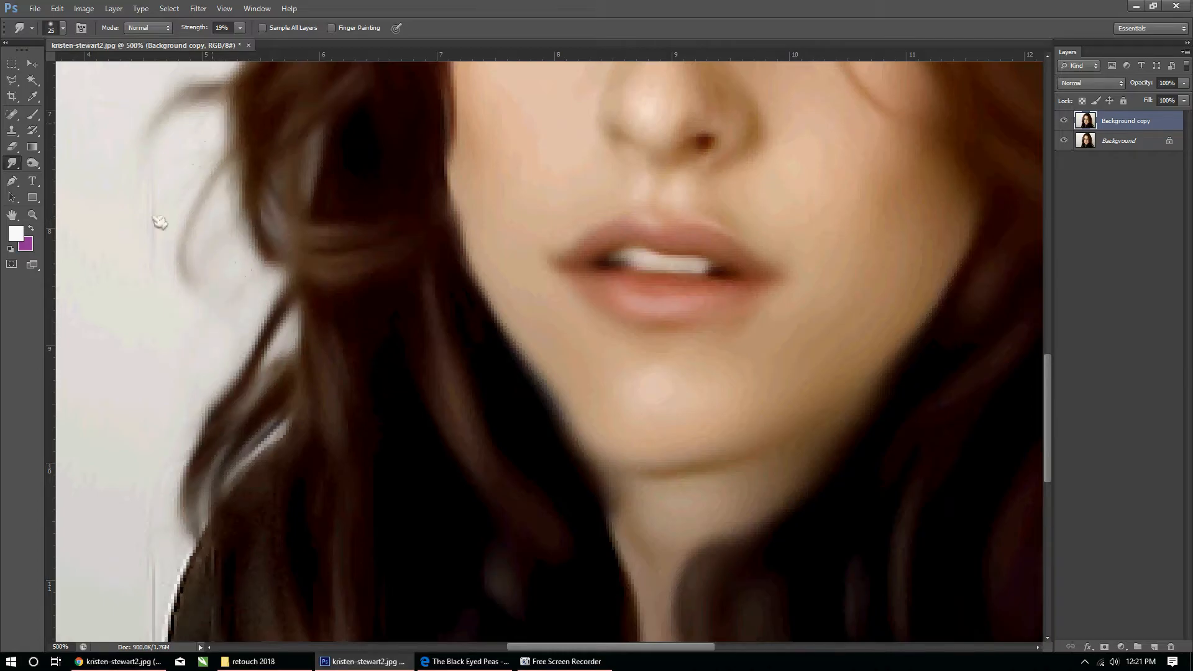
left_click_drag(133, 322, 405, 399)
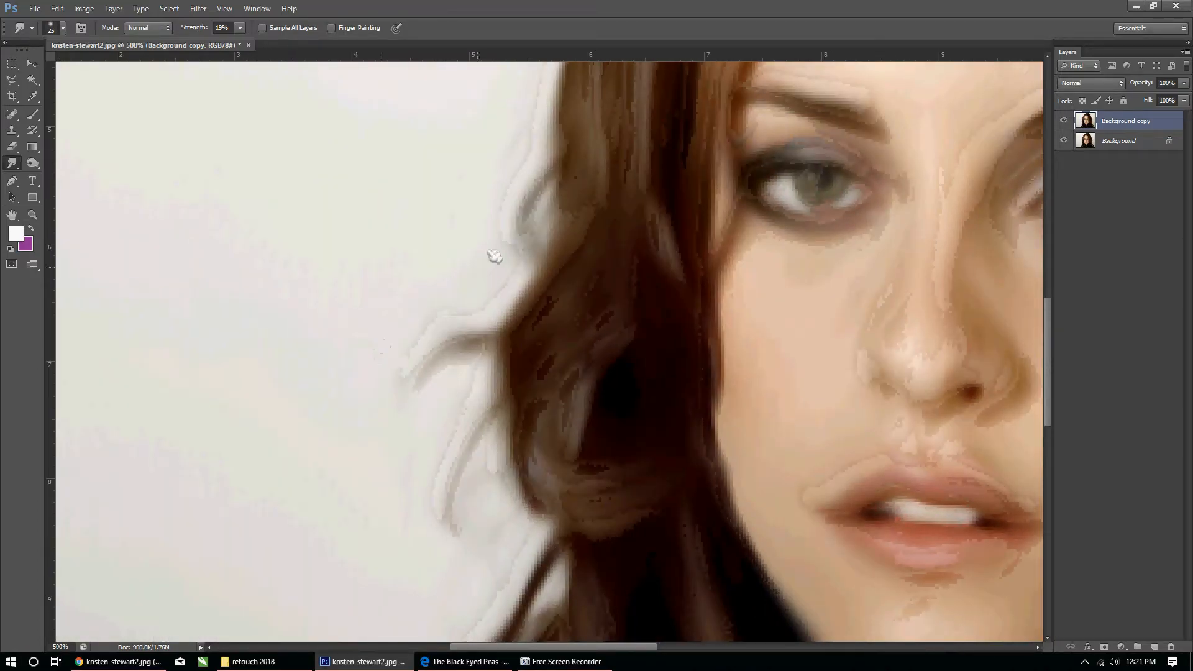
left_click_drag(392, 482, 407, 338)
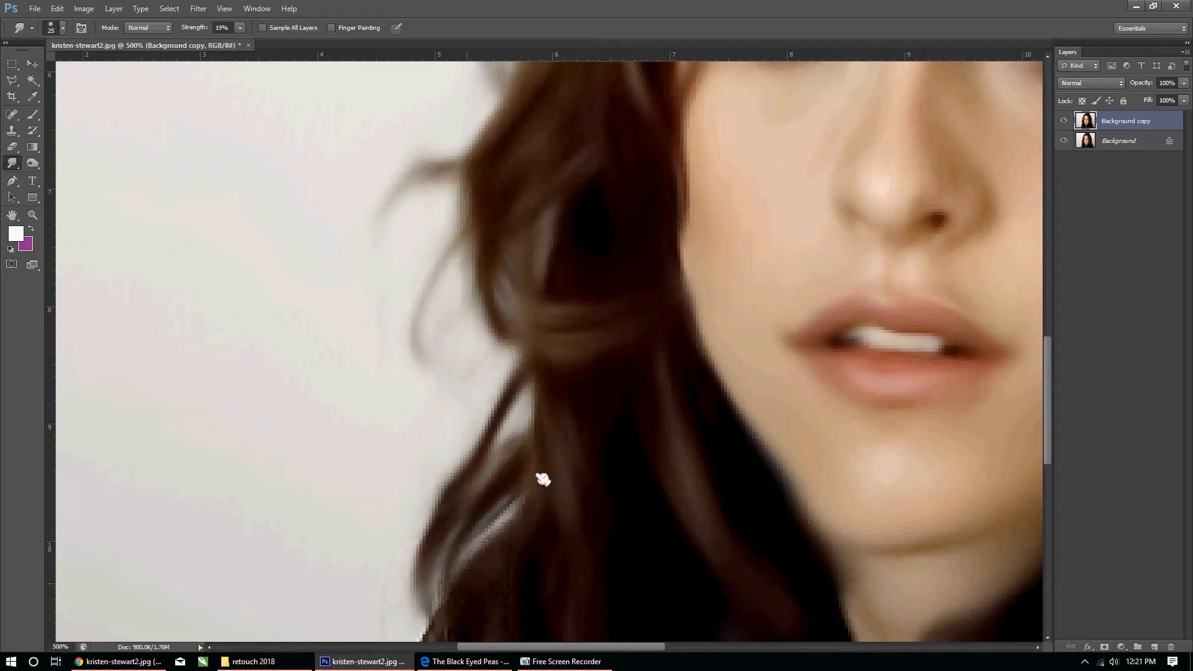
Blend the lower hair strands and the shoulder outline on the portrait's left into soft strokes
scroll(542, 478, "down", 2)
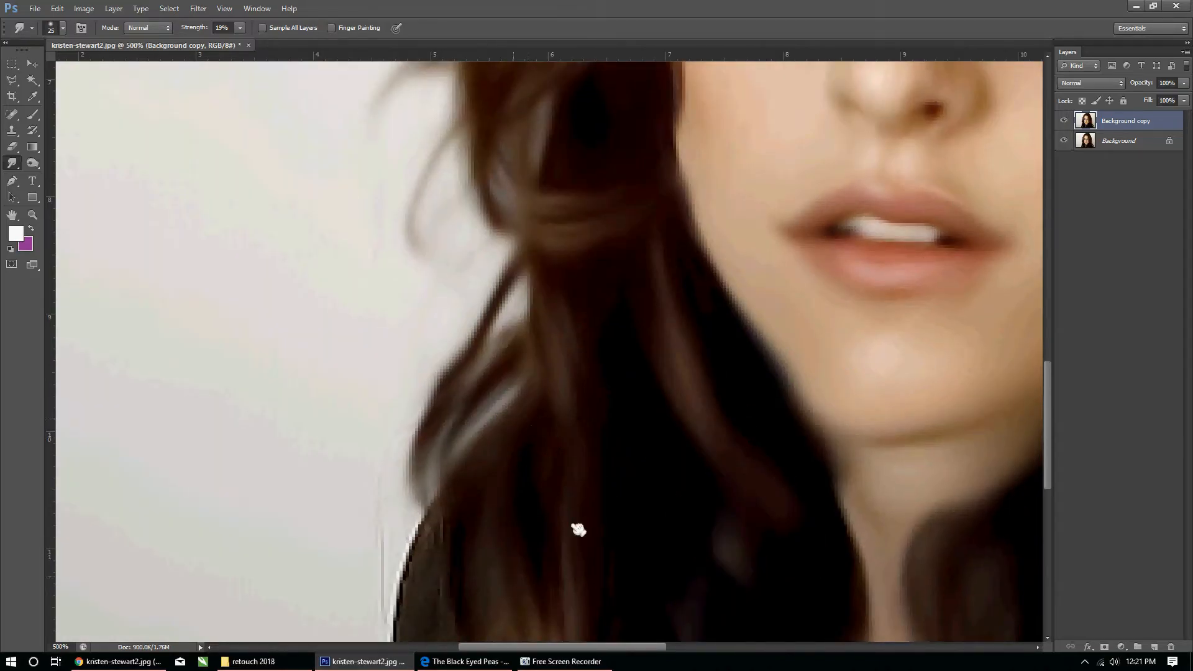
left_click_drag(578, 527, 556, 339)
mouse_move(405, 352)
left_mouse_down()
mouse_move(377, 507)
mouse_move(400, 368)
mouse_move(394, 443)
mouse_move(409, 562)
left_mouse_up()
mouse_move(474, 378)
left_mouse_down()
mouse_move(486, 390)
mouse_move(506, 560)
mouse_move(546, 493)
left_mouse_up()
mouse_move(354, 386)
left_mouse_down()
mouse_move(418, 207)
mouse_move(394, 267)
mouse_move(490, 118)
mouse_move(472, 394)
left_mouse_up()
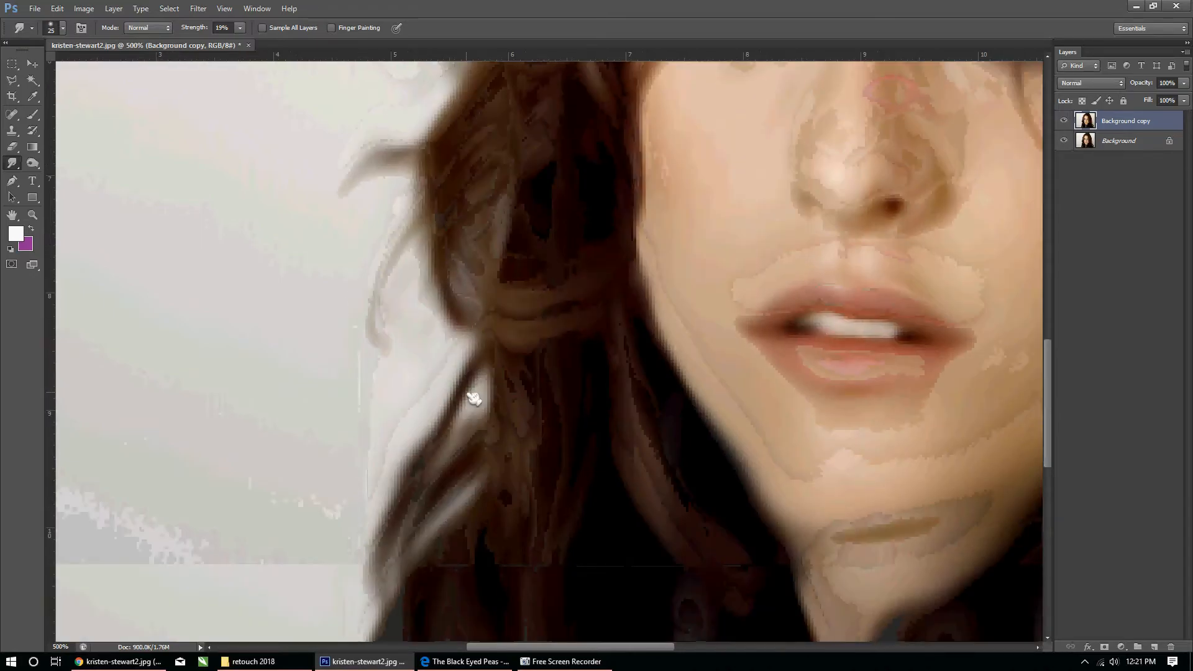
left_click_drag(467, 267, 415, 264)
left_click_drag(518, 460, 418, 259)
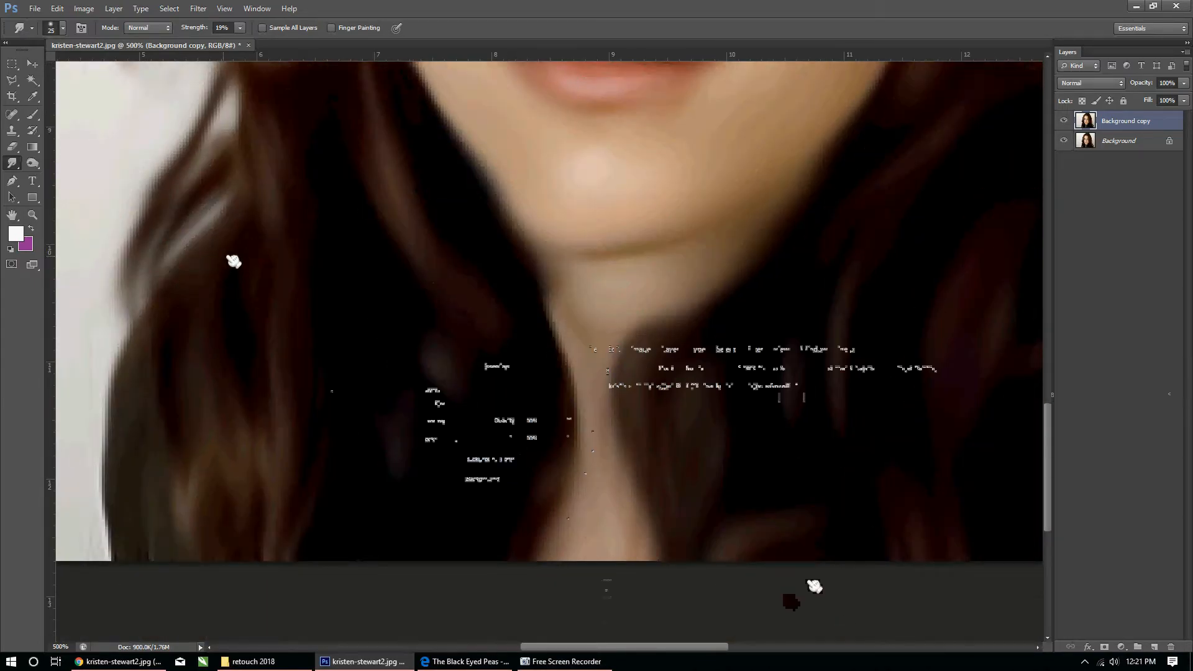
Soften the pale patches and neck edge of the dark hair on the portrait's left, plus the shoulder at the lower right of the photo
mouse_move(331, 578)
left_mouse_down()
mouse_move(434, 425)
mouse_move(483, 306)
left_mouse_up()
left_click_drag(362, 508, 469, 371)
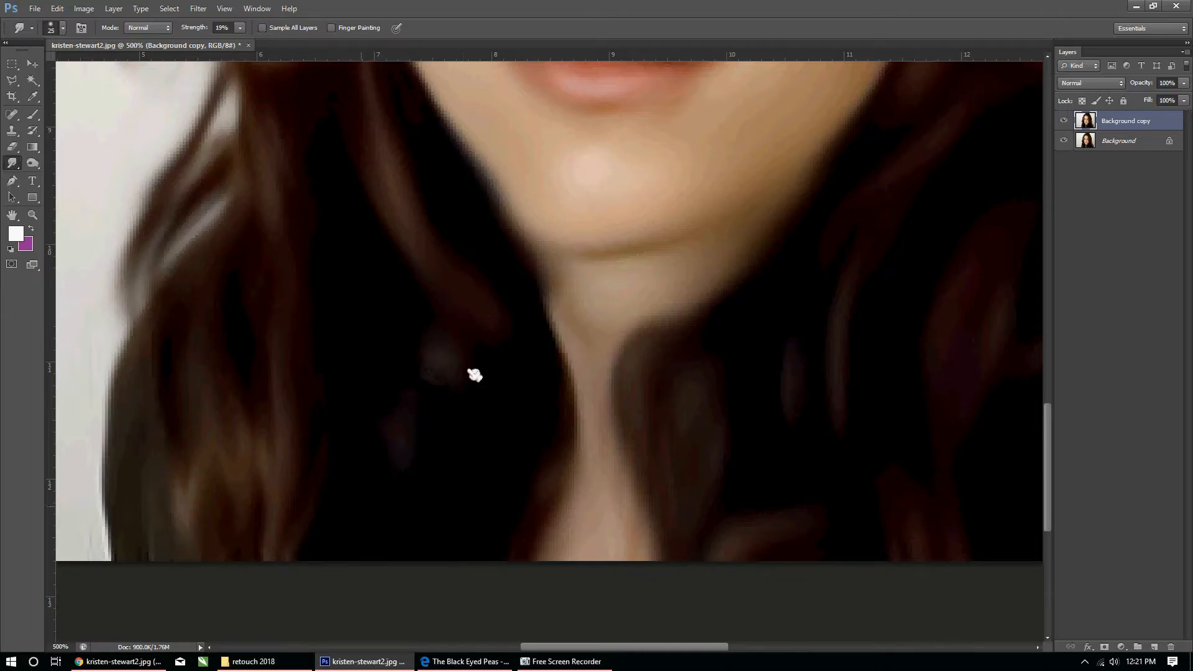
left_click_drag(559, 414, 542, 380)
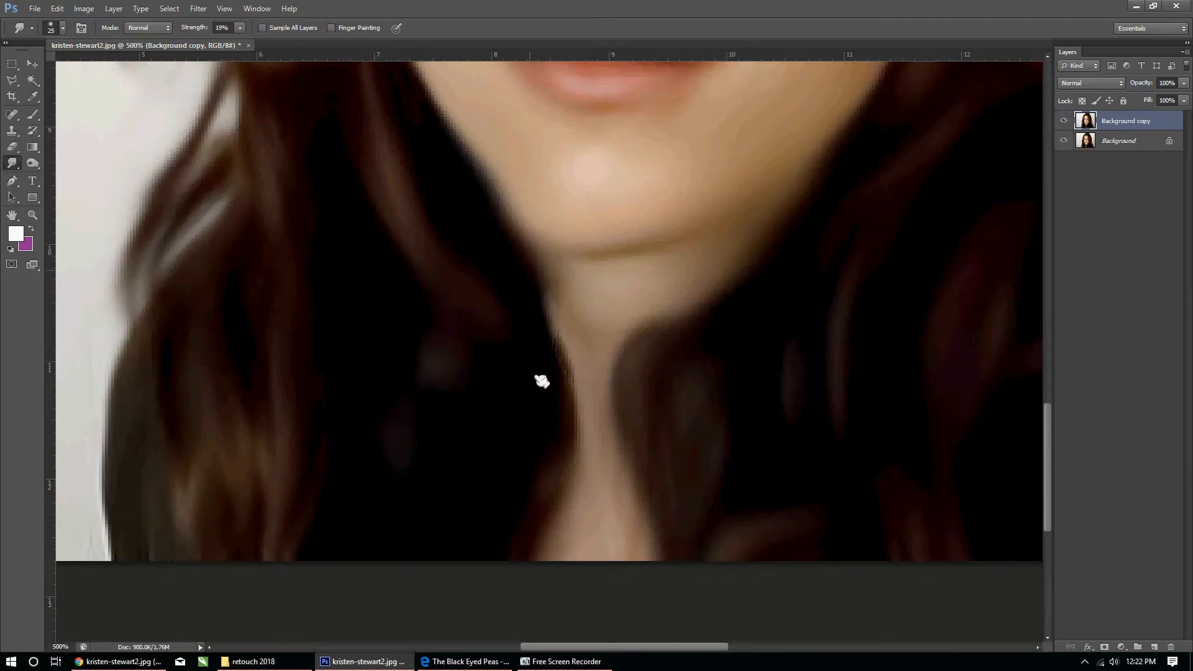
left_click_drag(575, 441, 579, 396)
scroll(688, 491, "right", 10)
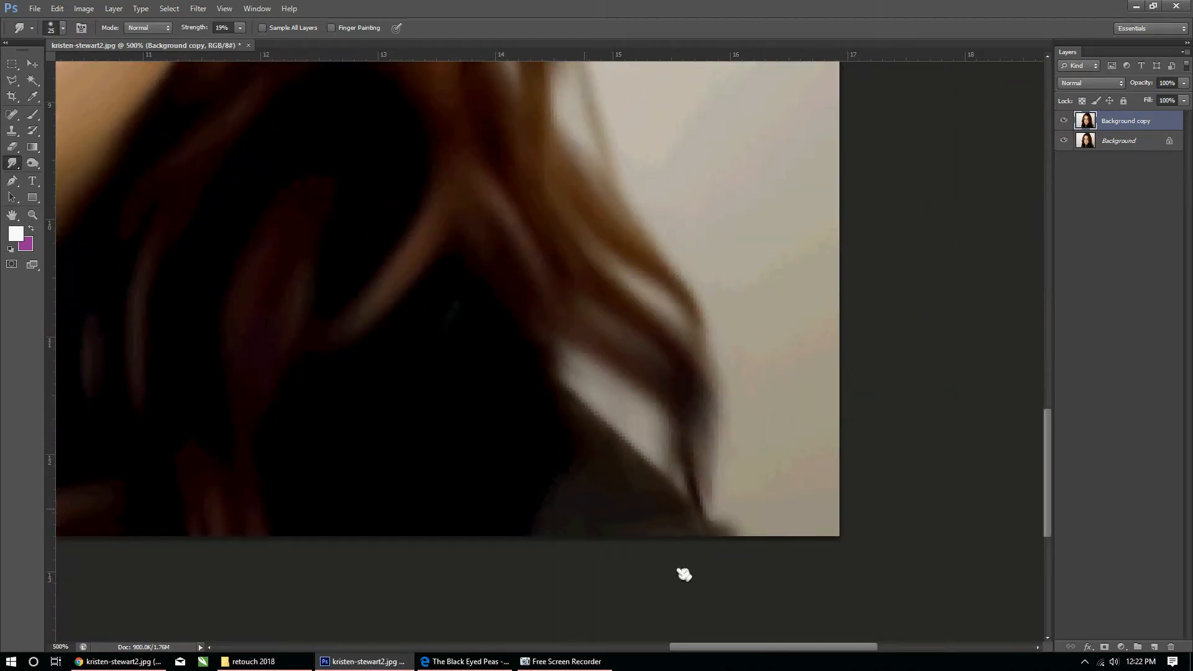
mouse_move(595, 485)
left_mouse_down()
mouse_move(756, 560)
mouse_move(646, 435)
mouse_move(780, 532)
mouse_move(689, 309)
mouse_move(793, 461)
left_mouse_up()
Compare the whole smudged portrait with the original by hiding and showing the Background copy layer
key("ctrl+minus")
key("ctrl+minus")
key("ctrl+minus")
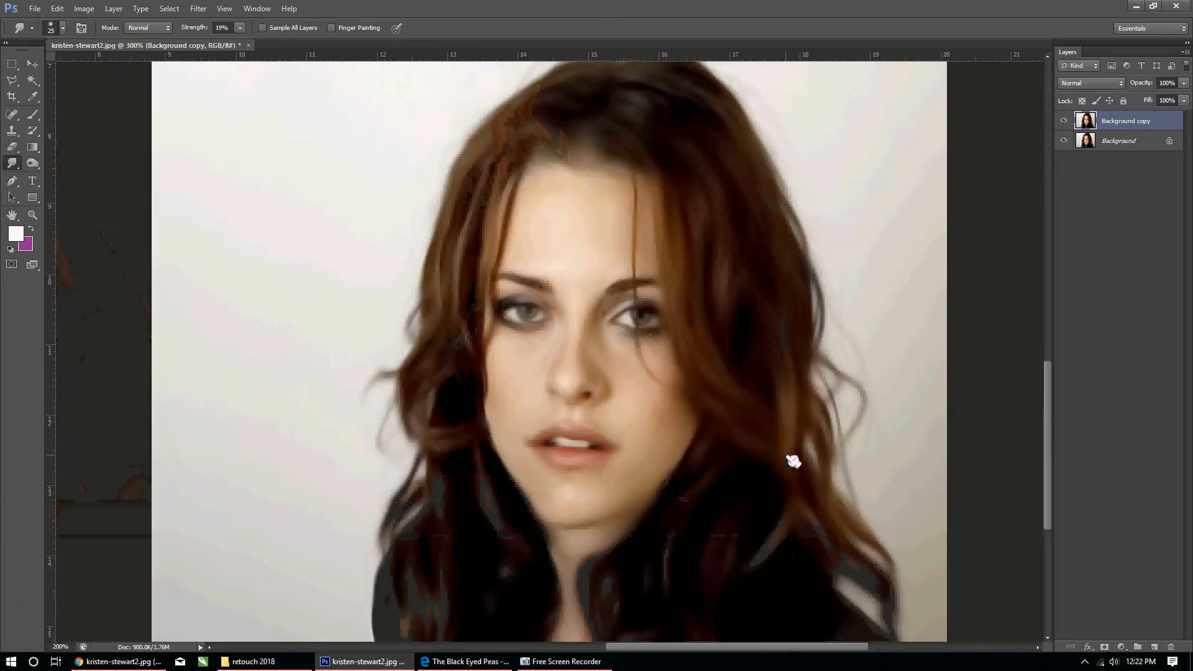
key("ctrl+plus")
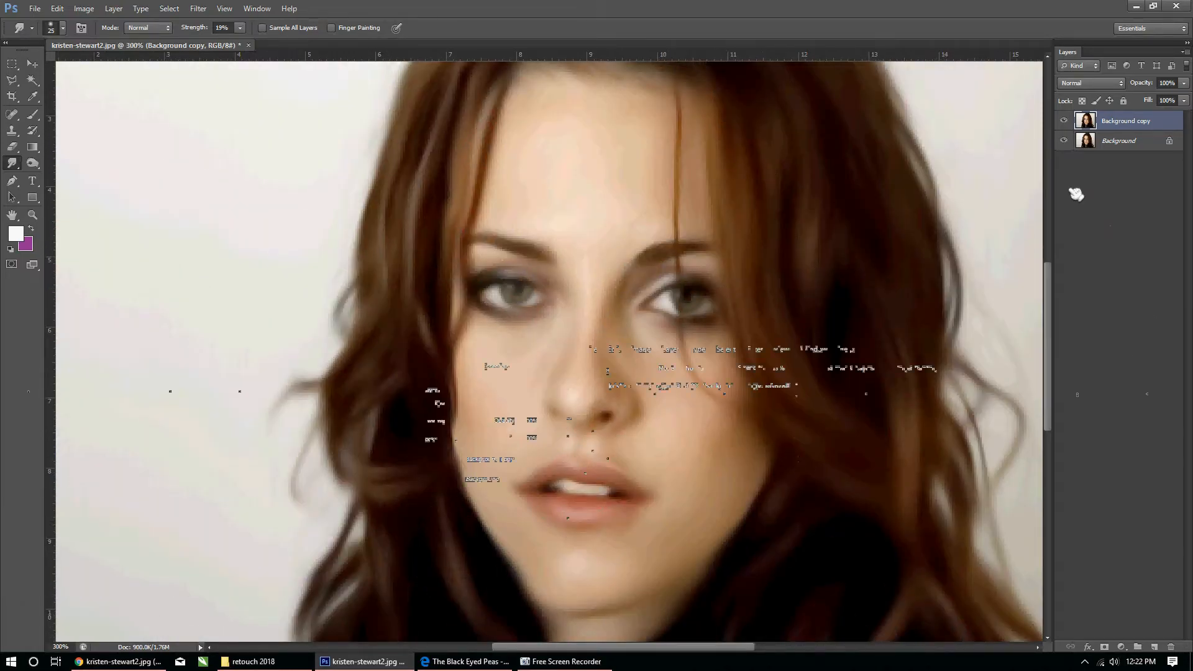
left_click(1064, 121)
left_click(1064, 120)
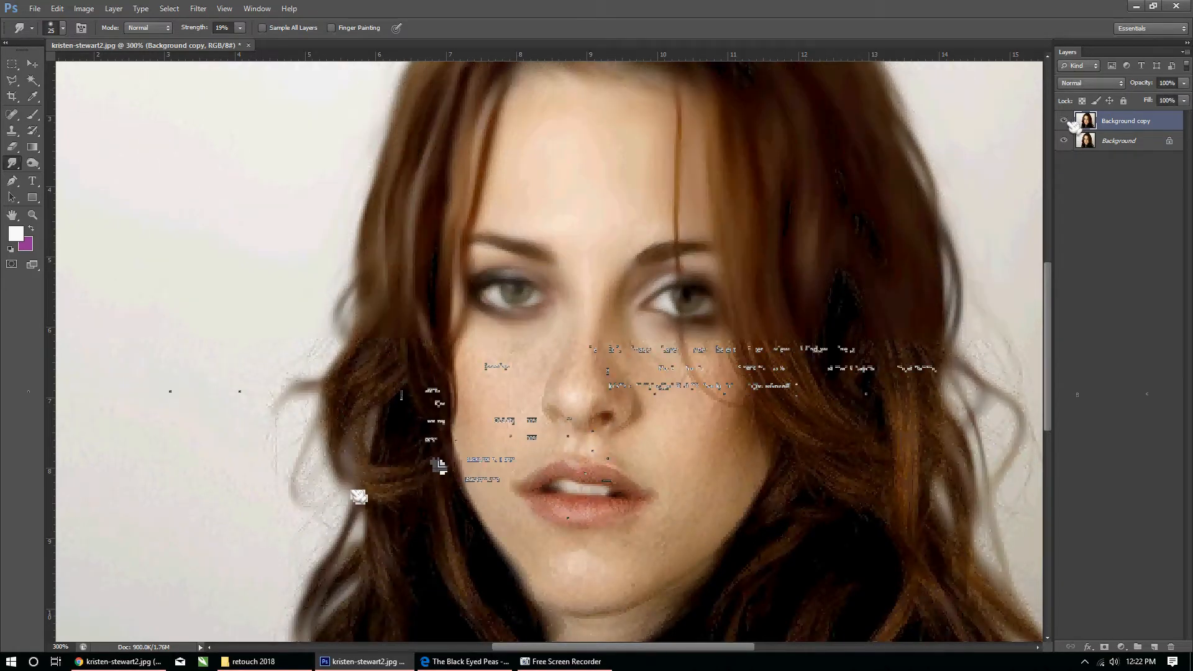
Choose the 59 px spatter brush tip for the Smudge tool
left_click_drag(858, 256, 695, 390)
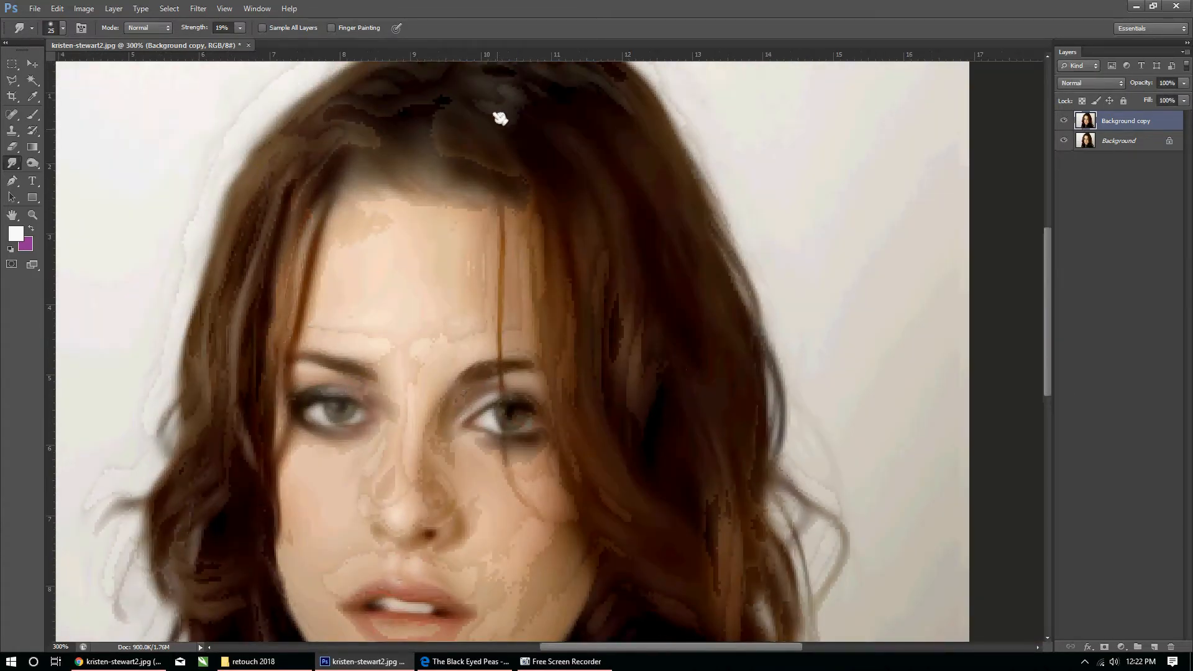
right_click(714, 283)
left_click(613, 244)
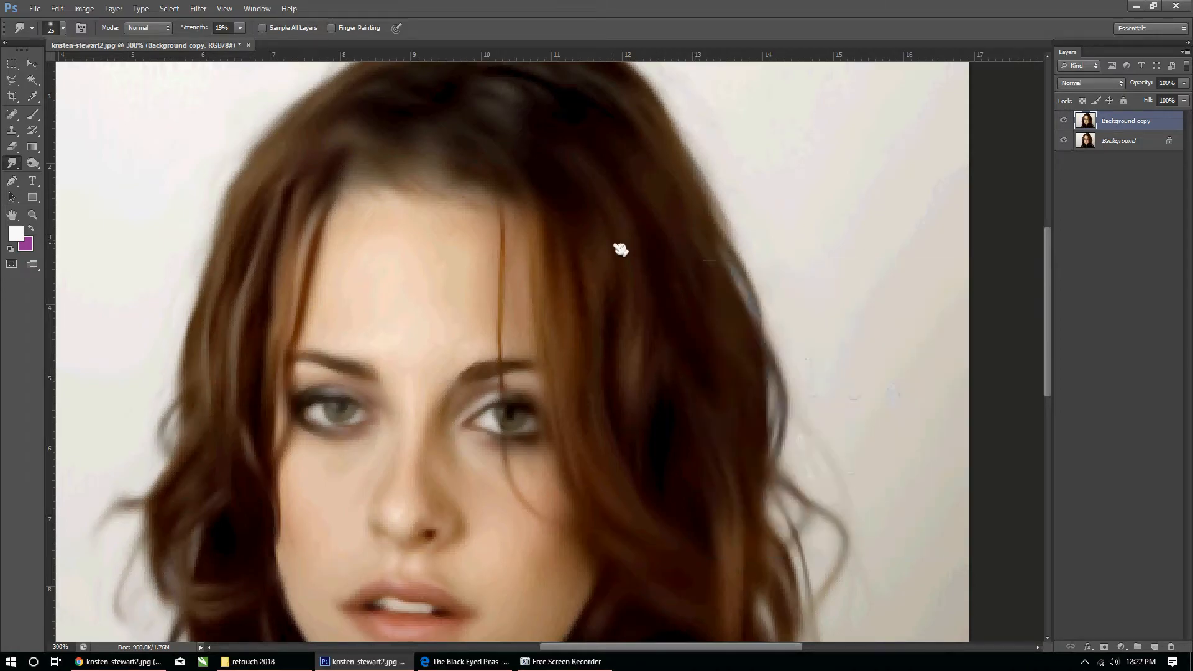
right_click(656, 280)
scroll(801, 472, "down", 3)
left_click(811, 543)
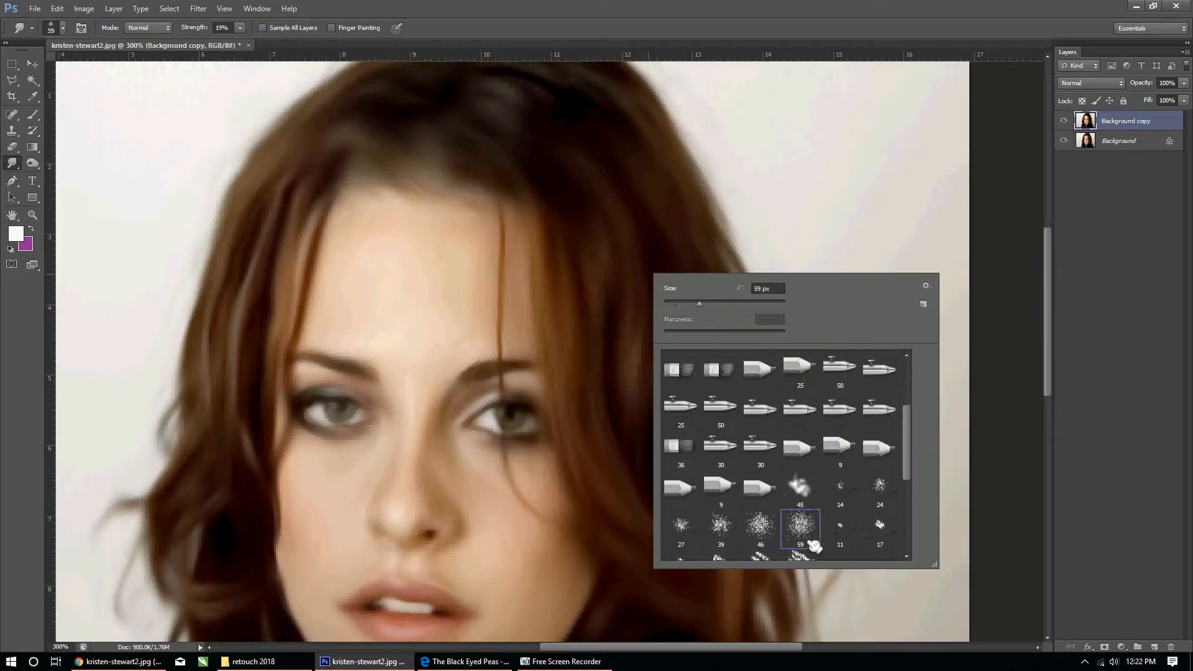
left_click(810, 540)
Feather the outer hair edge on the portrait's right outward into wispy strands, from the crown down to the shoulder
left_click_drag(785, 265, 853, 359)
left_click_drag(643, 143, 878, 246)
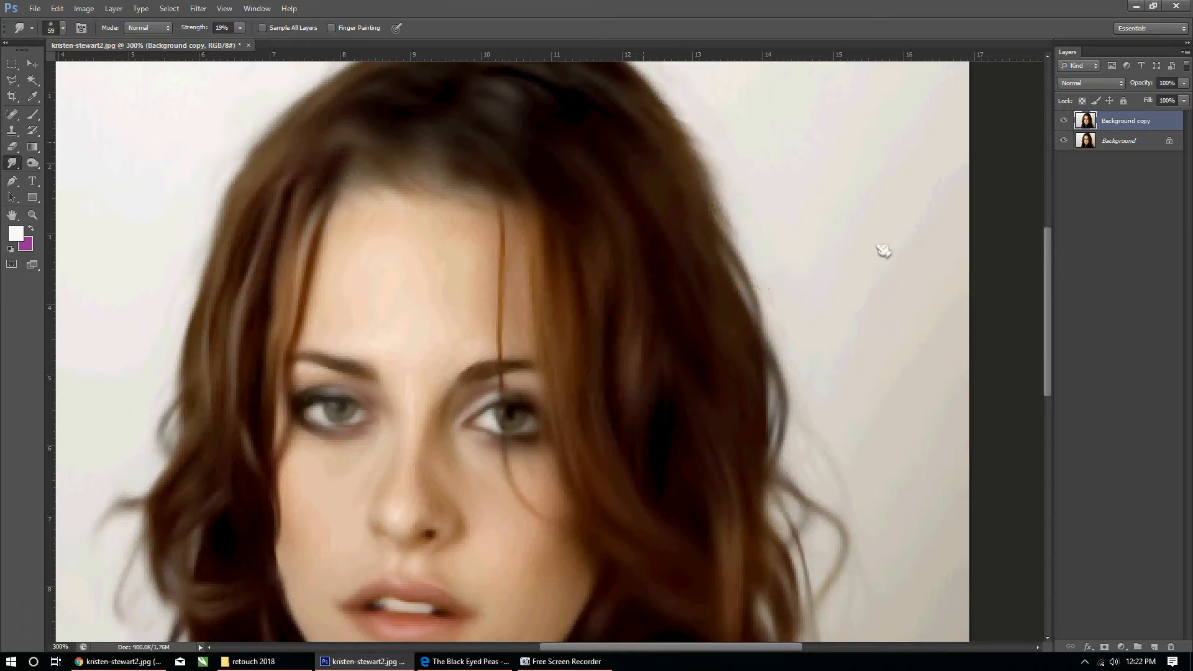
left_click_drag(691, 183, 899, 367)
left_click_drag(798, 341, 853, 501)
mouse_move(785, 333)
left_mouse_down()
mouse_move(758, 205)
mouse_move(754, 259)
mouse_move(799, 323)
mouse_move(807, 397)
mouse_move(765, 439)
left_mouse_up()
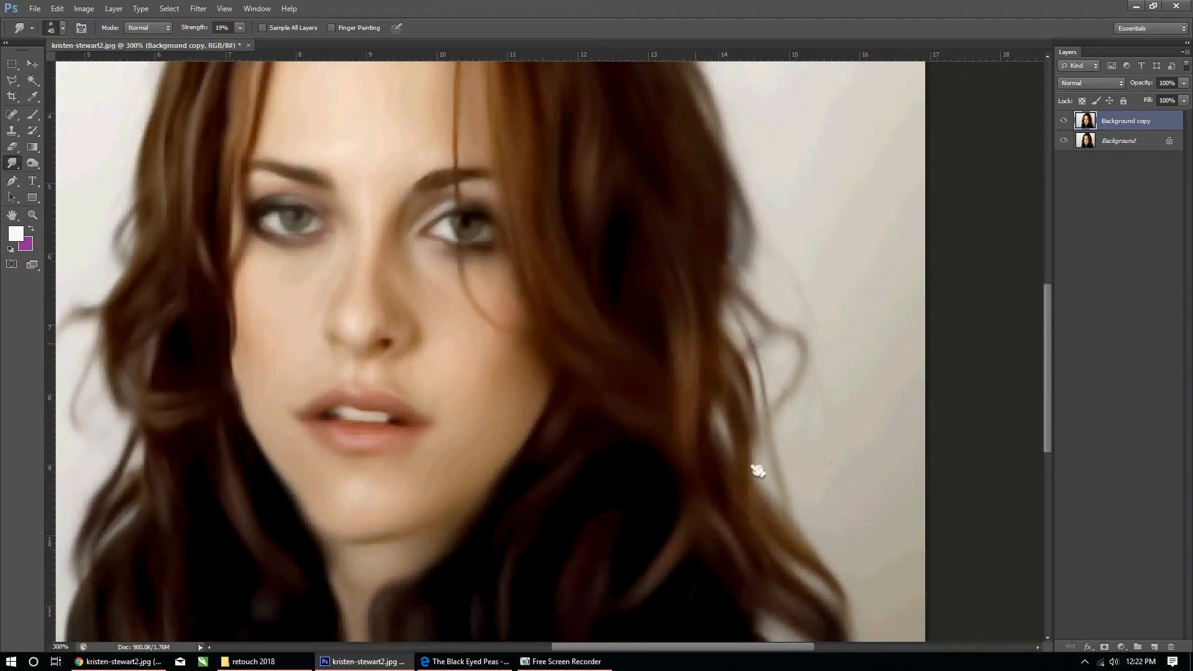
left_click_drag(855, 527, 718, 262)
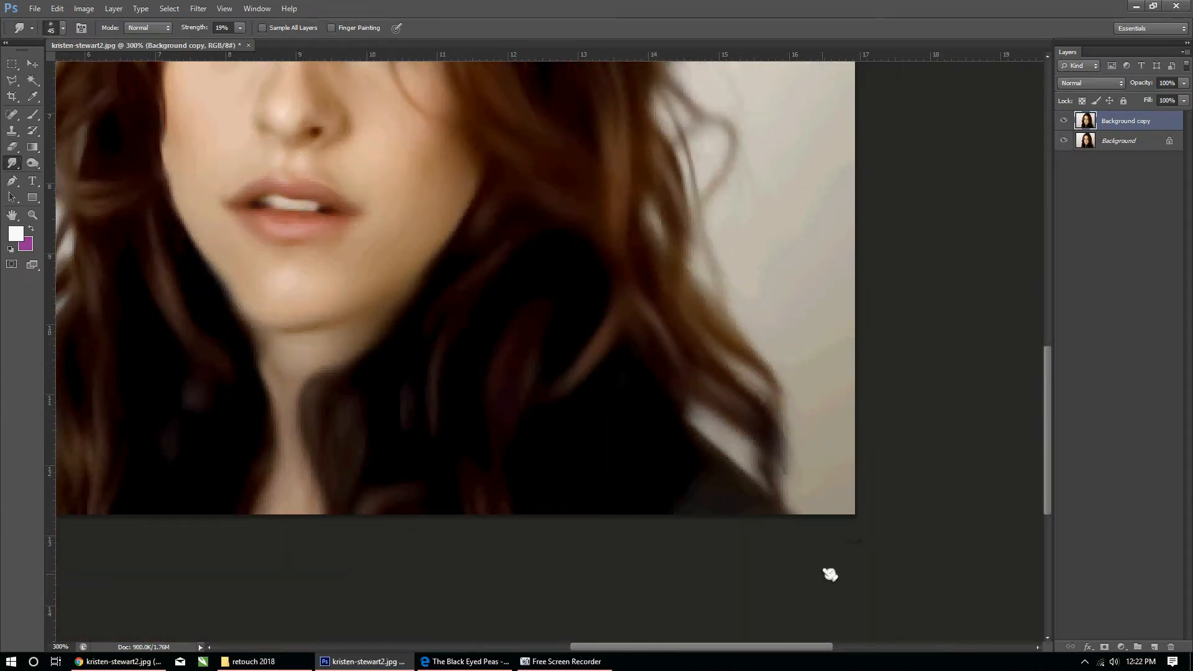
left_click_drag(609, 328, 759, 613)
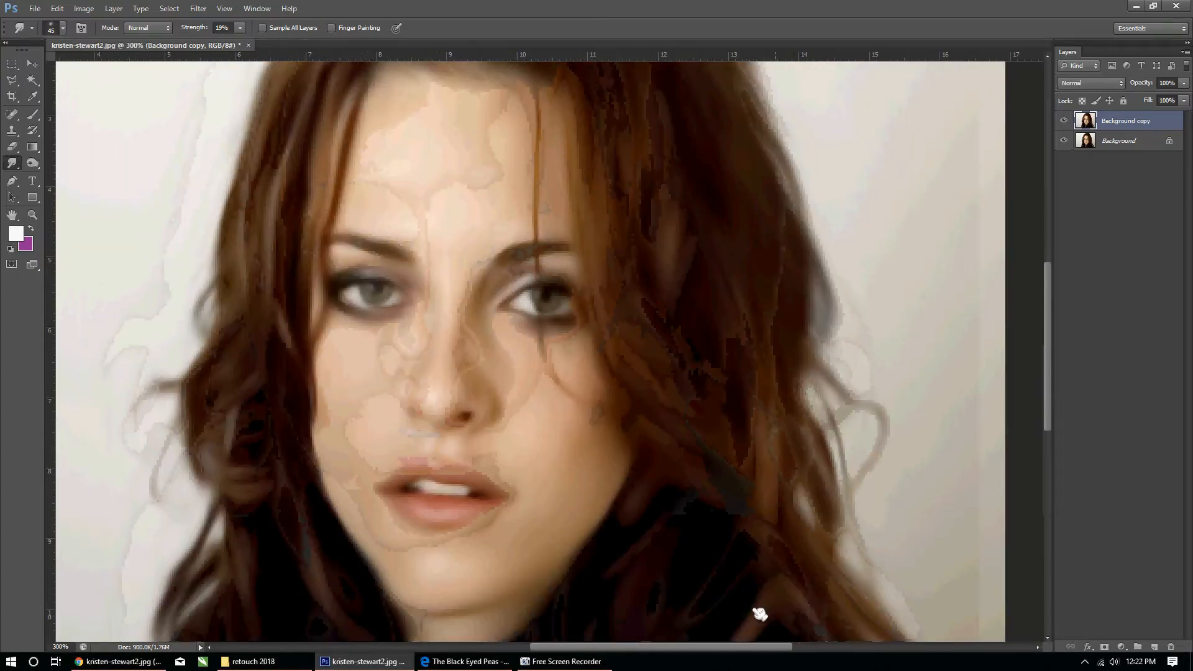
Switch the Smudge tool to another 45 px brush tip and soften the hairline above the forehead
left_click_drag(620, 258, 646, 325)
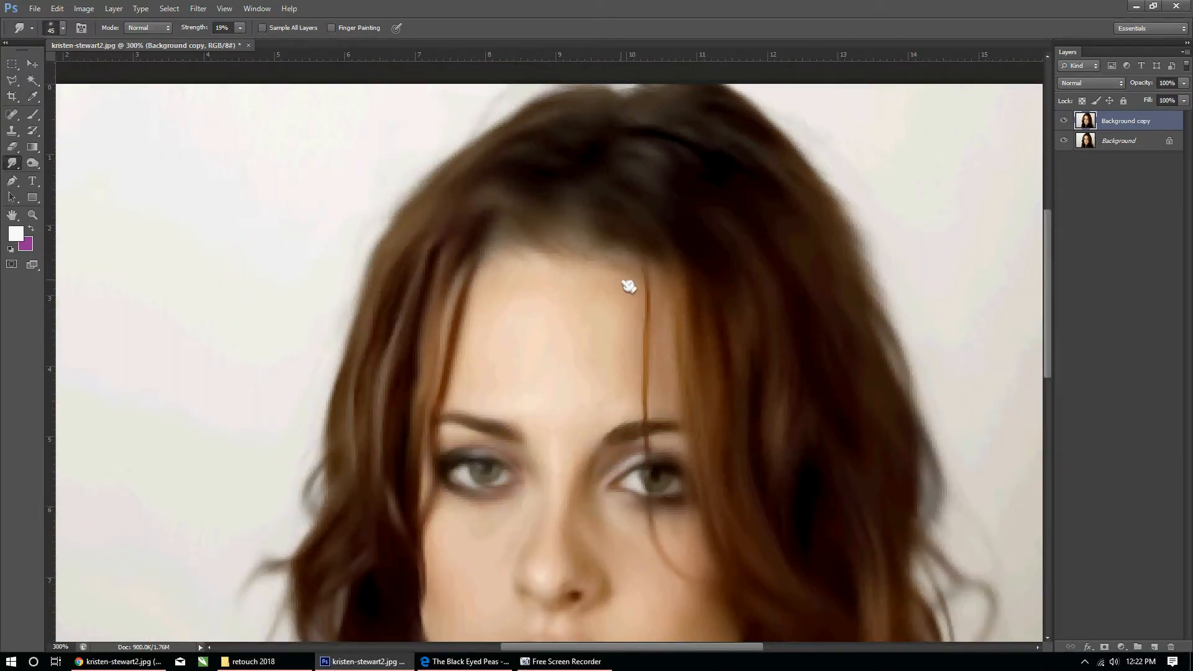
key("ctrl+plus")
right_click(621, 284)
scroll(816, 475, "up", 1)
left_click(765, 553)
key("Return")
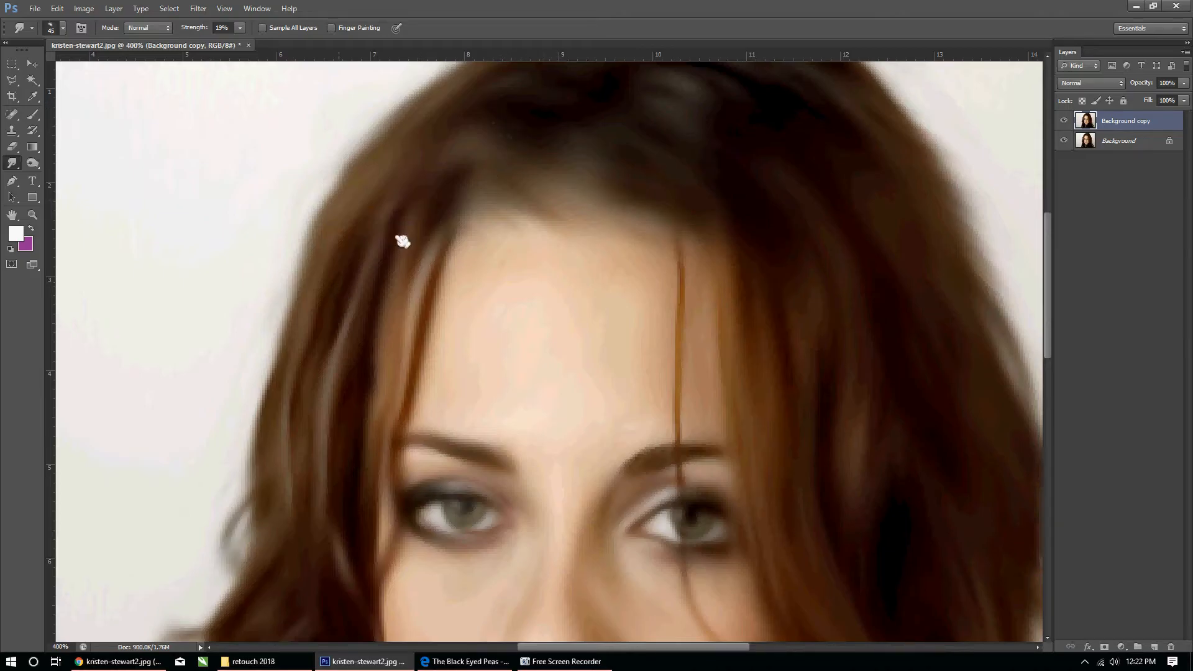
Return to the 59 px spatter brush and feather the outer edge of the crown on the portrait's left
right_click(441, 166)
scroll(599, 426, "down", 1)
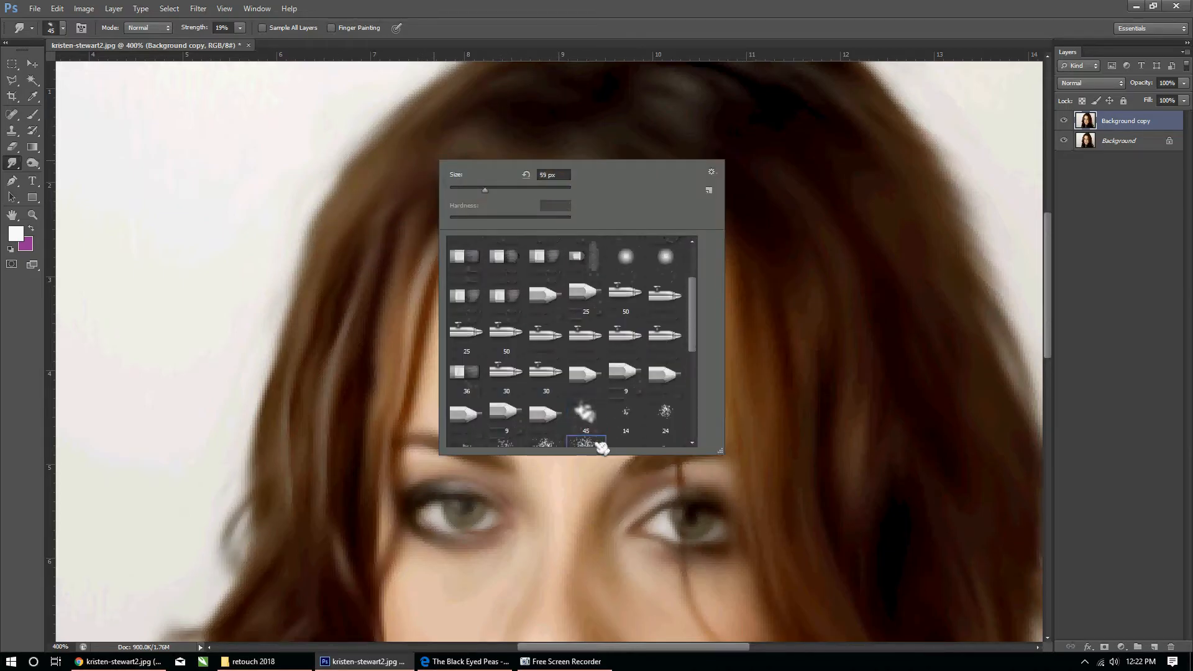
double_click(593, 429)
scroll(415, 310, "up", 3)
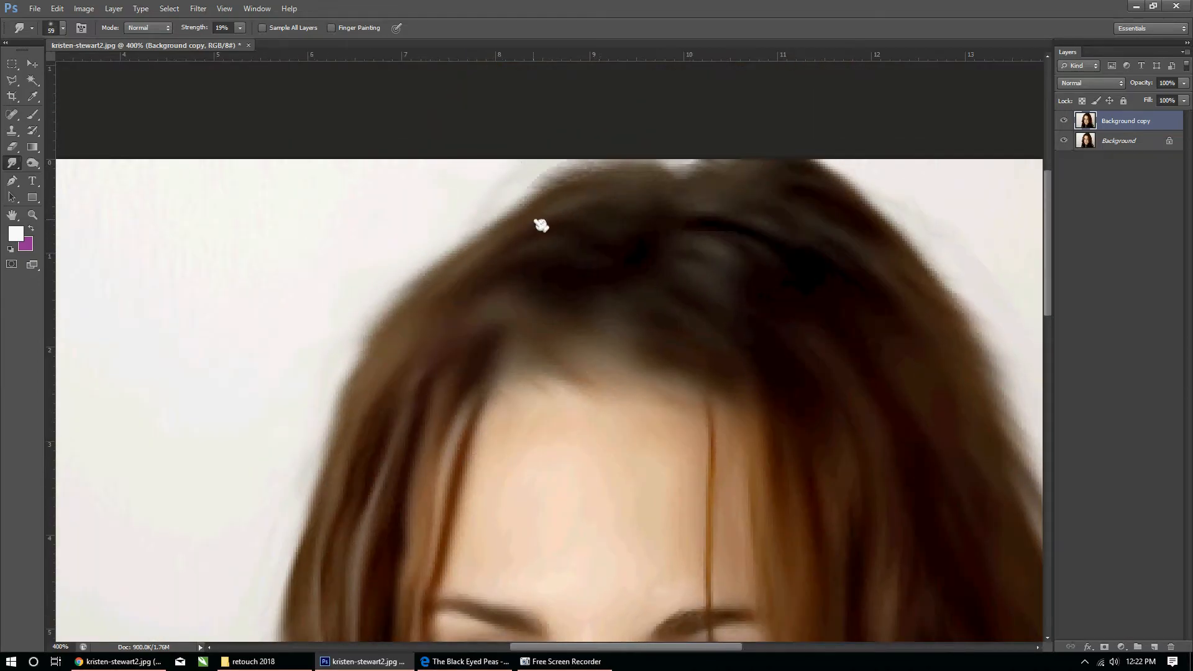
left_click_drag(322, 426, 369, 338)
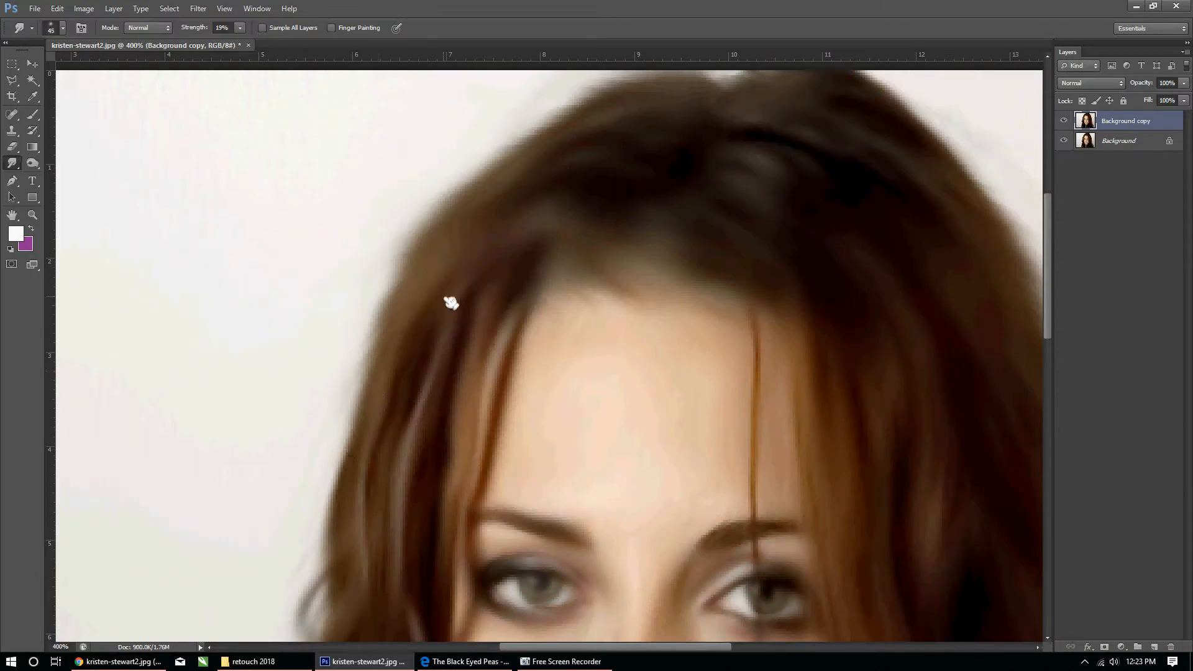
Pull fine wisps outward from the side hair at eye level on the portrait's left with the 45 px brush
left_click_drag(250, 567, 284, 362)
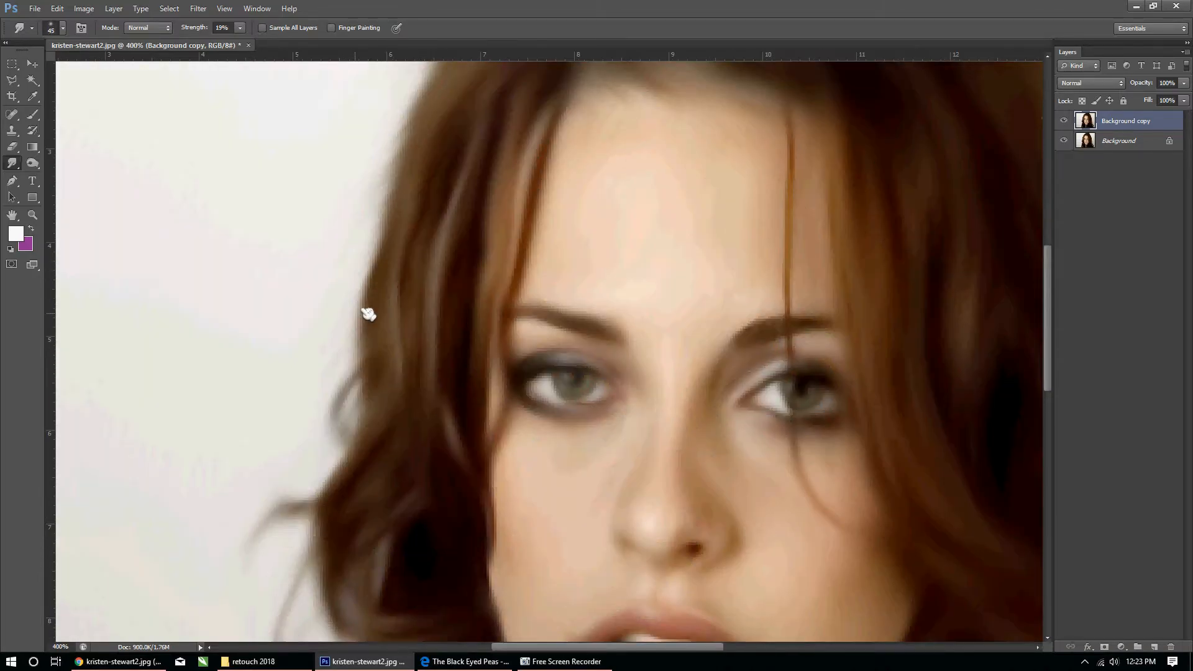
left_click_drag(362, 310, 223, 486)
left_click_drag(372, 340, 304, 405)
mouse_move(346, 438)
left_mouse_down()
mouse_move(290, 481)
mouse_move(221, 577)
left_mouse_up()
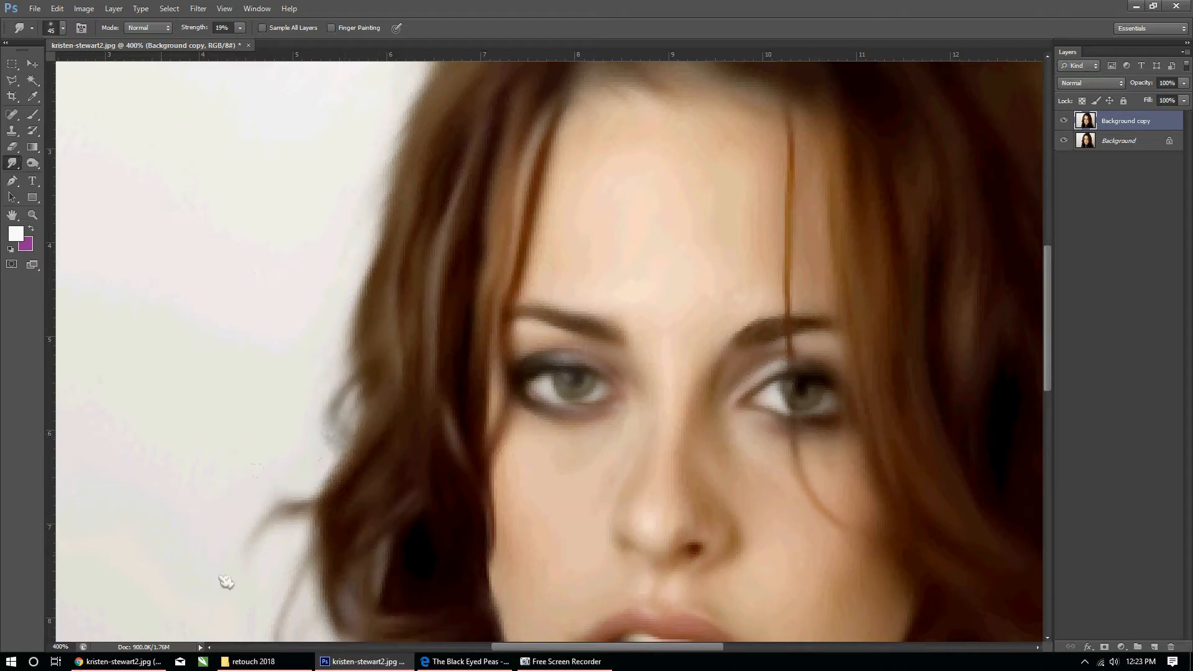
left_click_drag(428, 444, 445, 293)
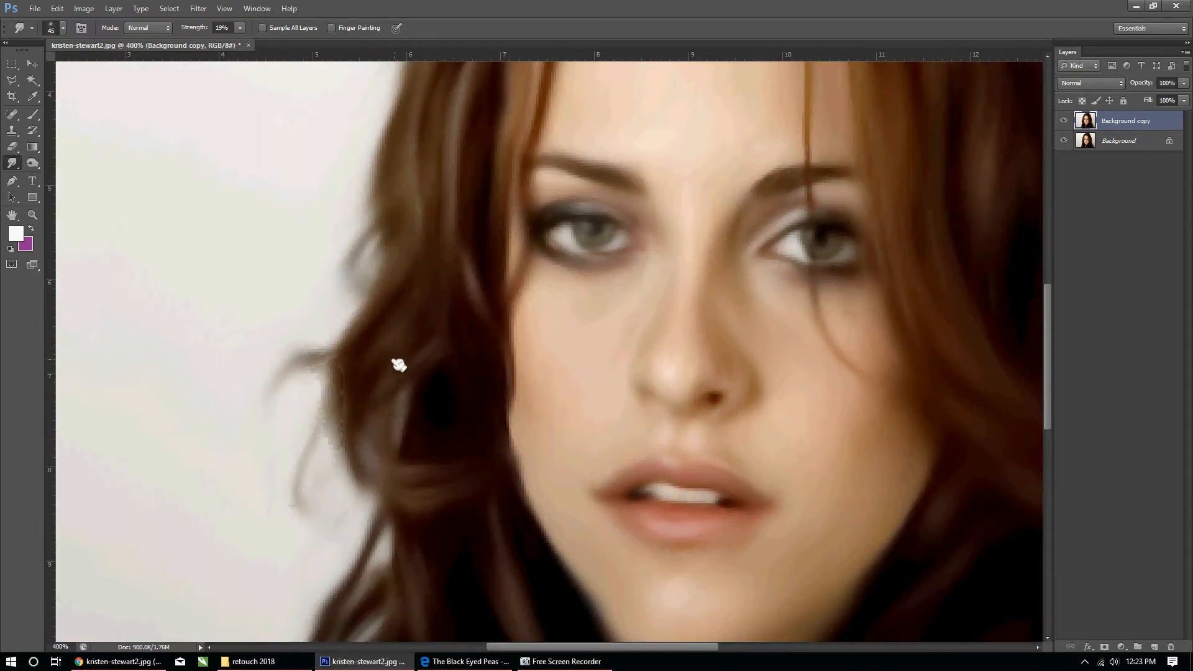
Pull another wisp outward from the lower side curl on the portrait's left, and blend the inner hair edge along the cheek with a soft 25 px brush
left_click_drag(403, 374, 305, 449)
left_click_drag(413, 425, 402, 319)
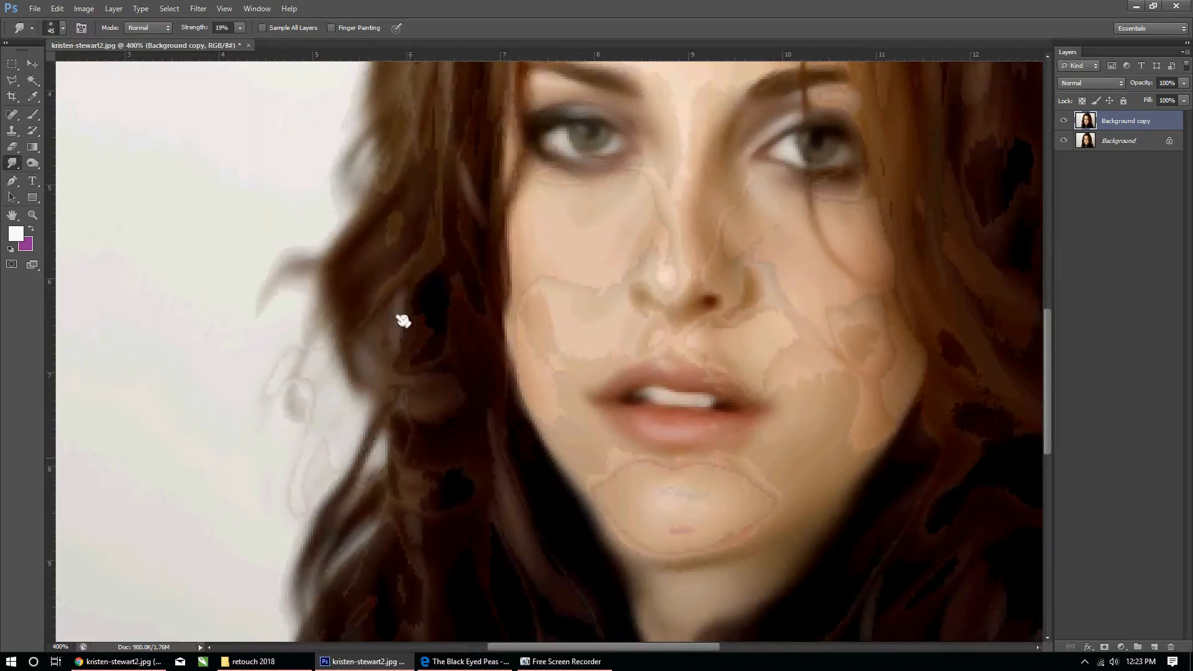
right_click(495, 276)
scroll(683, 381, "up", 3)
double_click(682, 379)
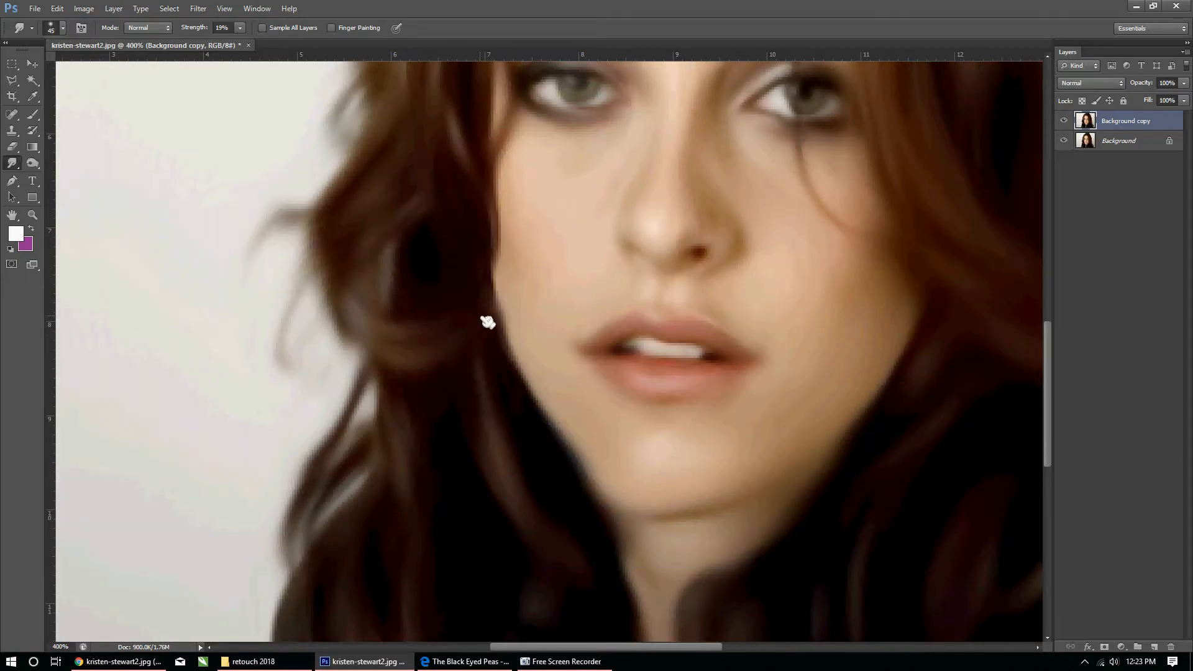
key("bracketleft")
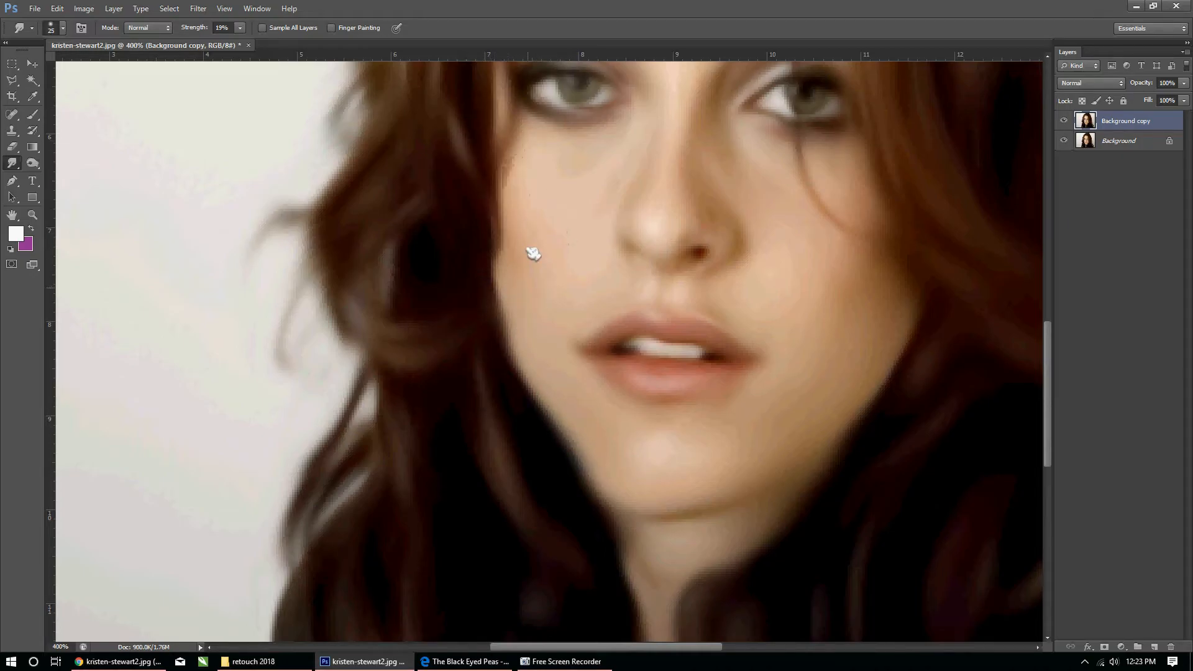
scroll(531, 348, "up", 3)
left_click_drag(523, 357, 653, 247)
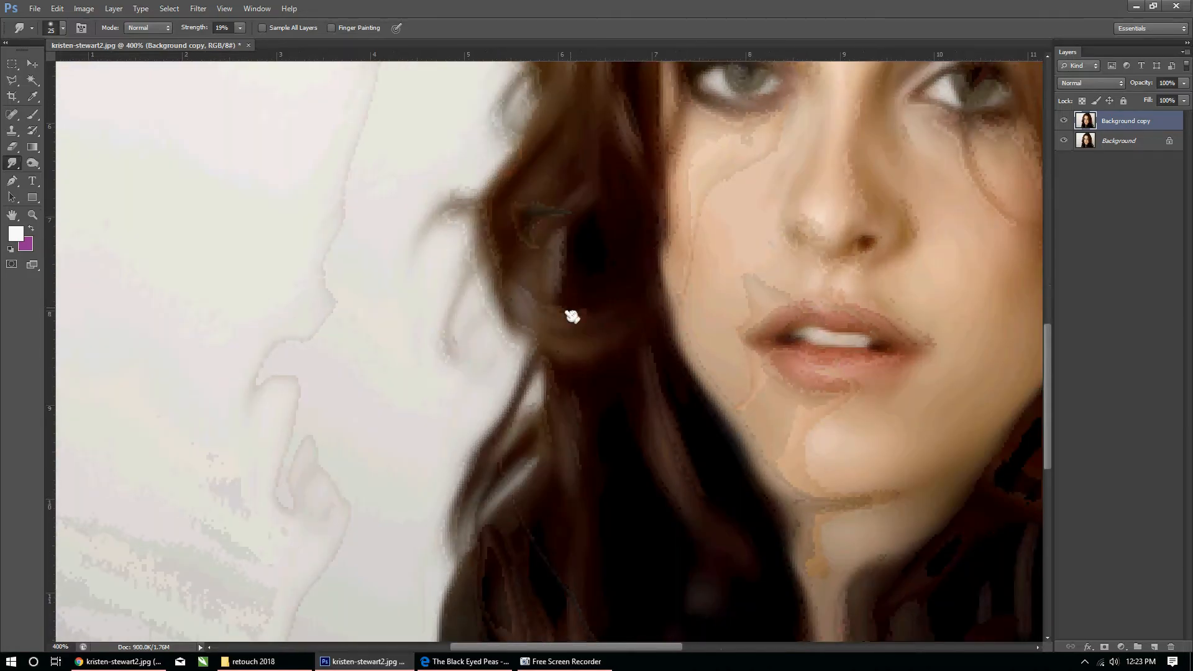
Feather the outer edge of the lower hair on the portrait's left with the 59 px spatter brush, reducing it to 30 px for finer strands
right_click(564, 310)
scroll(709, 492, "down", 1)
scroll(715, 499, "down", 3)
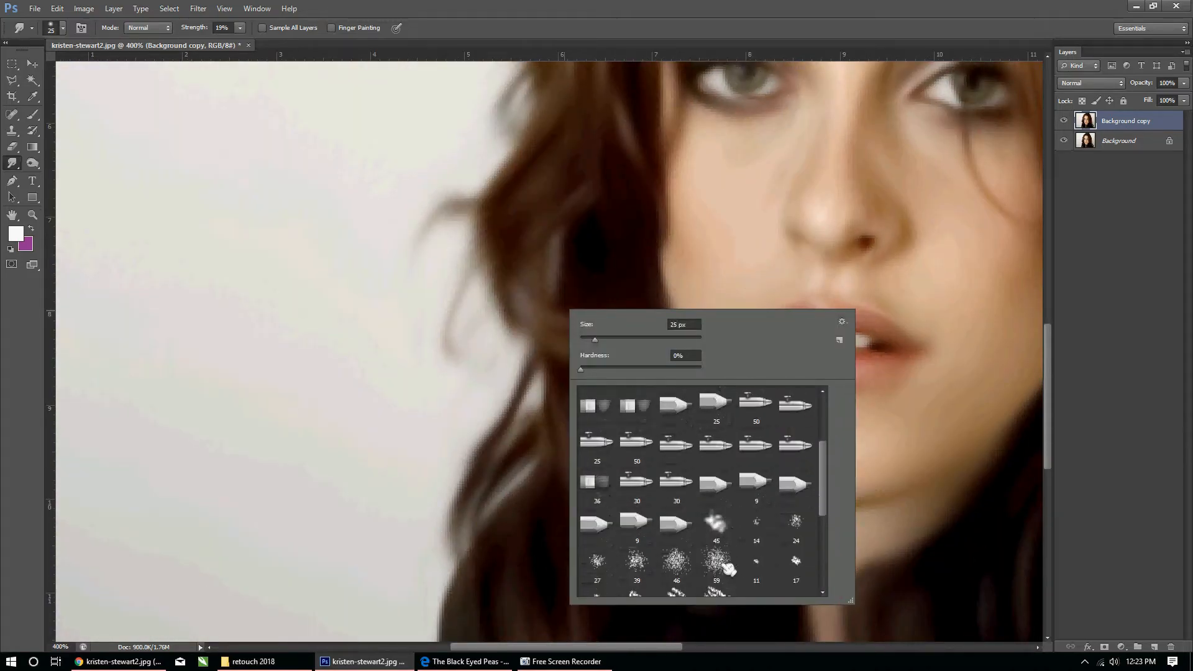
double_click(714, 559)
mouse_move(497, 317)
left_mouse_down()
mouse_move(505, 311)
mouse_move(599, 455)
mouse_move(466, 497)
mouse_move(452, 380)
left_mouse_up()
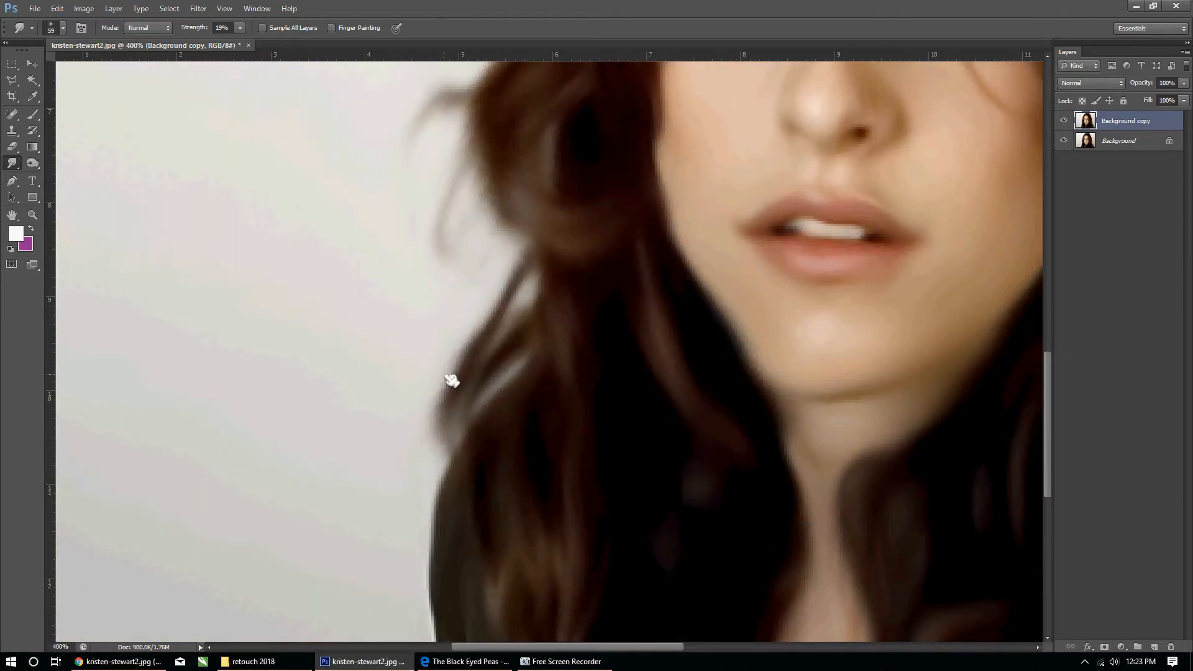
mouse_move(489, 336)
left_mouse_down()
mouse_move(530, 330)
mouse_move(391, 391)
mouse_move(541, 285)
mouse_move(418, 410)
left_mouse_up()
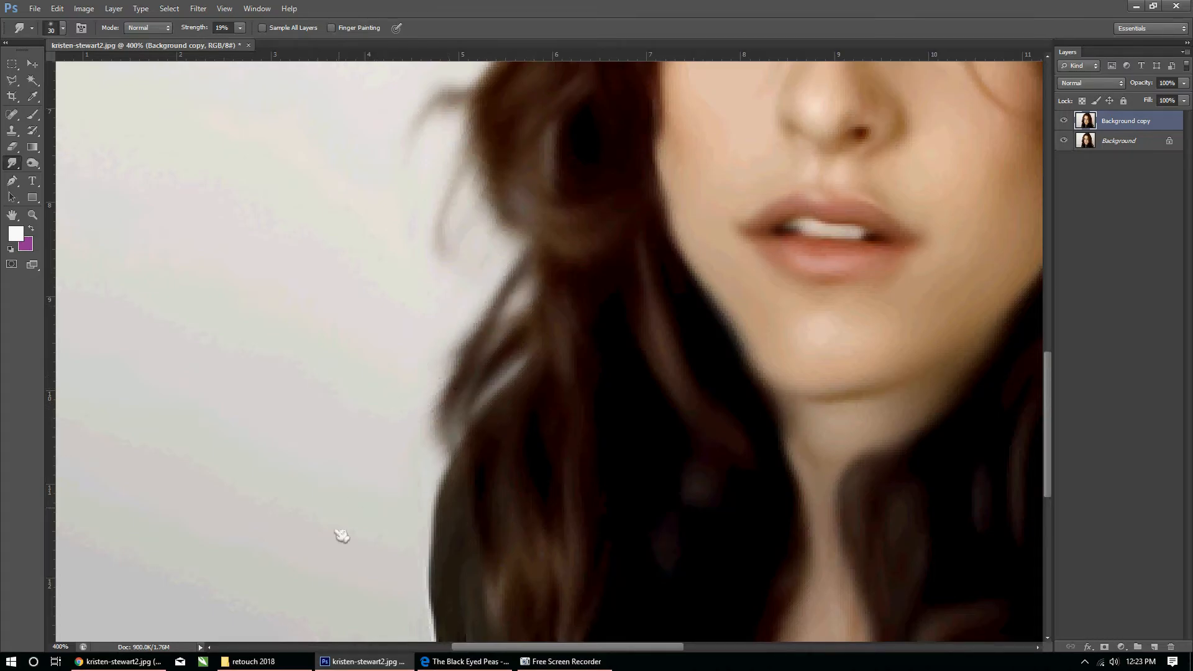
left_click_drag(442, 478, 457, 328)
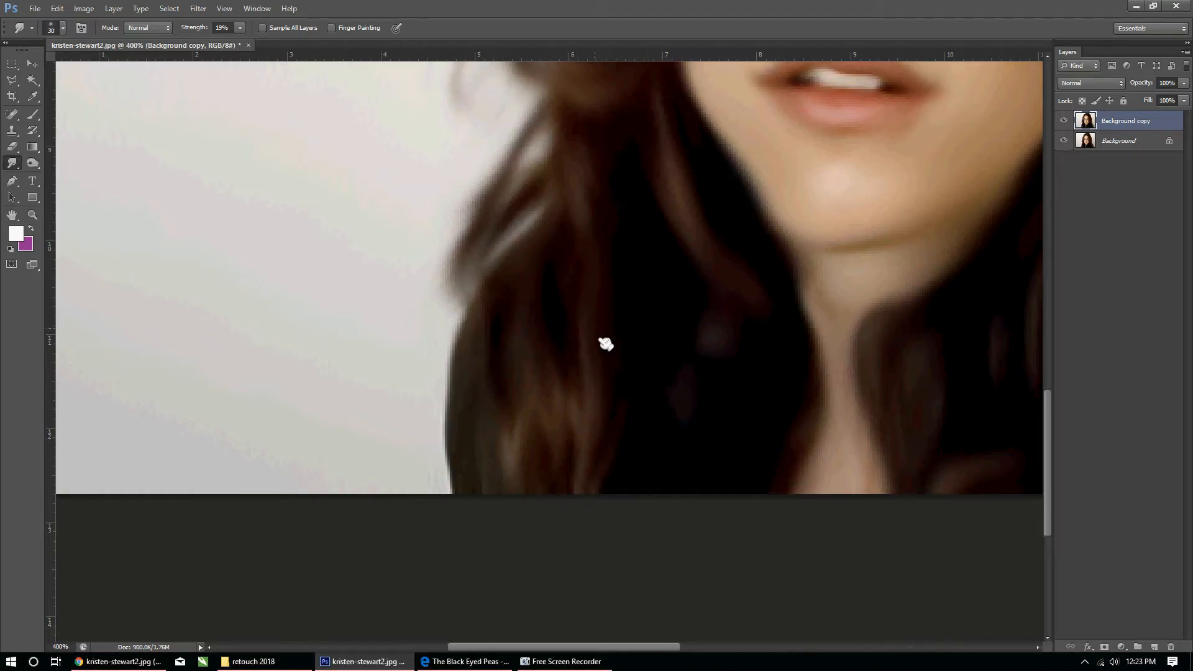
key("ctrl+0")
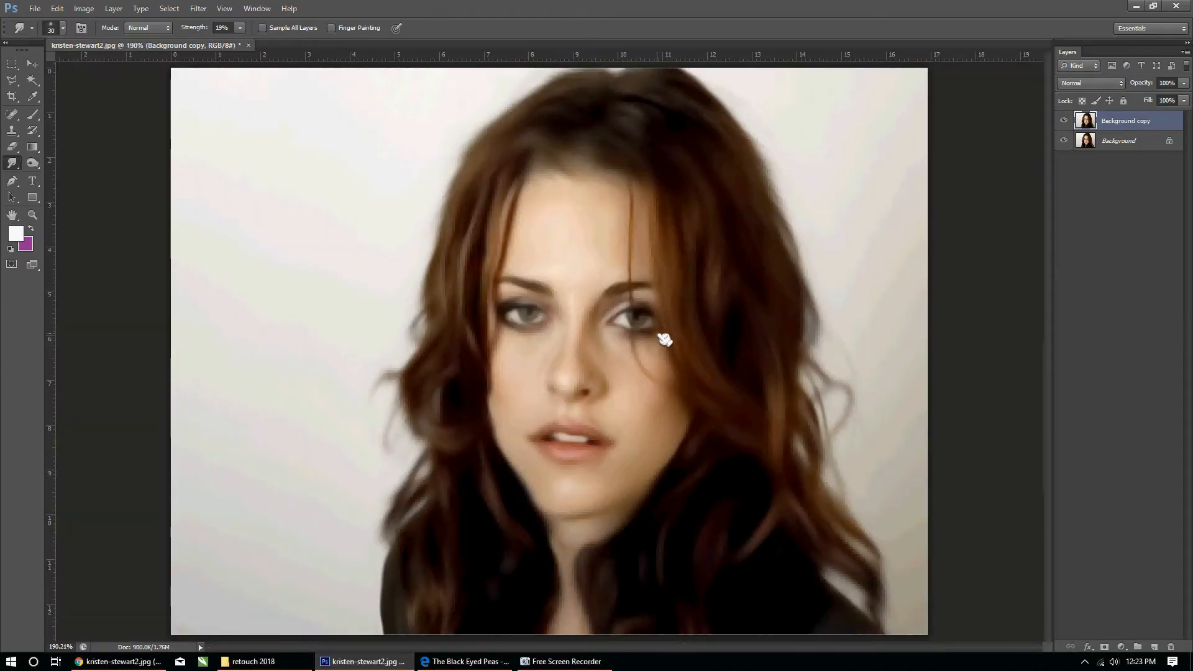
Compare the smudged portrait with the original photo by toggling the visibility of the Background copy layer
key("v")
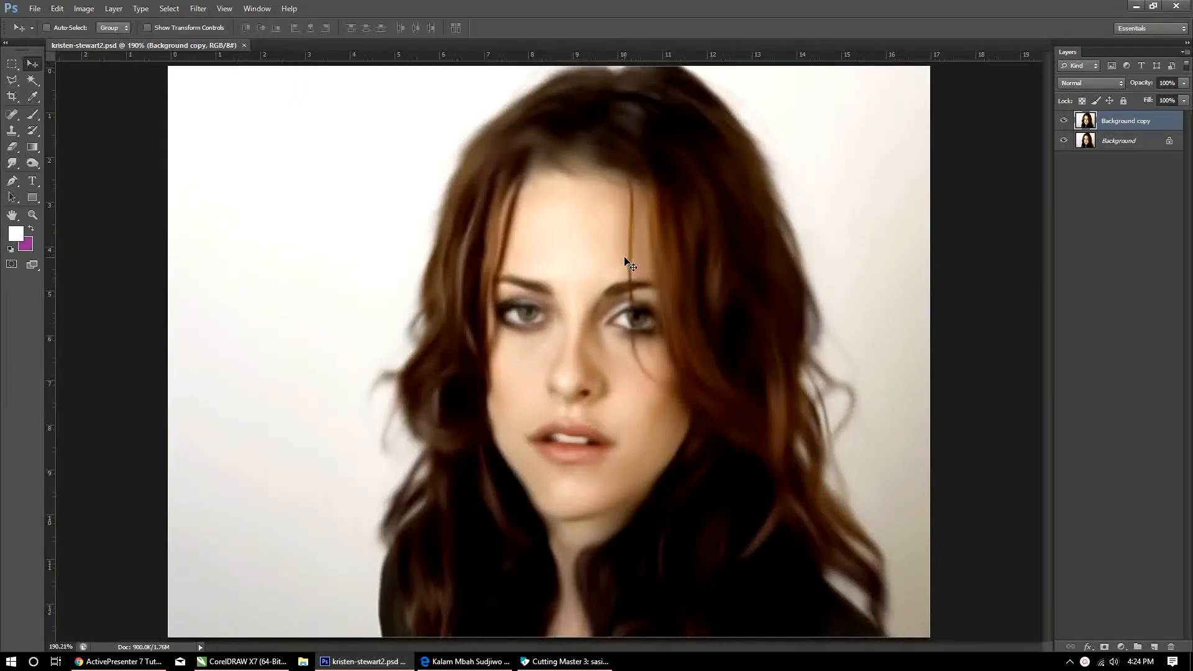
key("ctrl+plus")
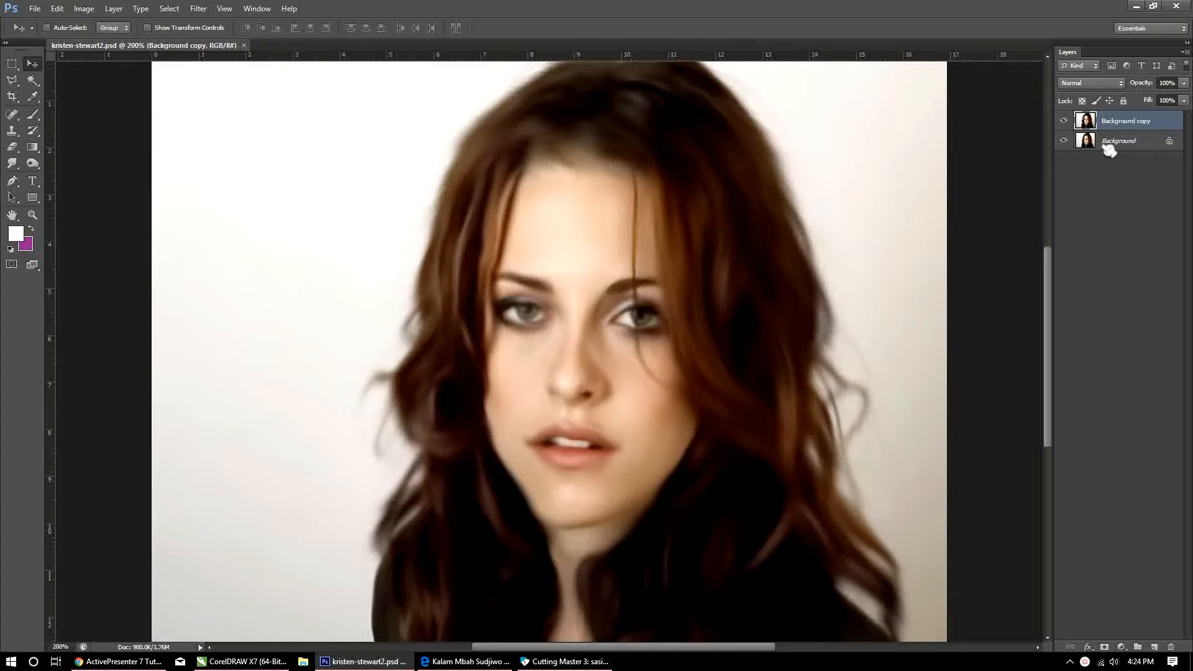
left_click(1064, 121)
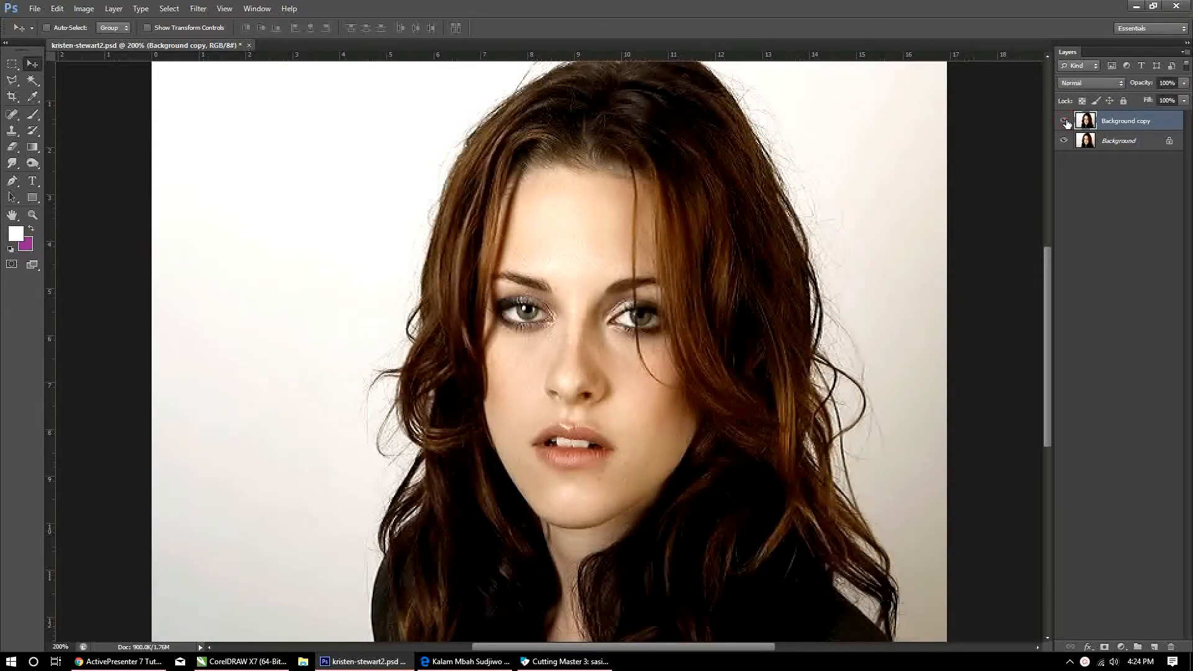
left_click(1064, 121)
left_click(1064, 121)
left_click(1064, 121)
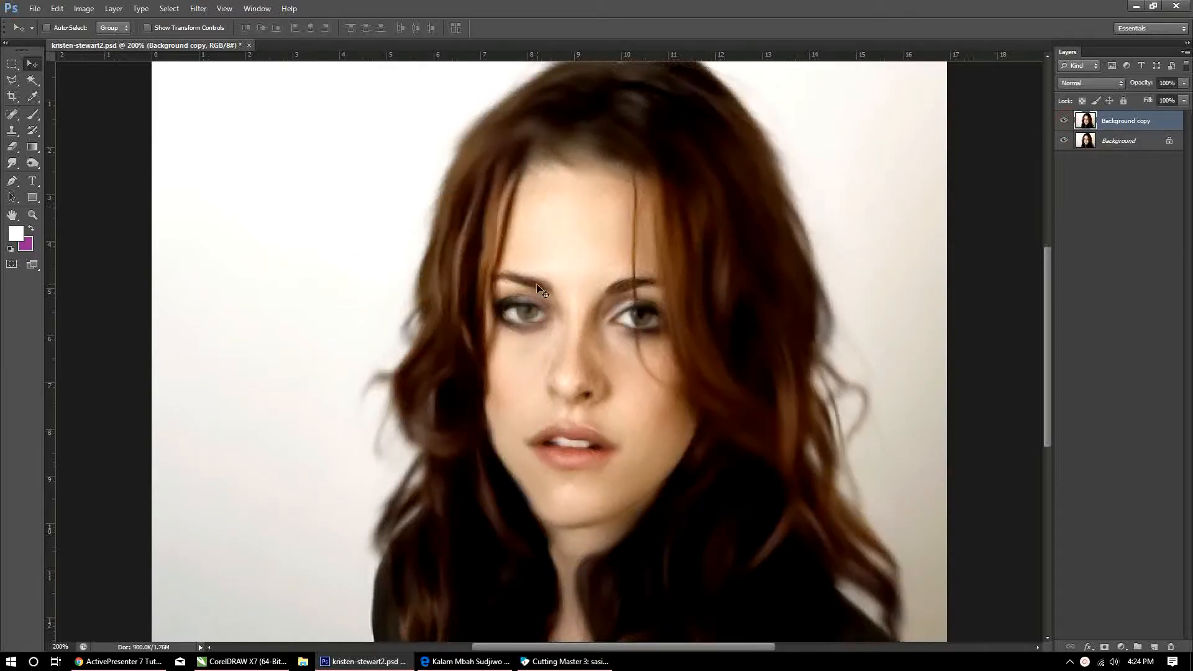
Open the Topaz Adjust 5 filter on the Background copy layer and bring up the HDR Collection presets
left_click(200, 9)
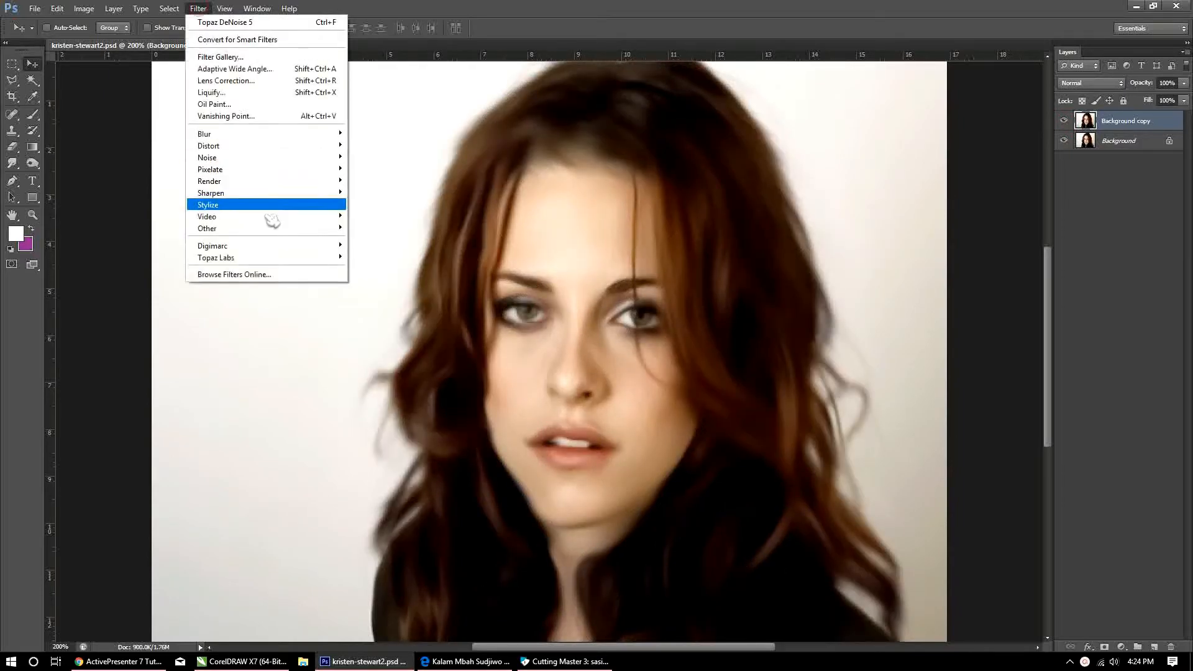
mouse_move(309, 262)
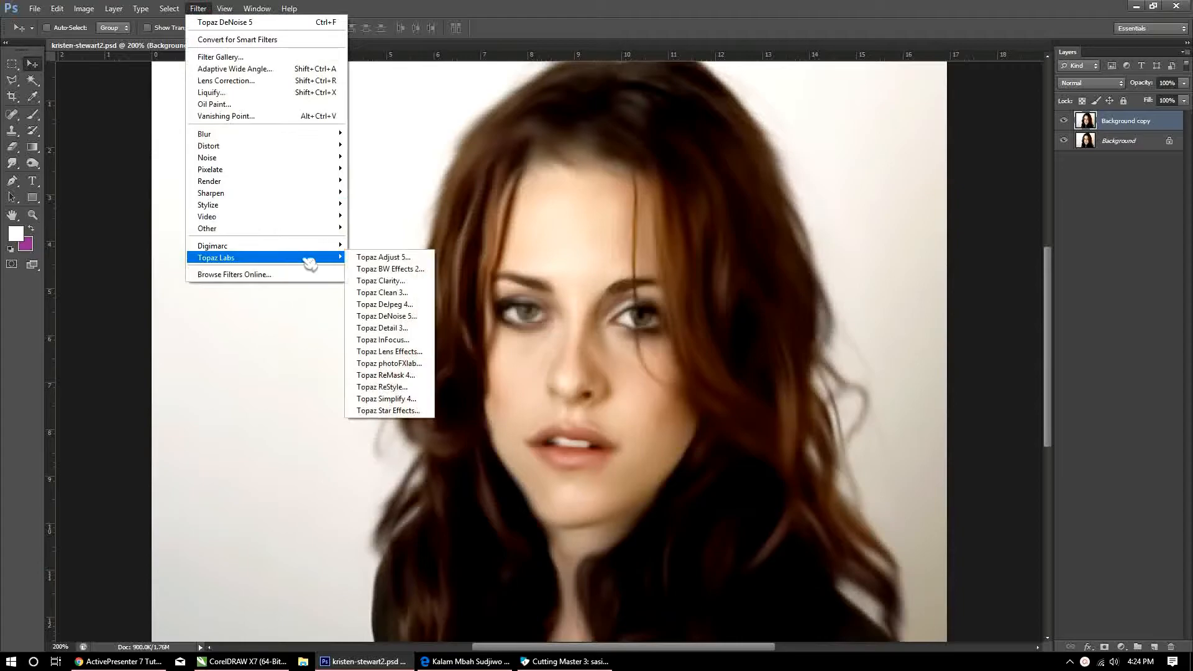
left_click(417, 259)
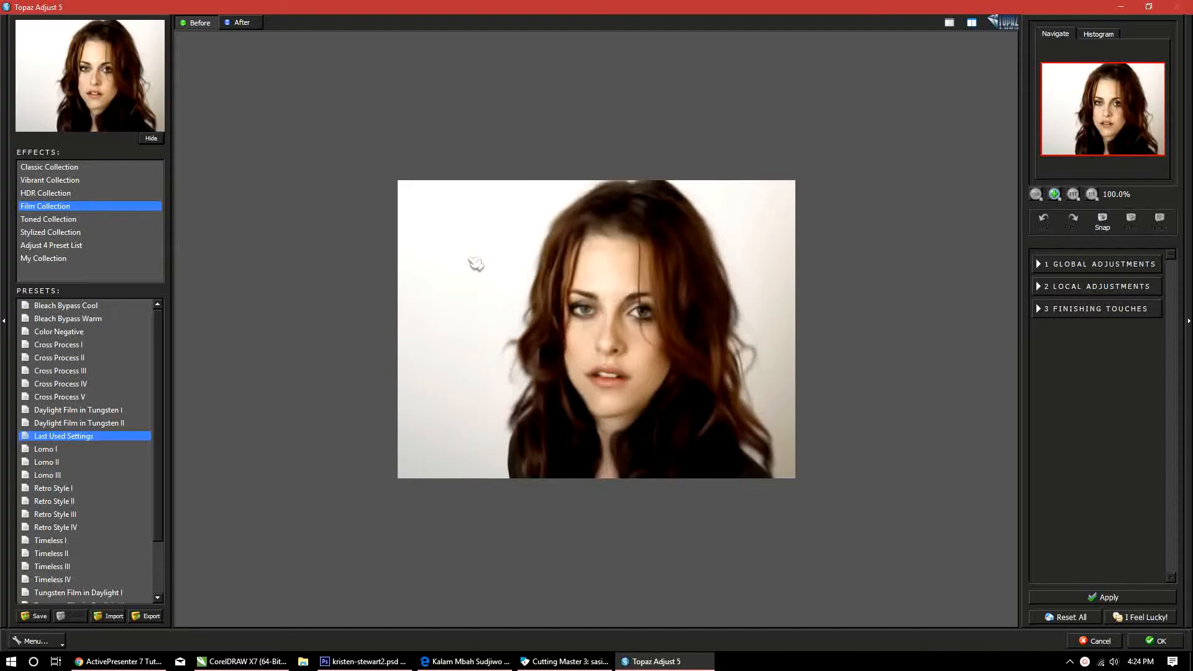
scroll(440, 289, "up", 1)
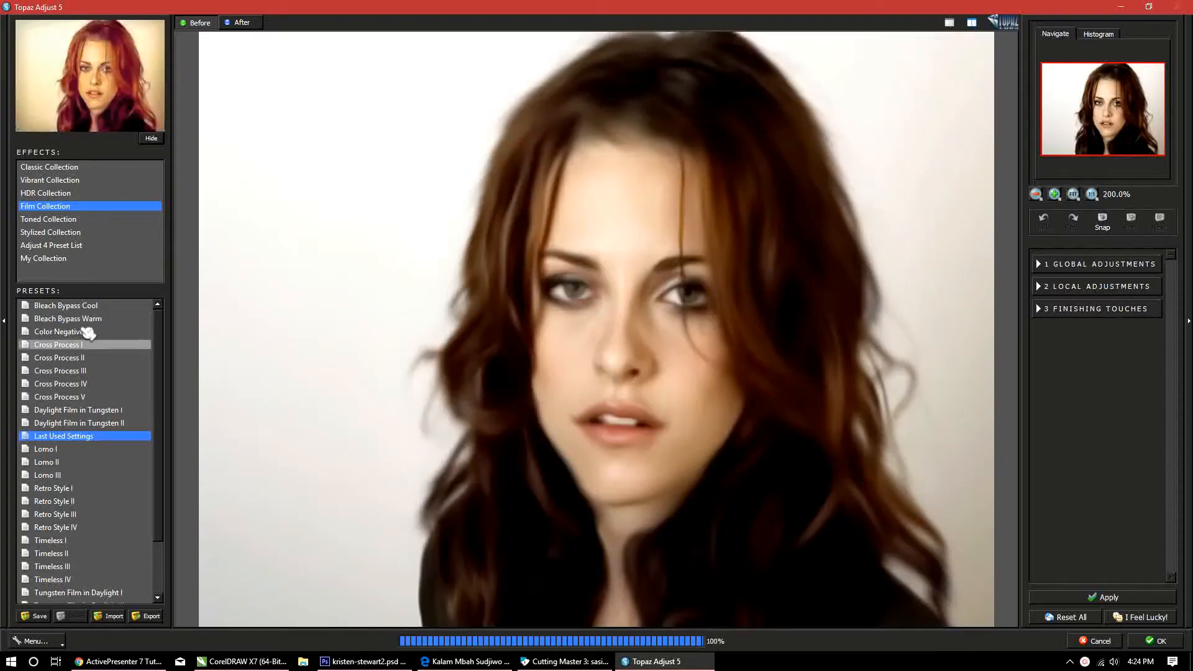
left_click(41, 193)
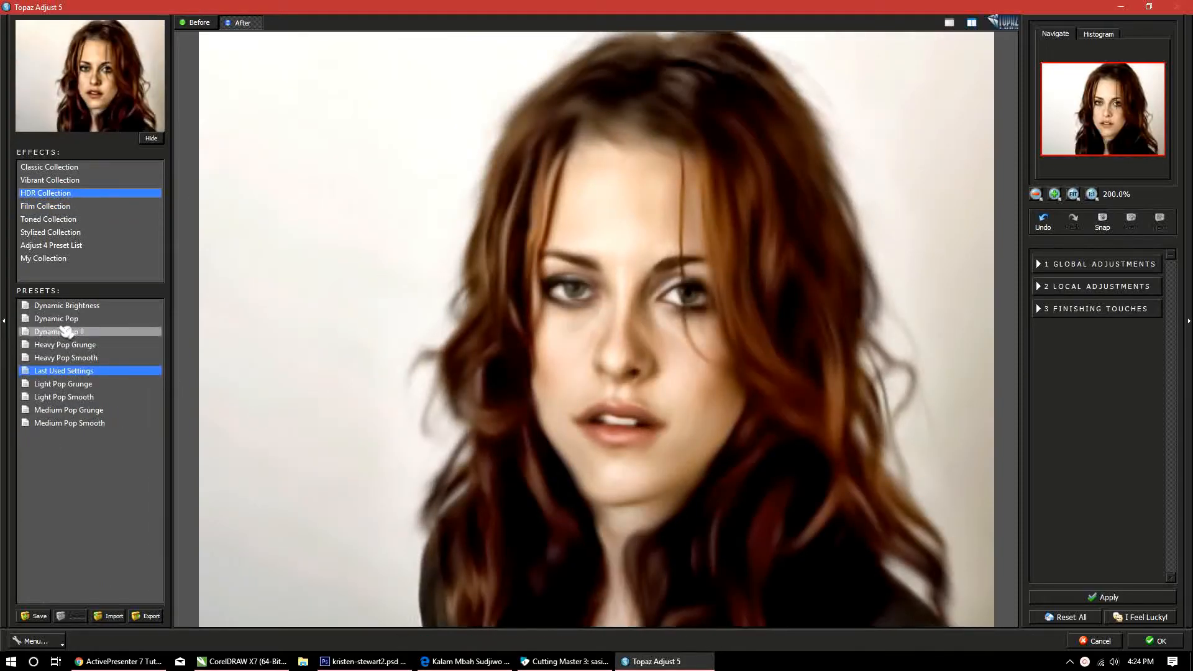
Compare the Dynamic Pop and Dynamic Pop II presets with the unfiltered portrait, and apply Dynamic Pop to the layer
left_click(67, 320)
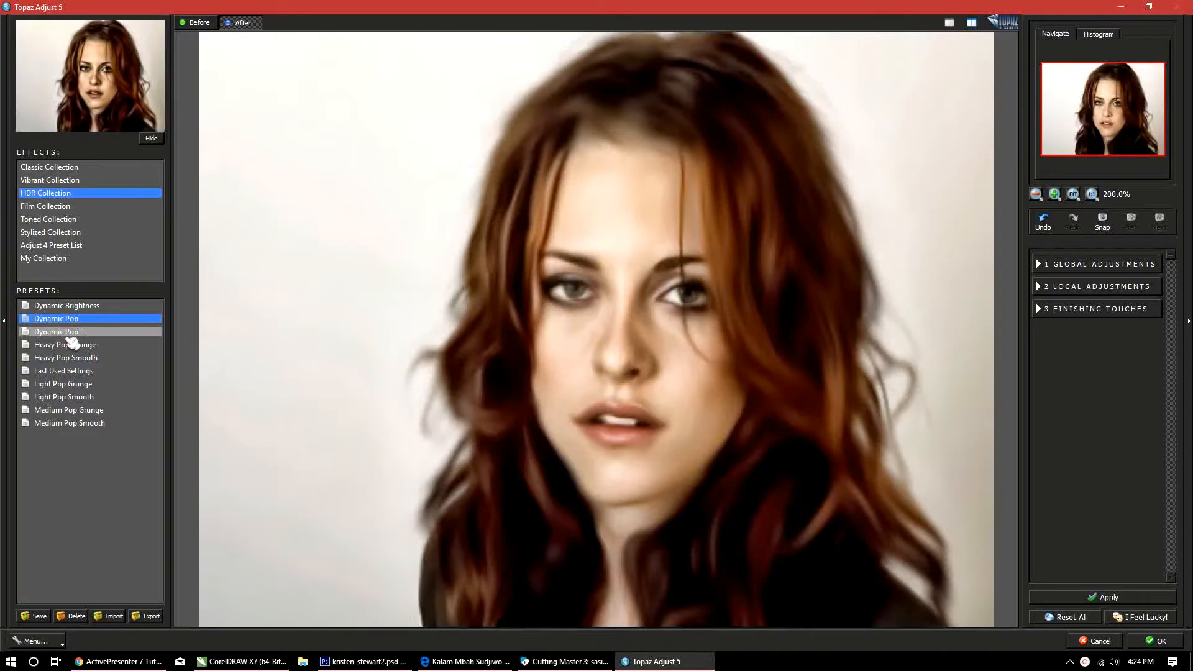
left_click(125, 335)
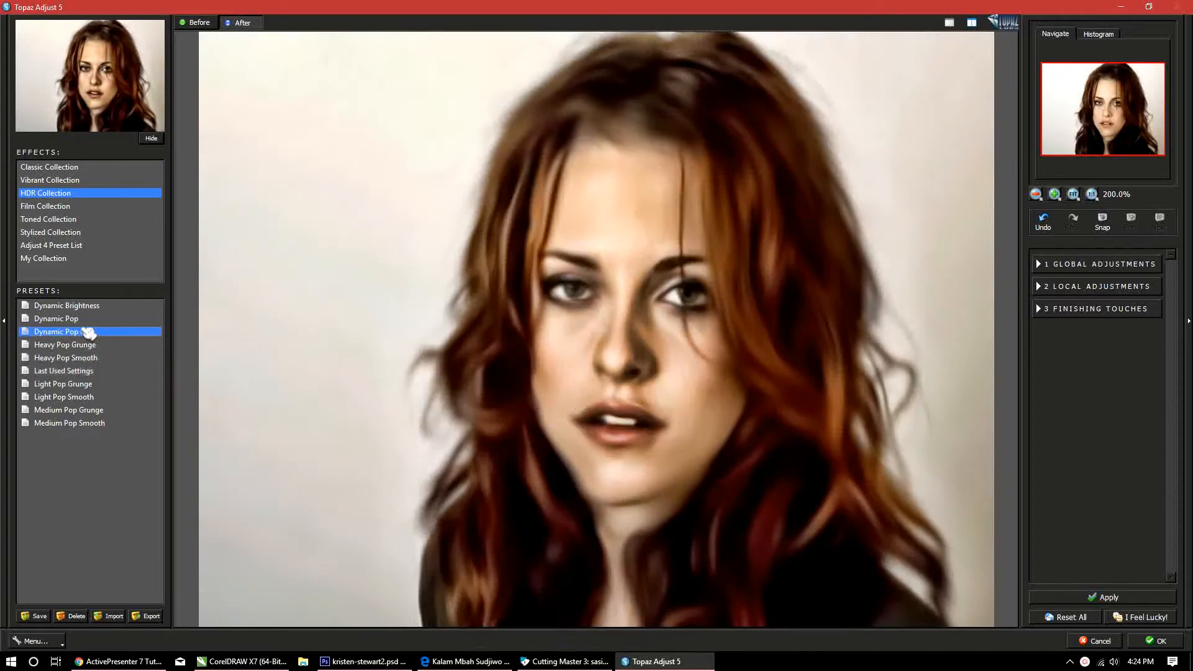
left_click(86, 320)
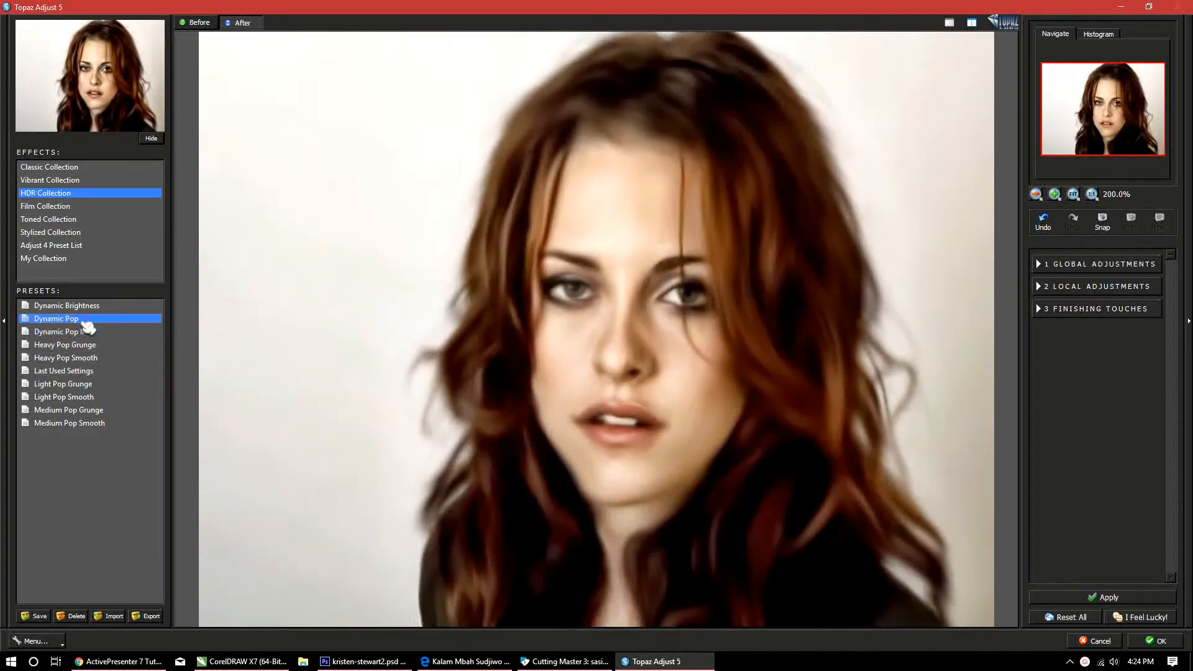
left_click(89, 333)
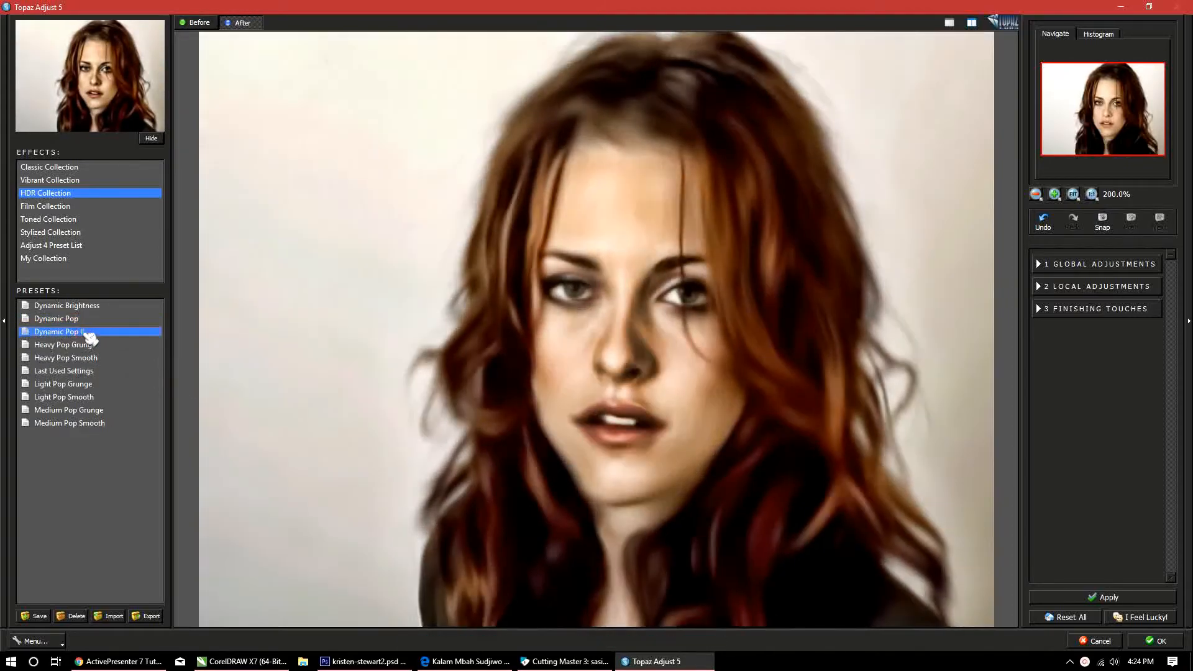
left_click(87, 321)
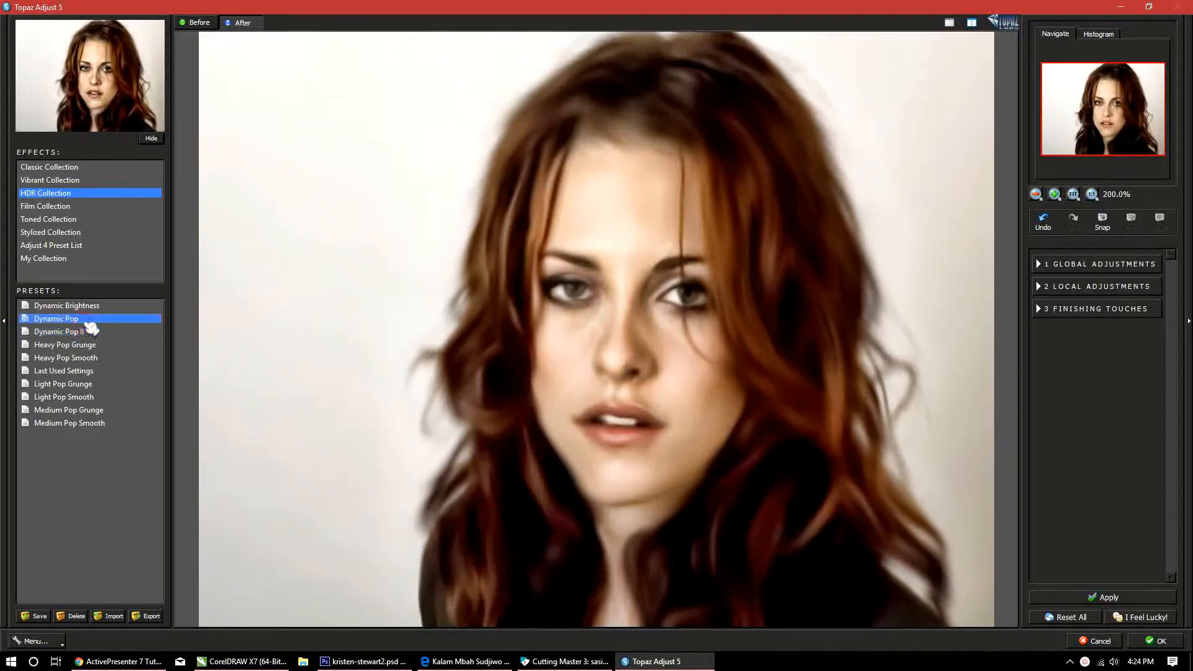
left_click(352, 481)
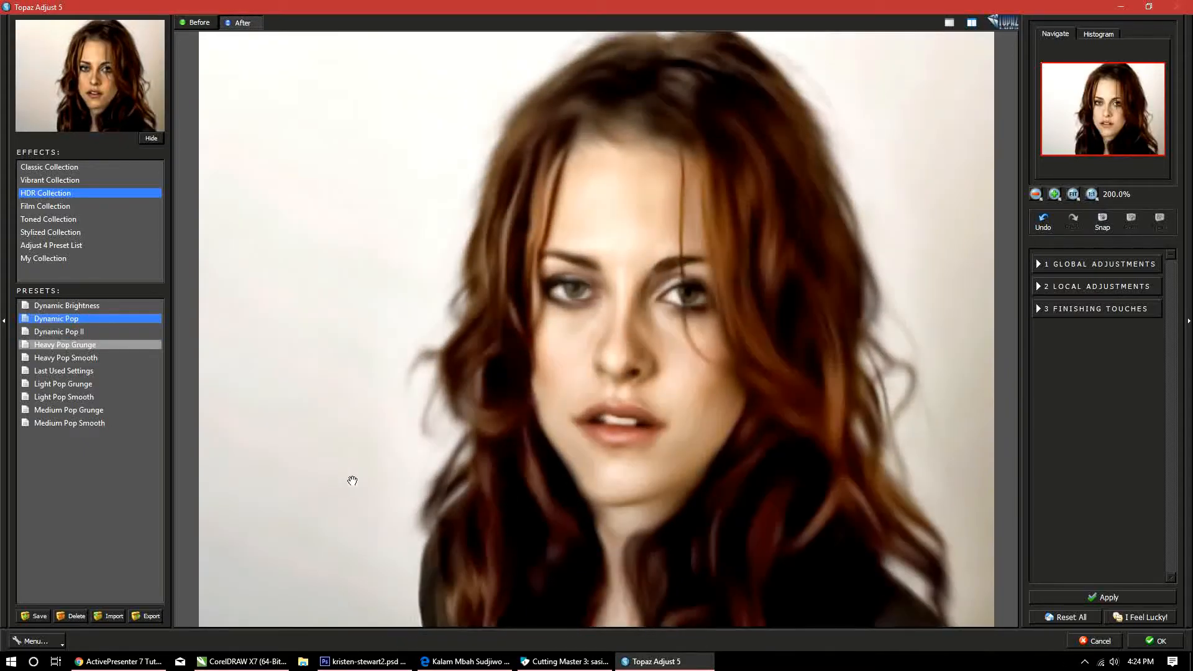
left_click(80, 332)
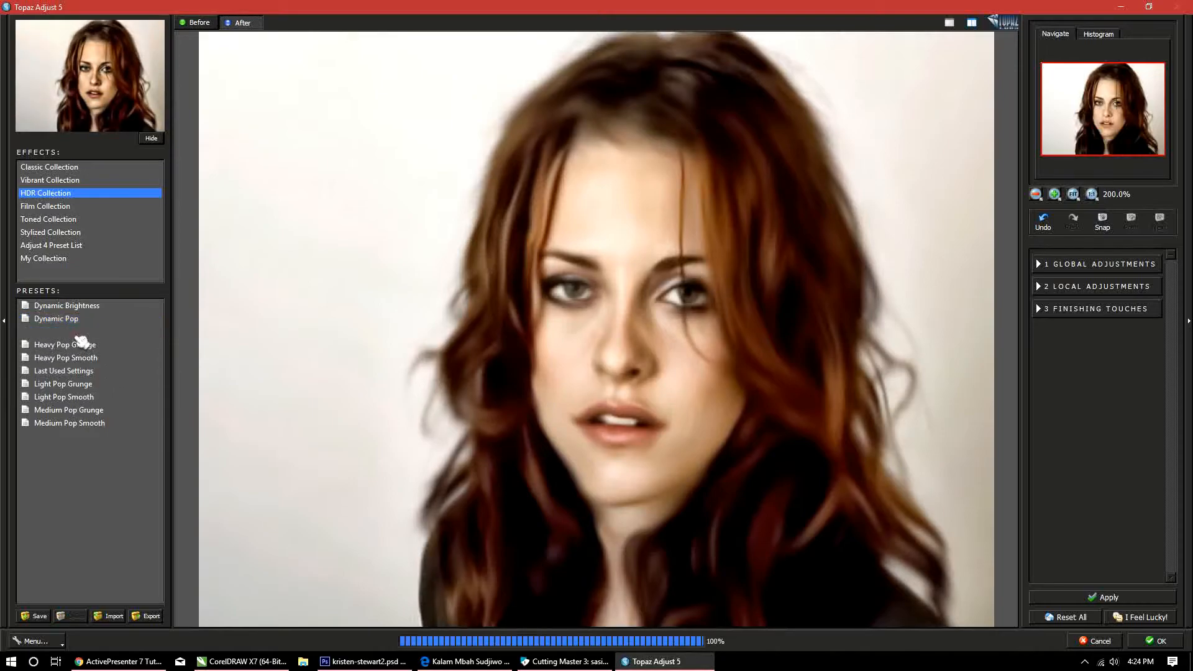
left_click(521, 433)
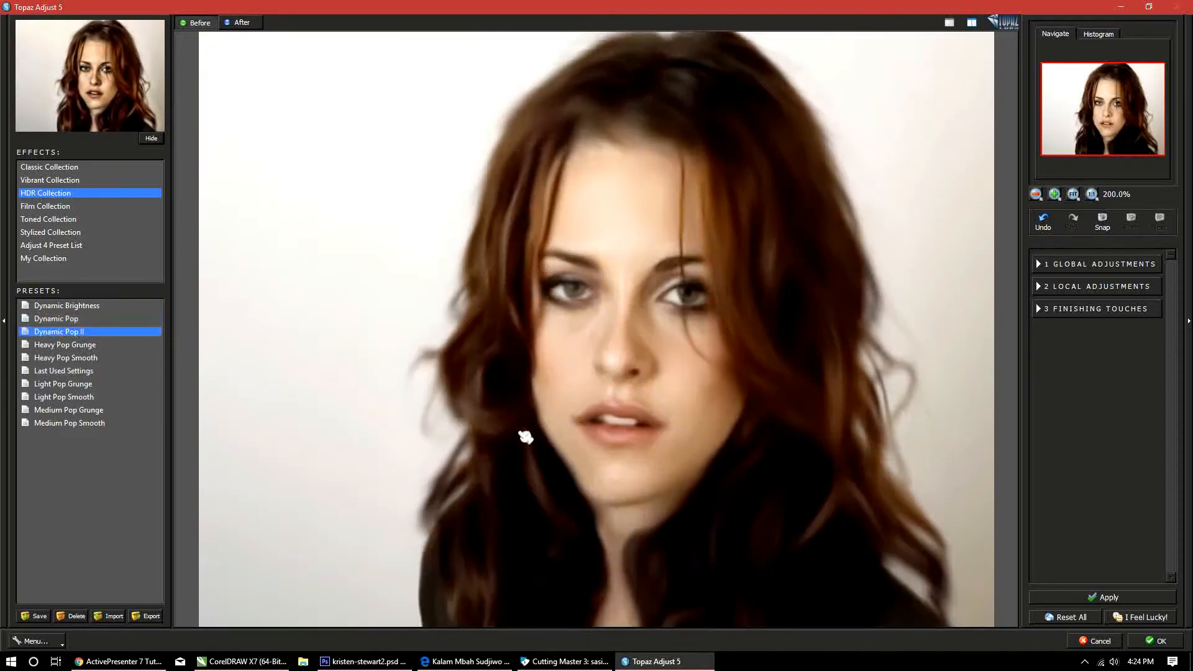
left_click(102, 319)
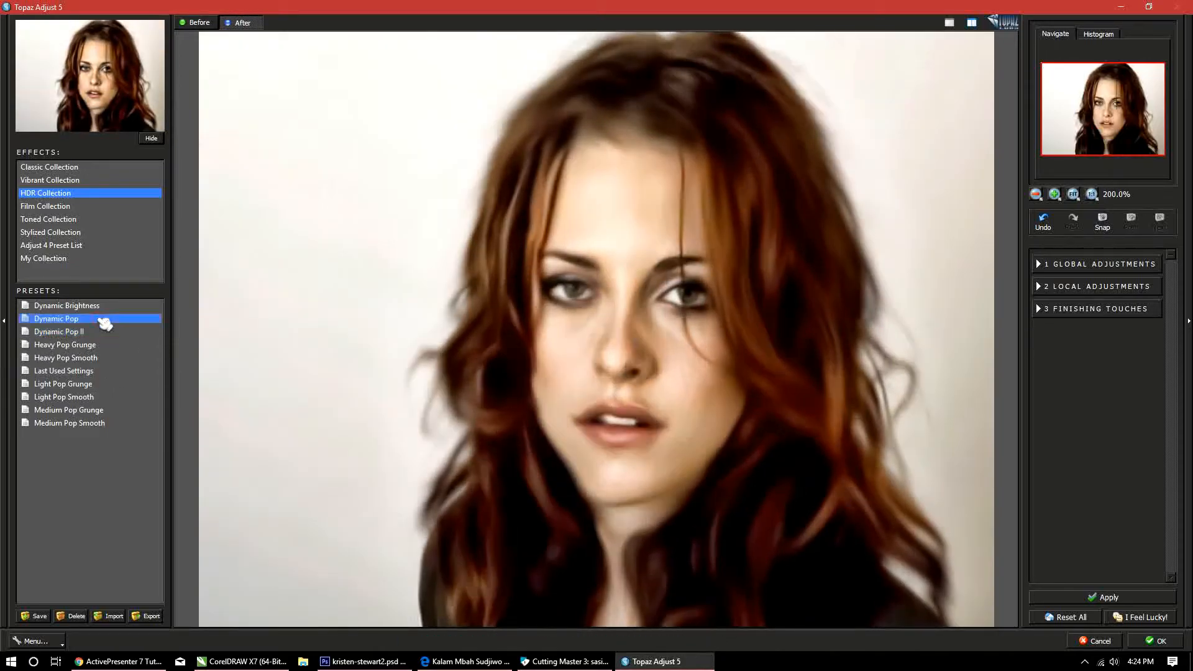
left_click(1154, 640)
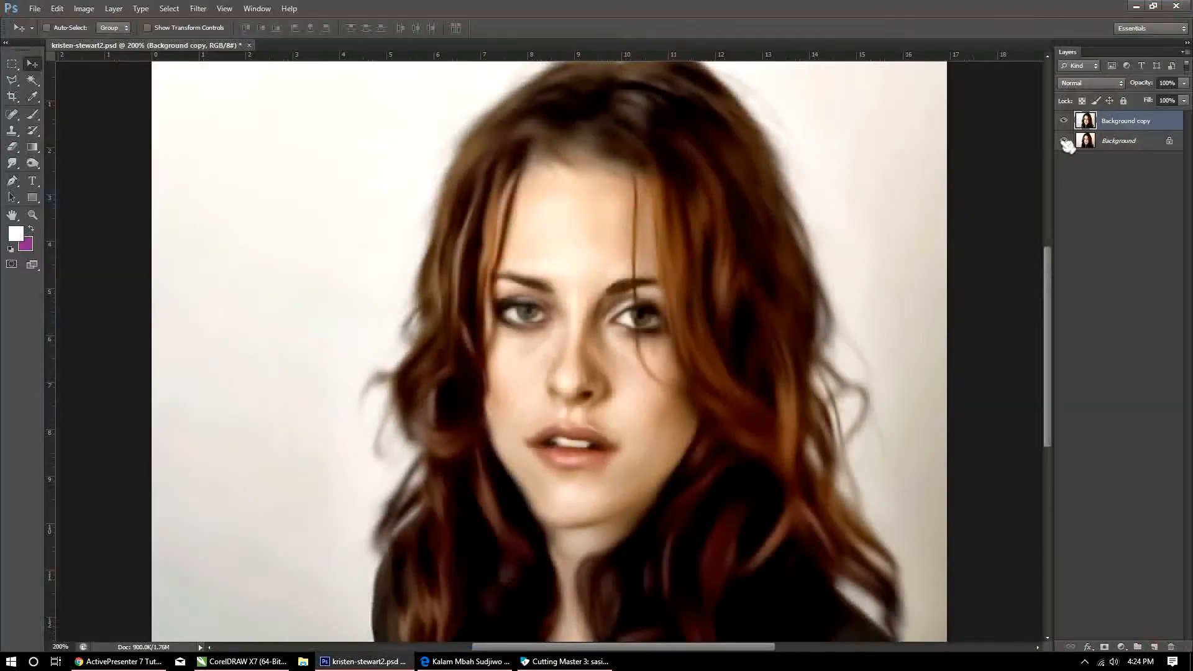
Compare the filtered layer with the original by toggling its visibility, and inspect the face and hair up close
left_click(1065, 123)
left_click(1065, 123)
left_click(1065, 124)
left_click(1064, 123)
key("ctrl+plus")
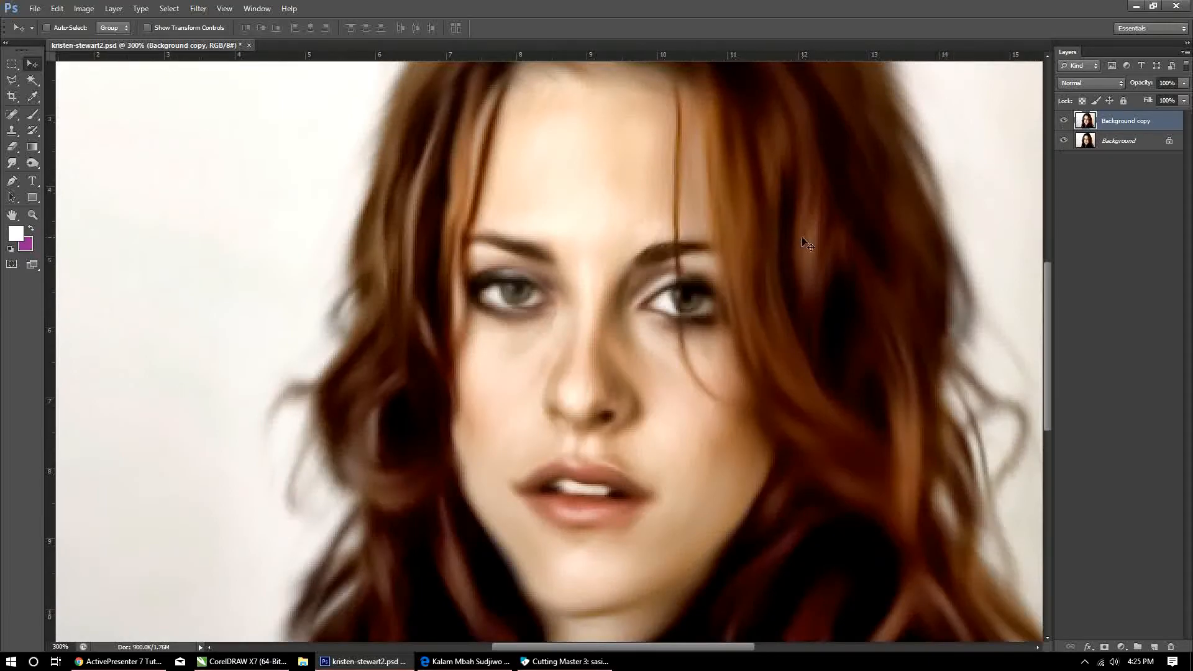
key("ctrl+0")
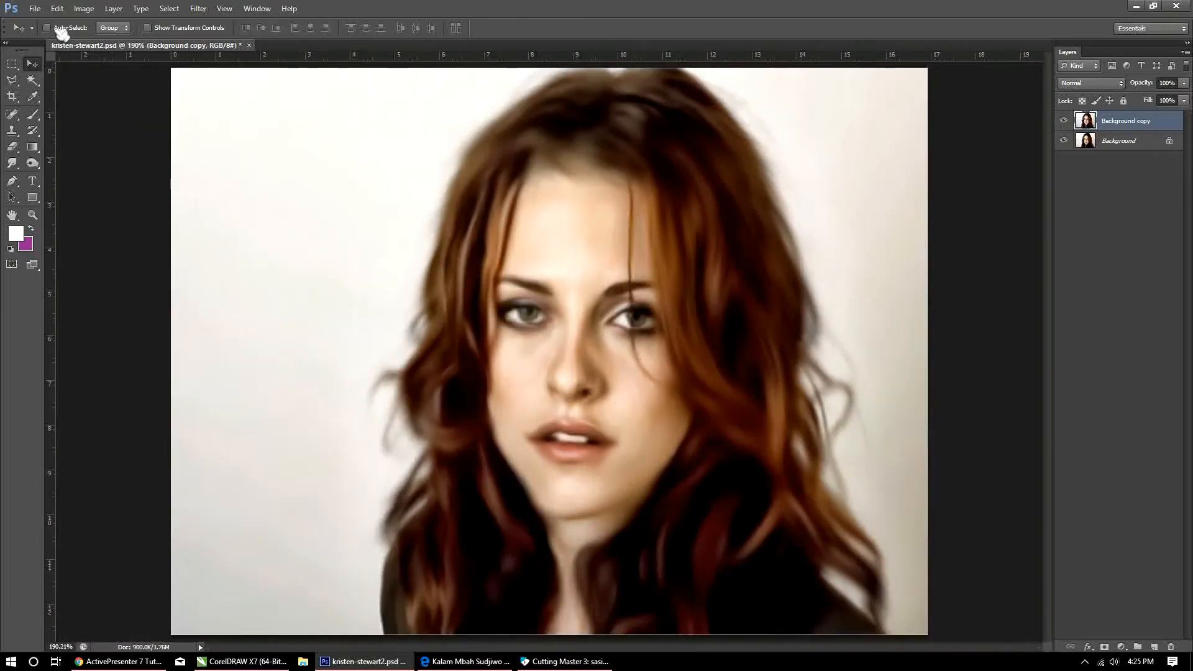
Apply a Curves adjustment to the layer with RGB points at input 183, output 201 and input 106, output 100, comparing it with the unadjusted image
left_click(83, 8)
mouse_move(91, 22)
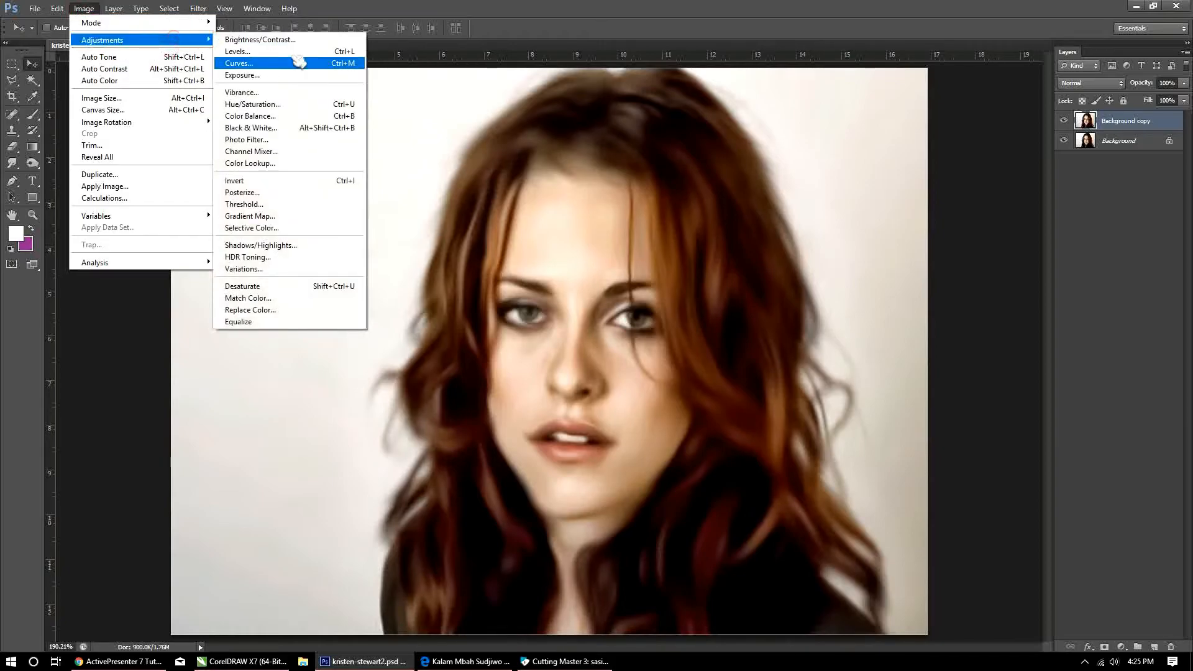
left_click(315, 63)
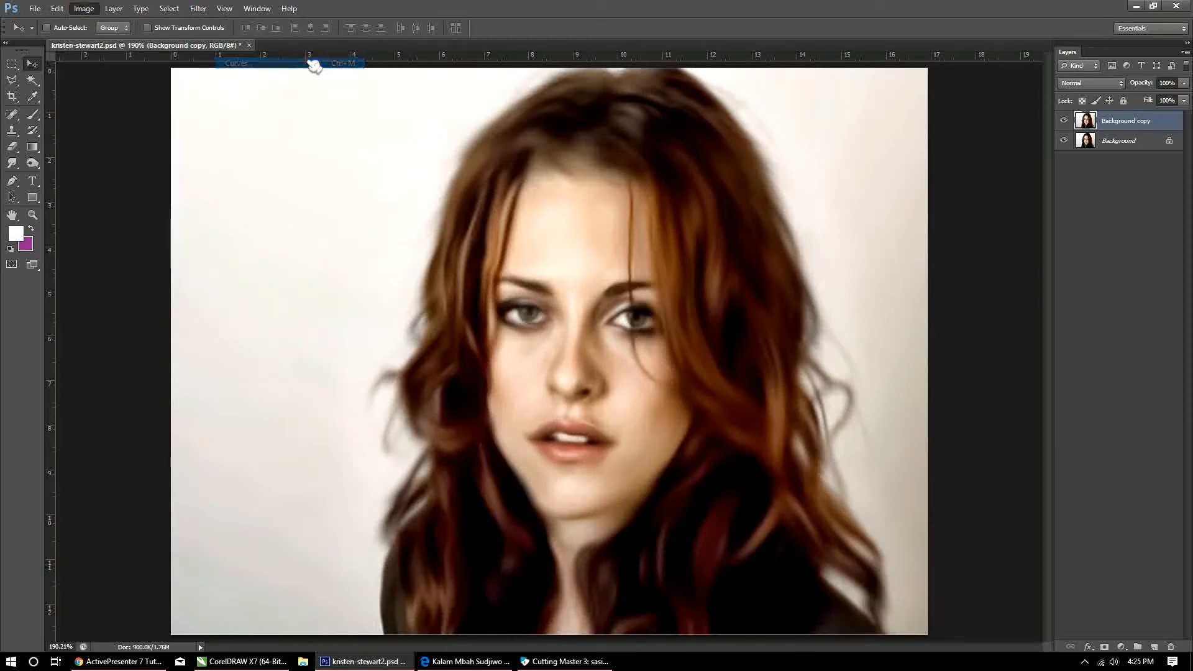
left_click_drag(909, 378, 893, 381)
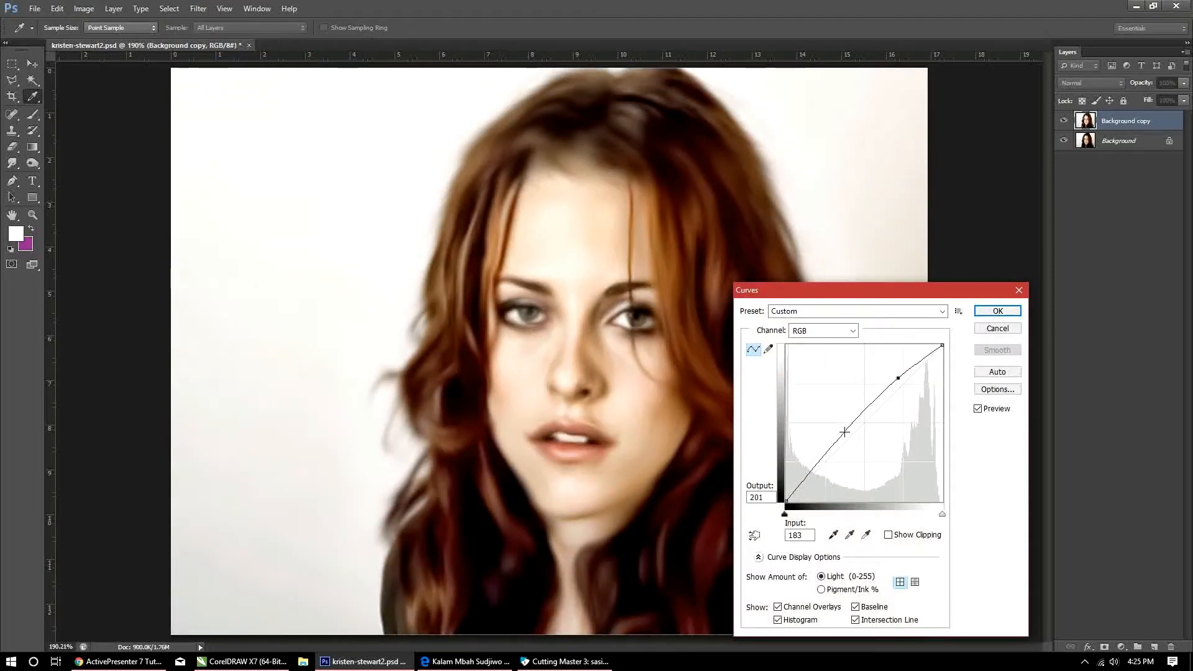
left_click_drag(844, 431, 851, 439)
left_click(985, 413)
left_click(983, 413)
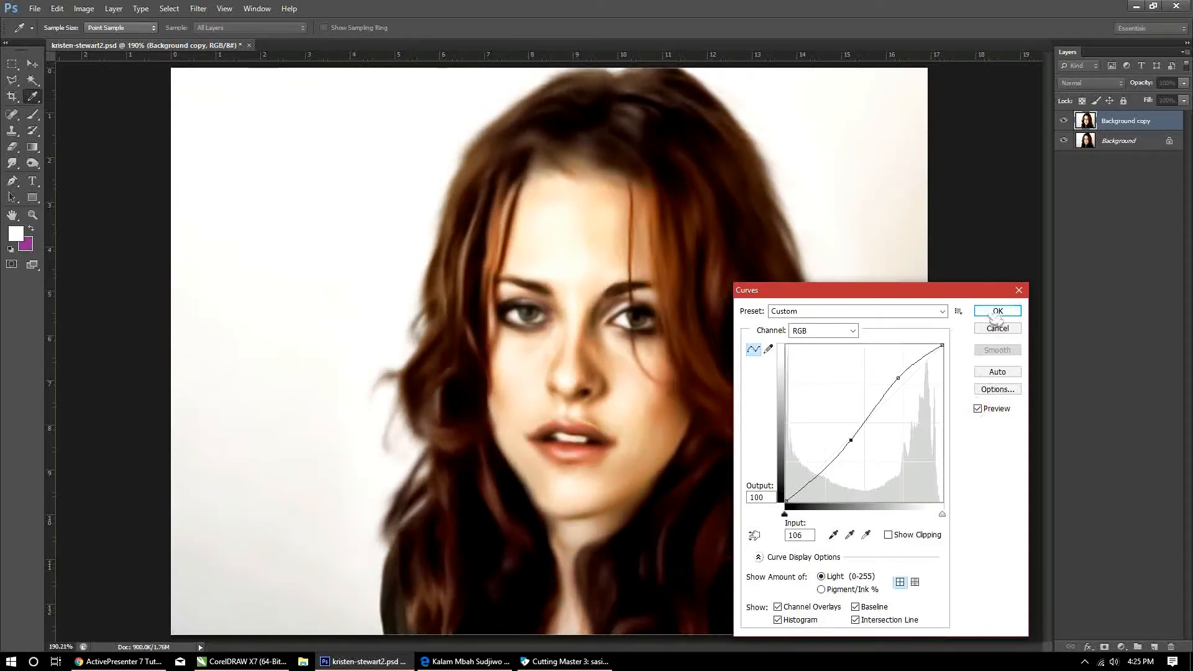
left_click(995, 313)
key("ctrl+plus")
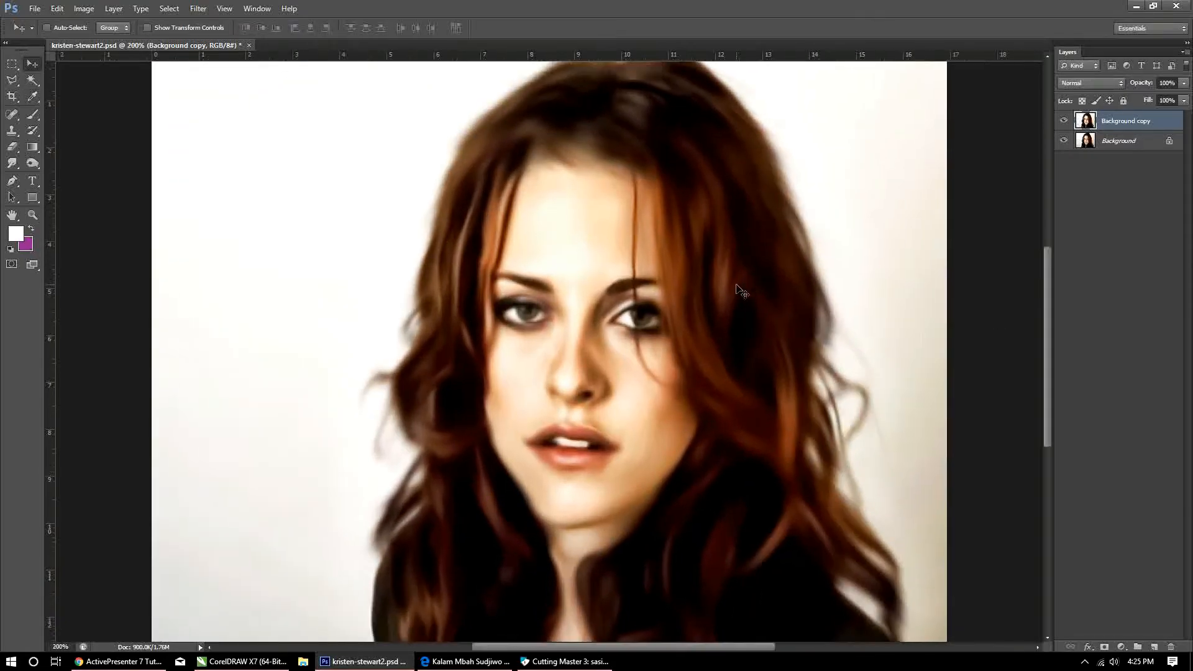
Set up the Smudge tool in Darken mode with the irregular 45 px brush tip
left_click_drag(700, 315, 700, 323)
key("ctrl+plus")
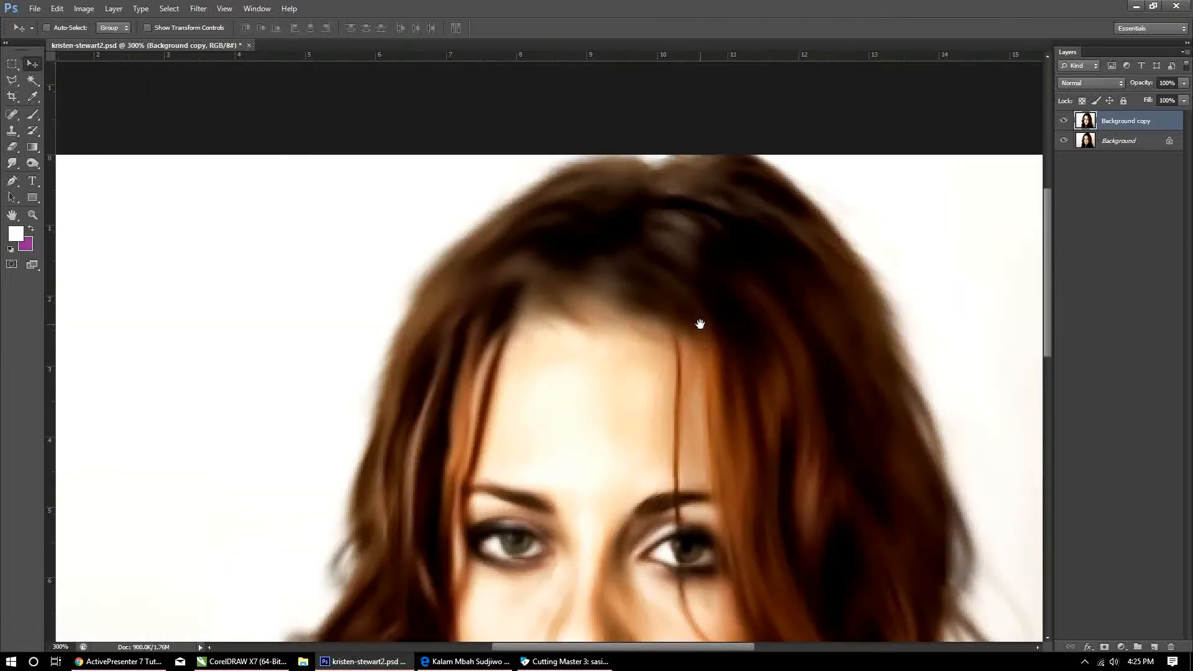
left_click(14, 165)
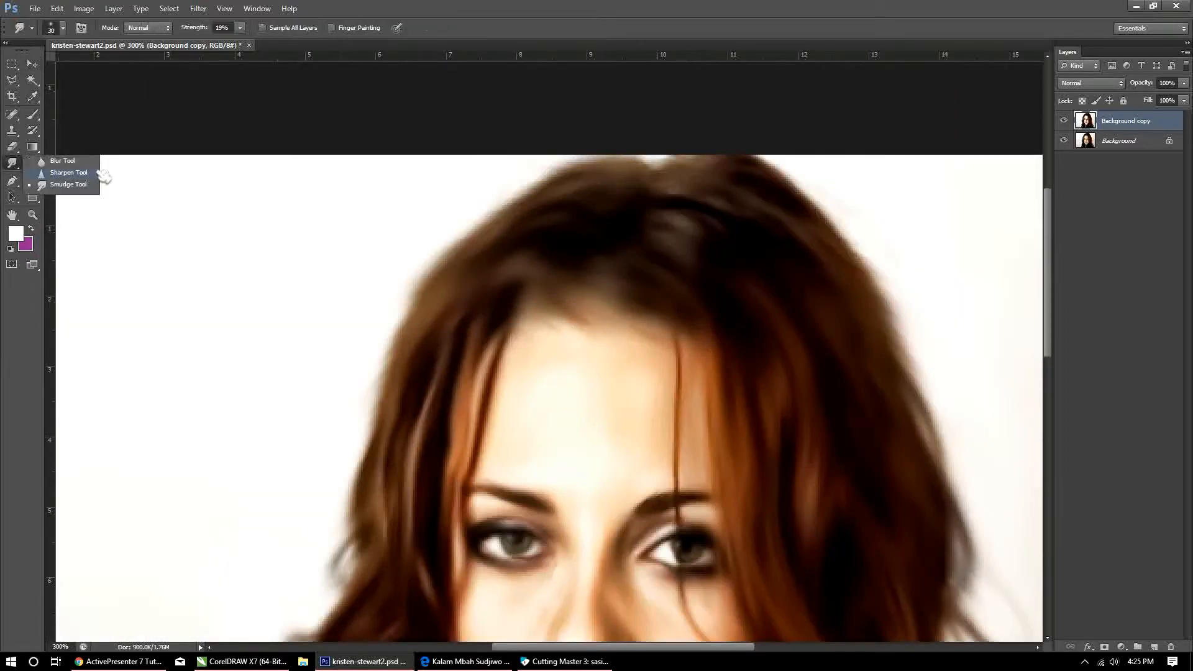
left_click(67, 189)
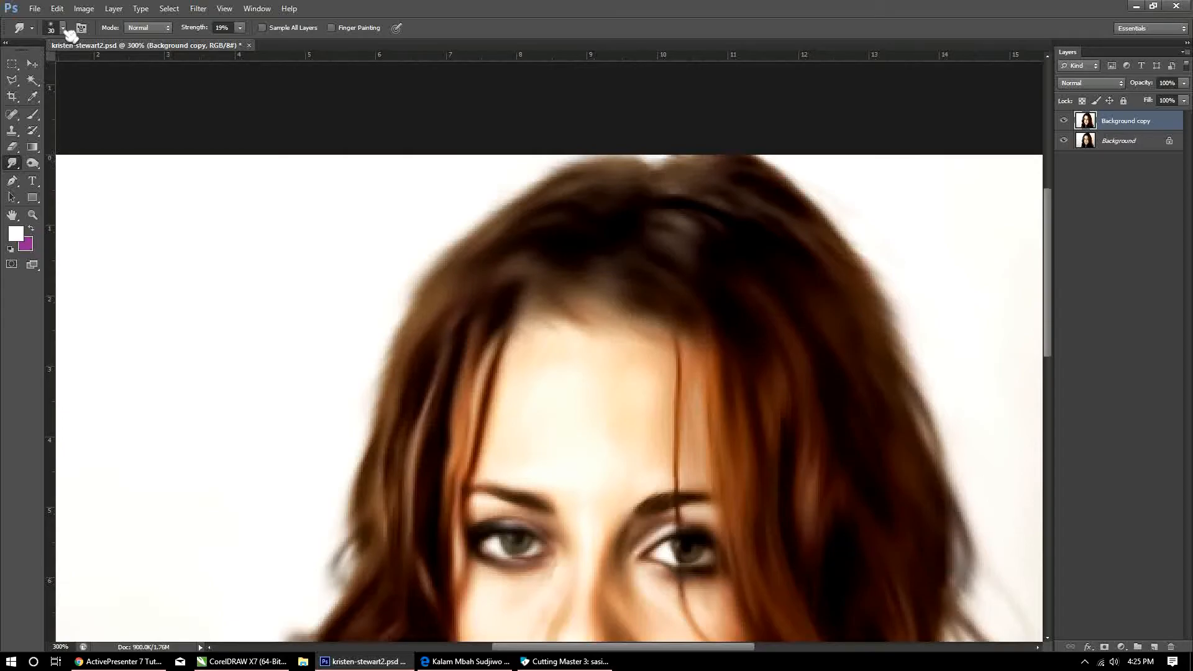
left_click(166, 27)
left_click(146, 53)
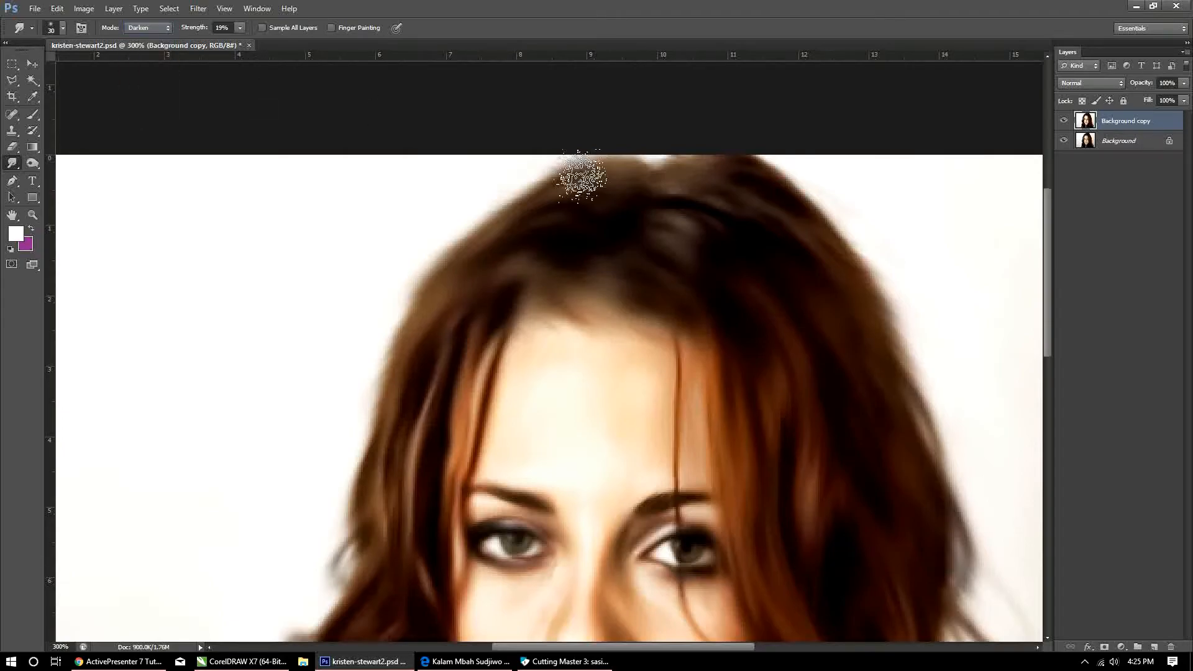
right_click(626, 222)
double_click(778, 452)
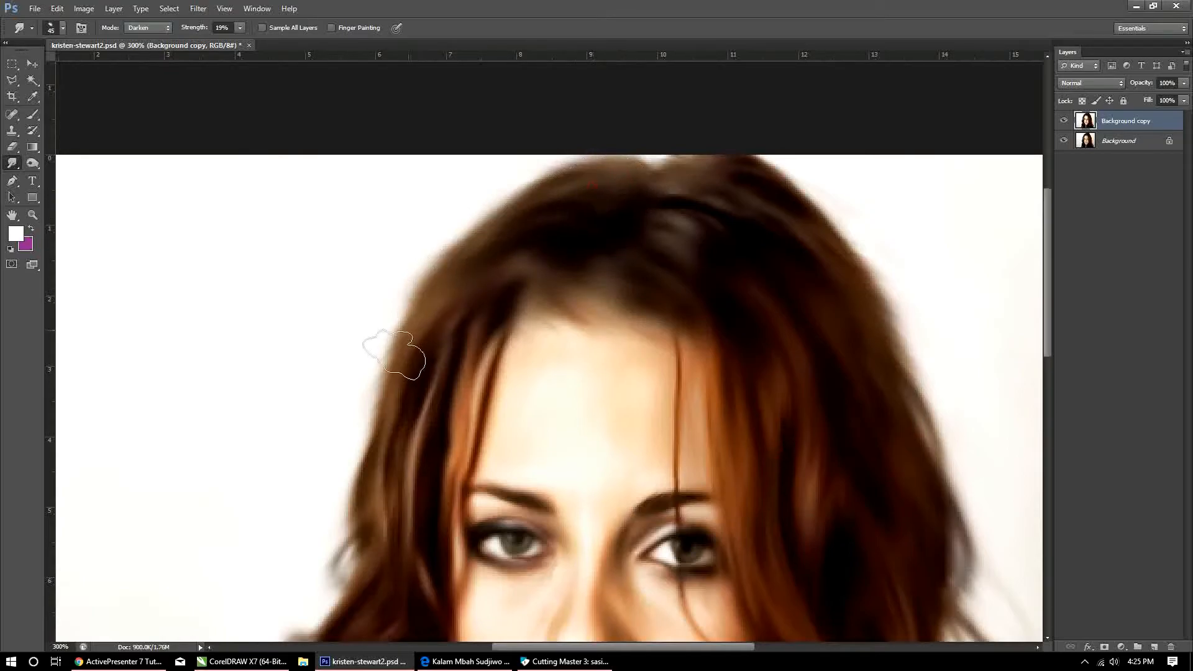
Smudge the outer edge of the hair on the left side of the face in Darken mode, from temple to chin level
scroll(457, 292, "down", 3)
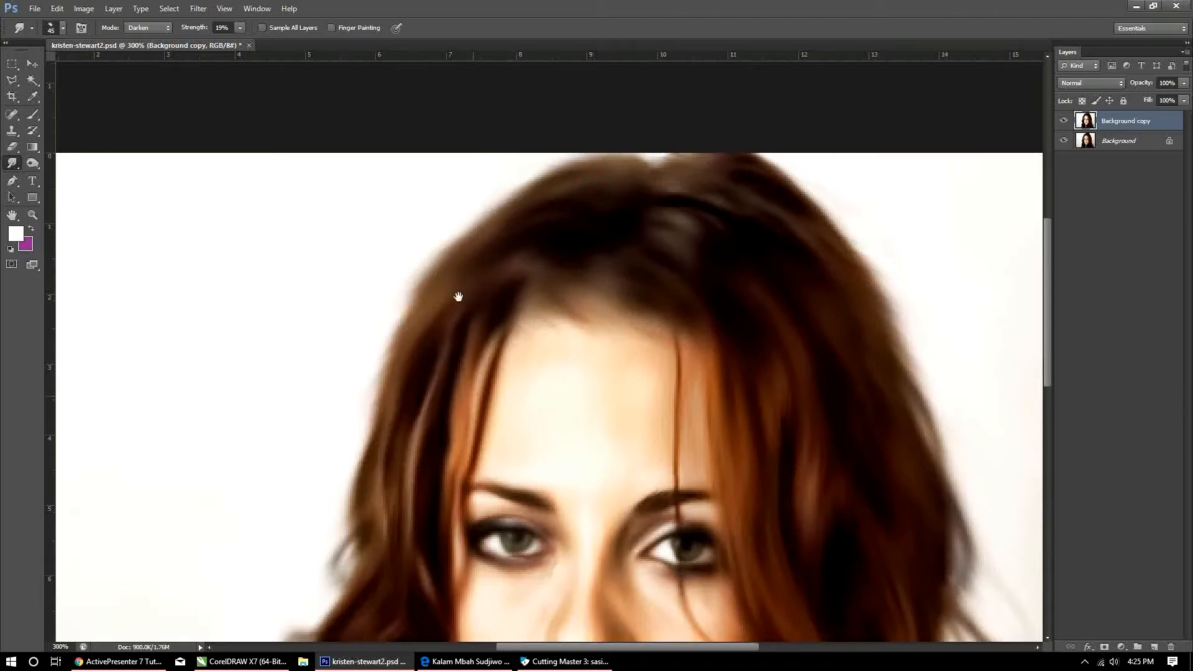
mouse_move(367, 342)
left_mouse_down()
mouse_move(297, 513)
mouse_move(361, 424)
mouse_move(373, 335)
mouse_move(308, 478)
mouse_move(246, 522)
left_mouse_up()
key("space")
left_click_drag(381, 497, 383, 362)
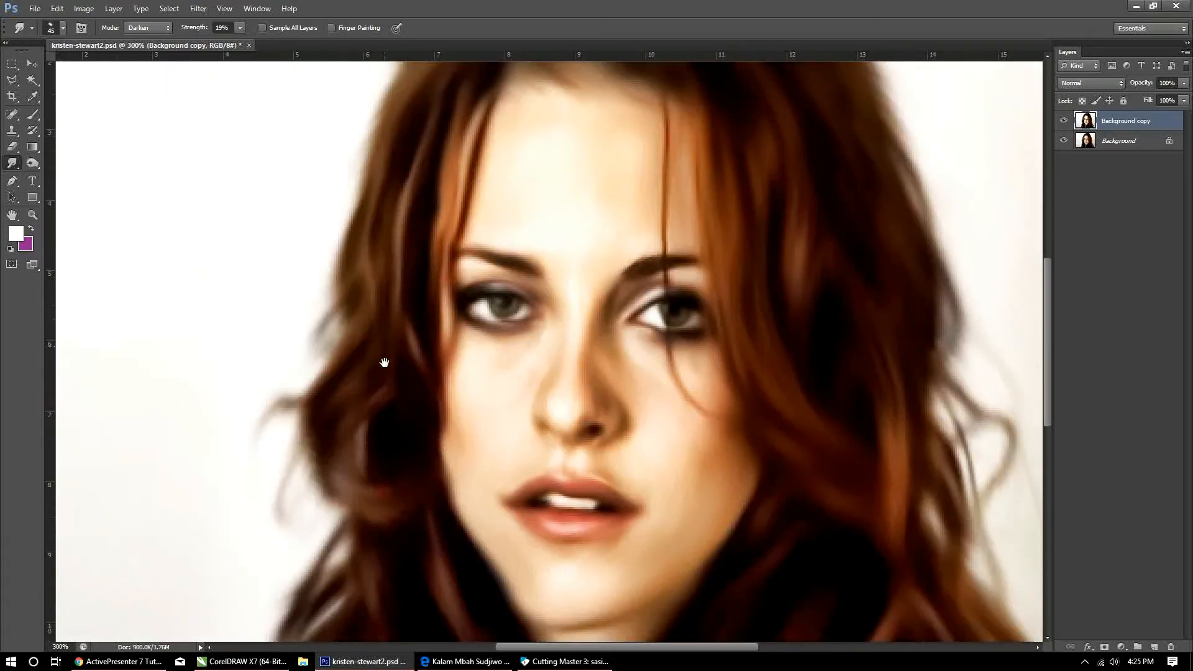
mouse_move(325, 450)
left_mouse_down()
mouse_move(346, 519)
mouse_move(327, 404)
mouse_move(339, 503)
left_mouse_up()
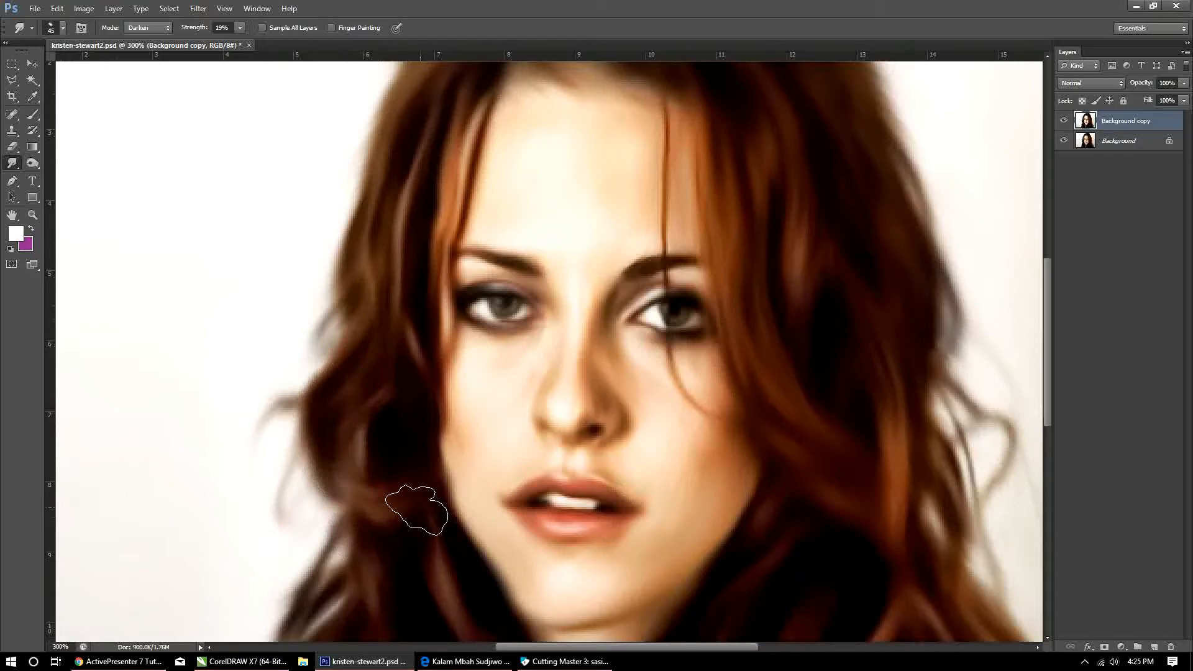
key("space")
left_click_drag(400, 391, 343, 236)
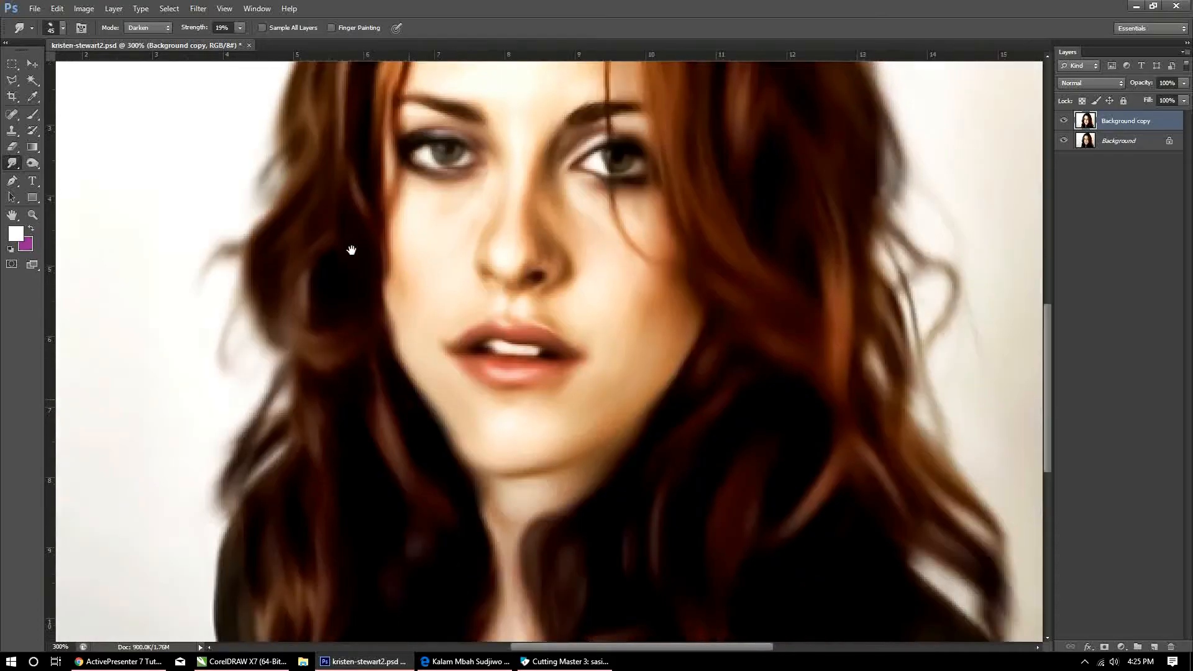
Smudge the lower-left hair tips and shoulder edge in Darken mode, down to the base of the portrait
left_click_drag(298, 462, 298, 564)
mouse_move(293, 408)
left_mouse_down()
mouse_move(287, 455)
mouse_move(187, 518)
left_mouse_up()
key("space")
mouse_move(282, 495)
left_mouse_down()
mouse_move(286, 330)
mouse_move(180, 514)
left_mouse_up()
left_click_drag(266, 301, 240, 501)
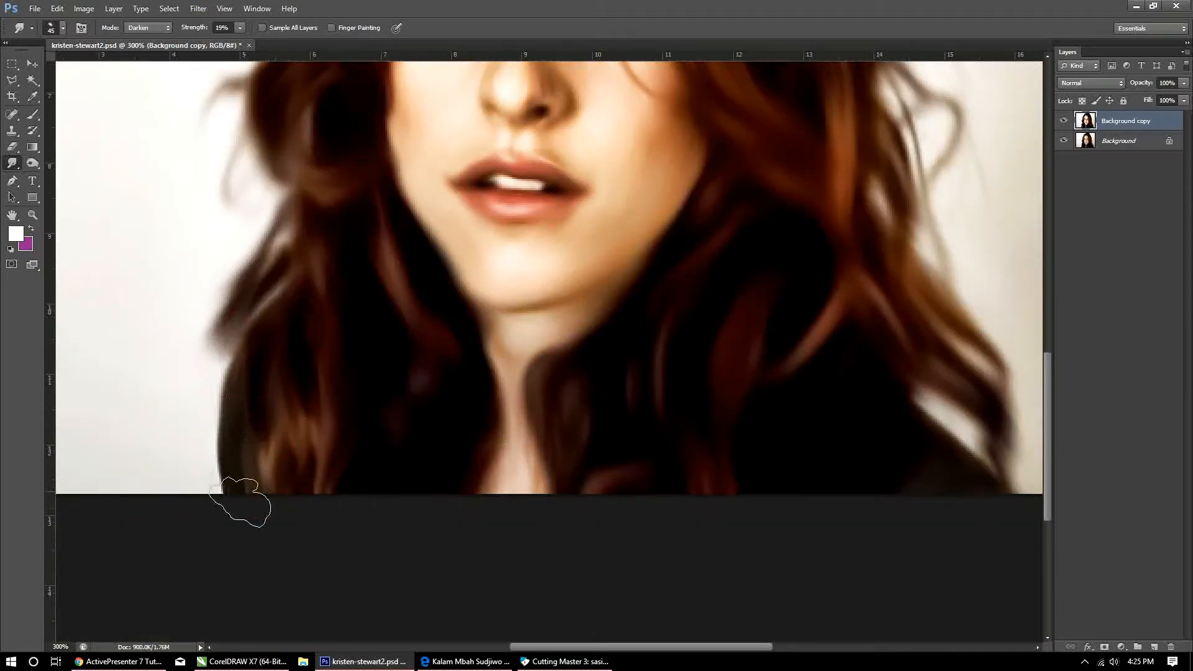
mouse_move(287, 369)
left_mouse_down()
mouse_move(255, 478)
mouse_move(263, 365)
mouse_move(230, 410)
mouse_move(208, 509)
left_mouse_up()
left_click_drag(218, 345, 204, 500)
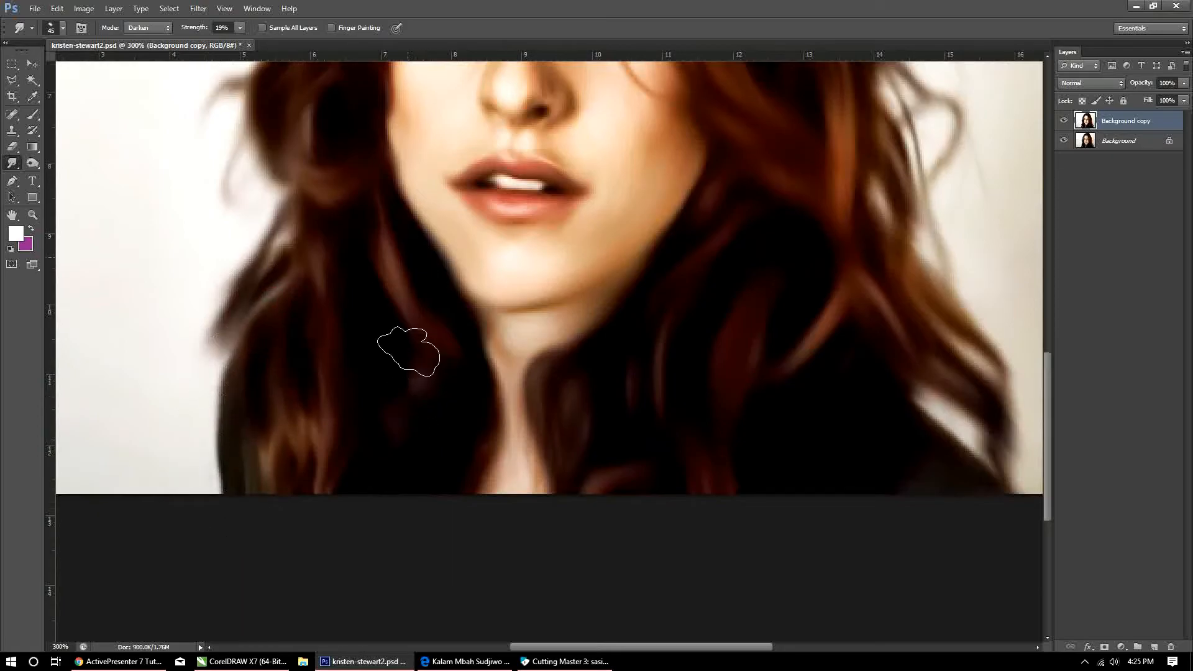
Smudge the dark hair beside the neck and along the right side up to the crown in Darken mode
left_click_drag(401, 250, 451, 438)
left_click_drag(546, 385, 369, 377)
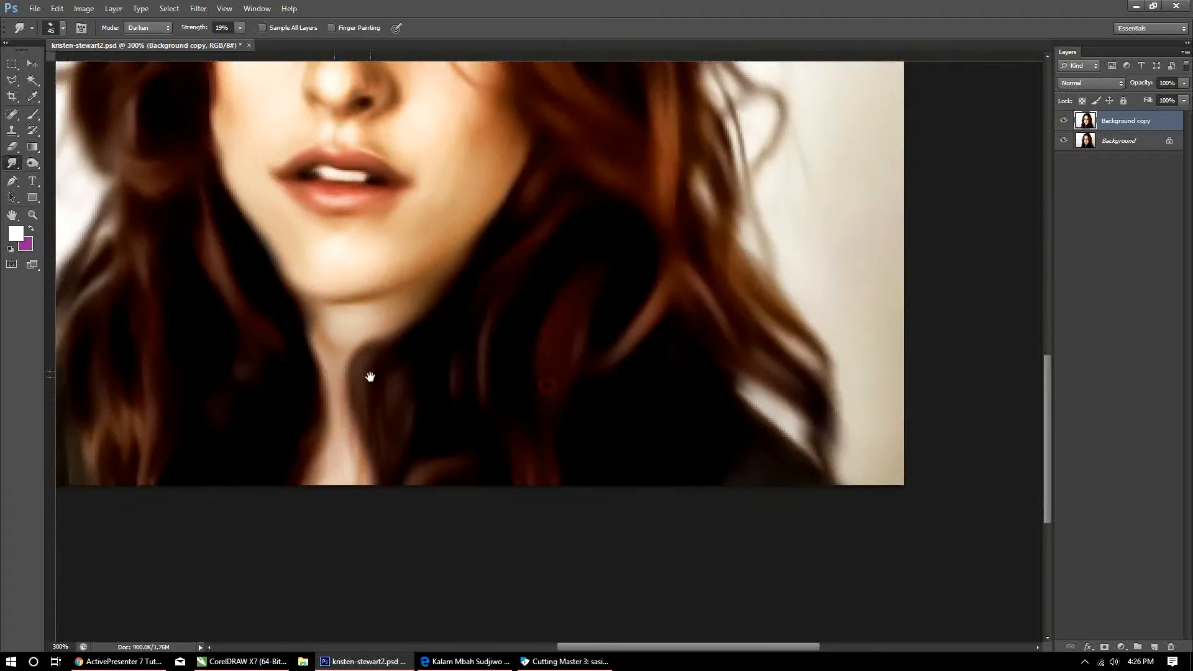
left_click_drag(610, 271, 593, 424)
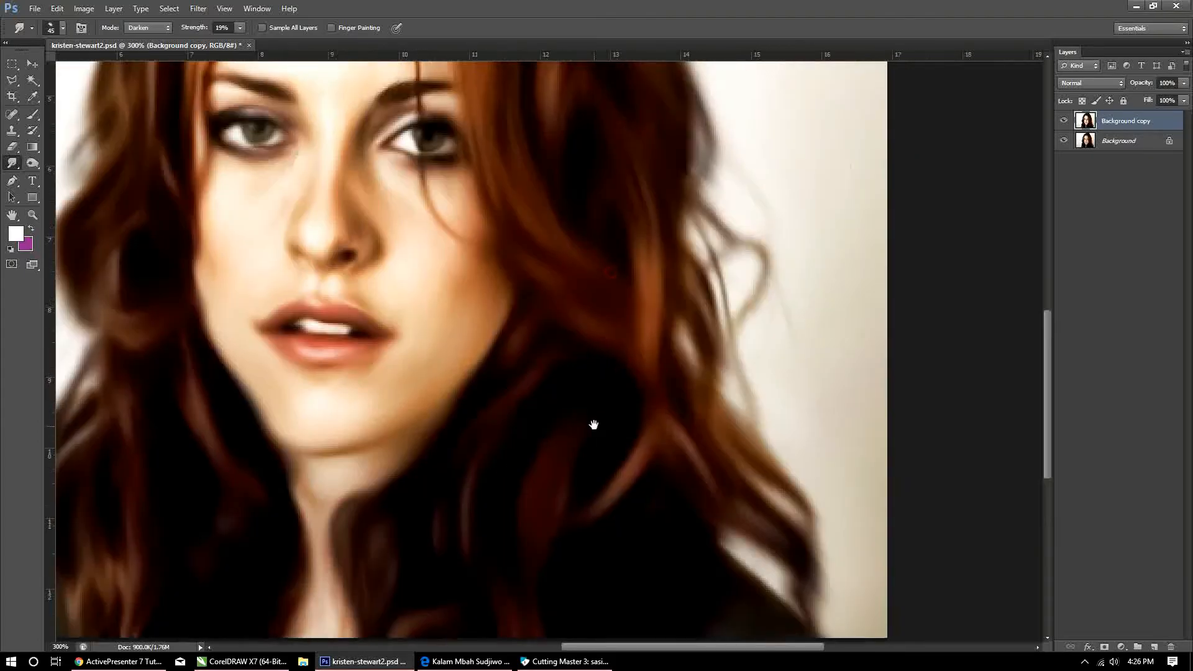
left_click_drag(657, 153, 672, 391)
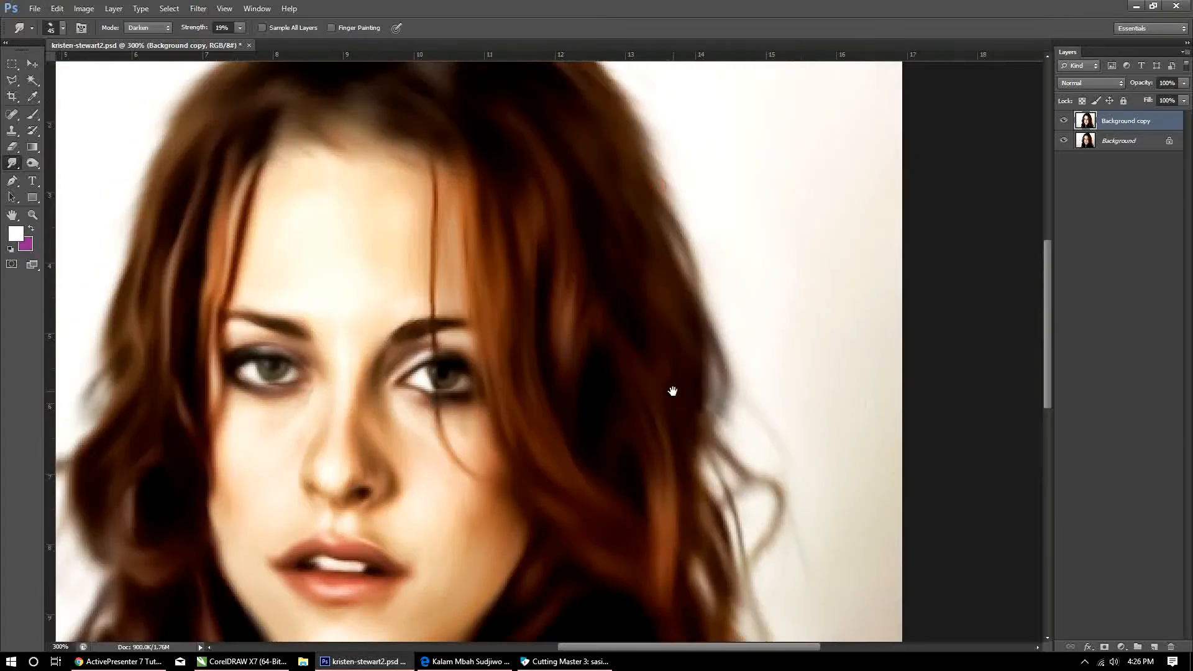
left_click_drag(598, 177, 637, 368)
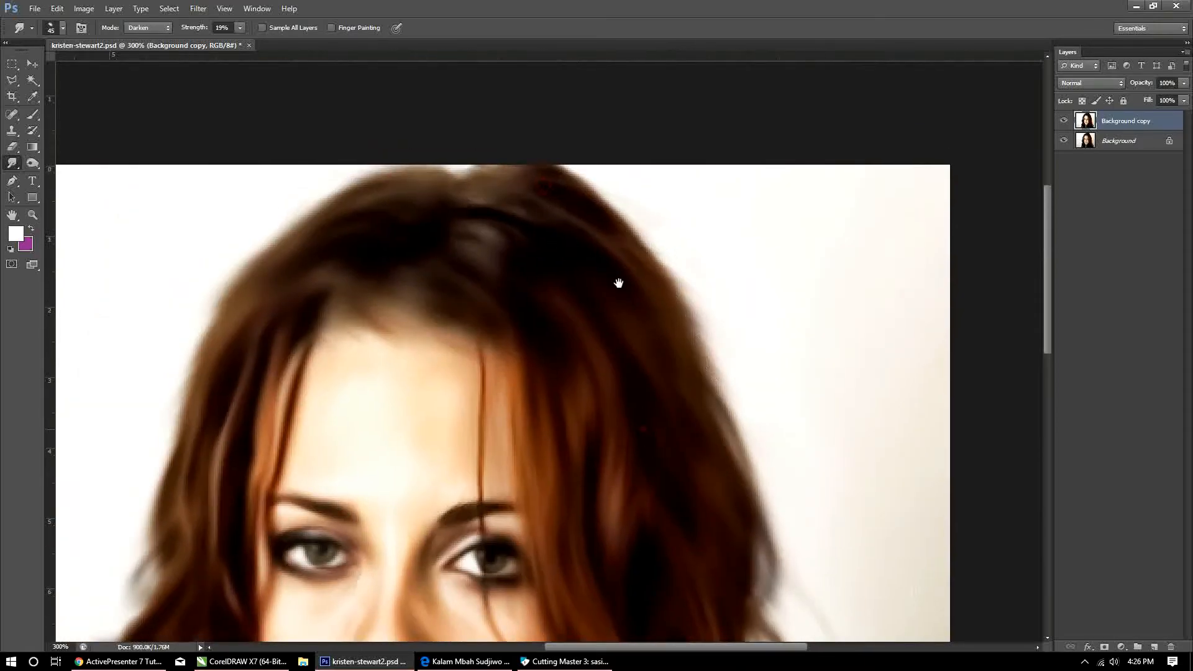
left_click_drag(618, 280, 610, 247)
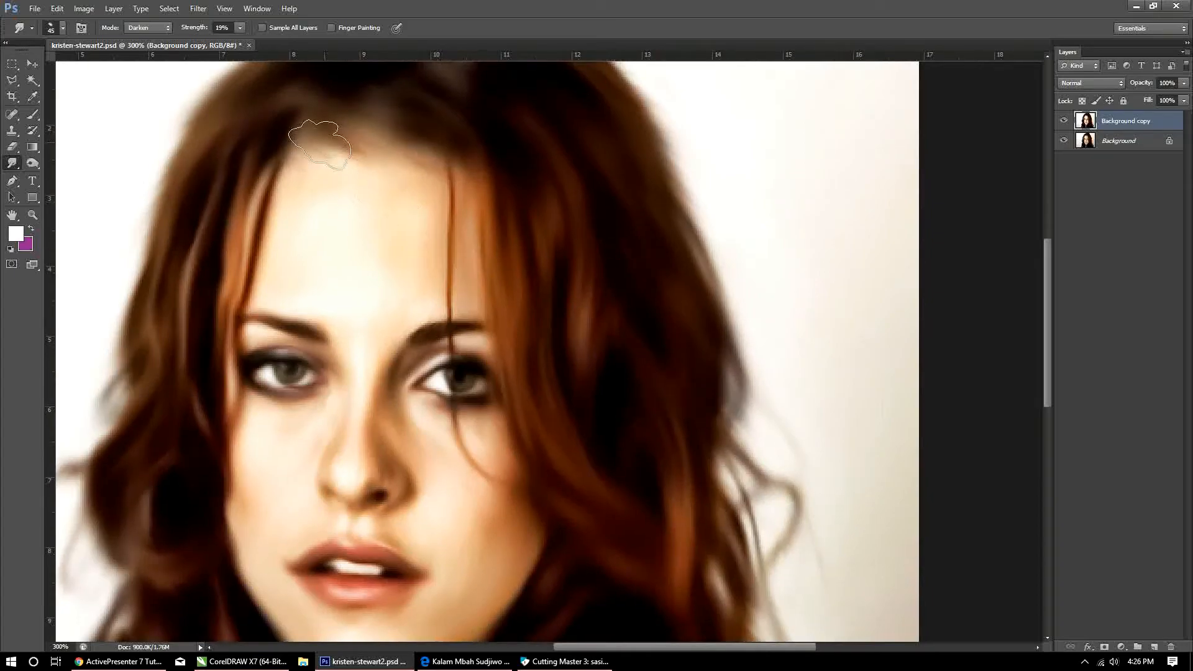
Switch the smudging mode to Lighten and smooth the forehead along the hairline
left_click(167, 28)
left_click(157, 79)
mouse_move(334, 177)
left_mouse_down()
mouse_move(325, 170)
mouse_move(394, 176)
mouse_move(322, 160)
mouse_move(413, 162)
left_mouse_up()
mouse_move(286, 196)
left_mouse_down()
mouse_move(329, 175)
mouse_move(276, 264)
mouse_move(380, 171)
mouse_move(415, 172)
mouse_move(448, 244)
left_mouse_up()
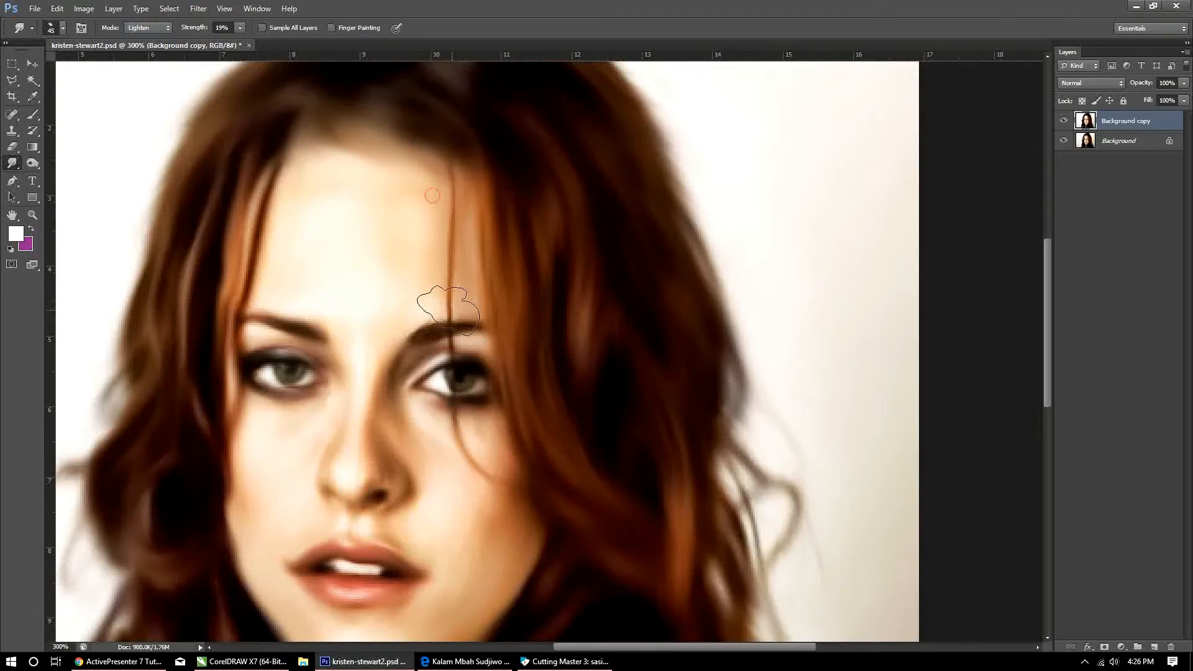
Try to smudge along the thin hair strand crossing the eye and cheek in Lighten mode
scroll(437, 291, "down", 3)
left_click_drag(430, 245, 453, 356)
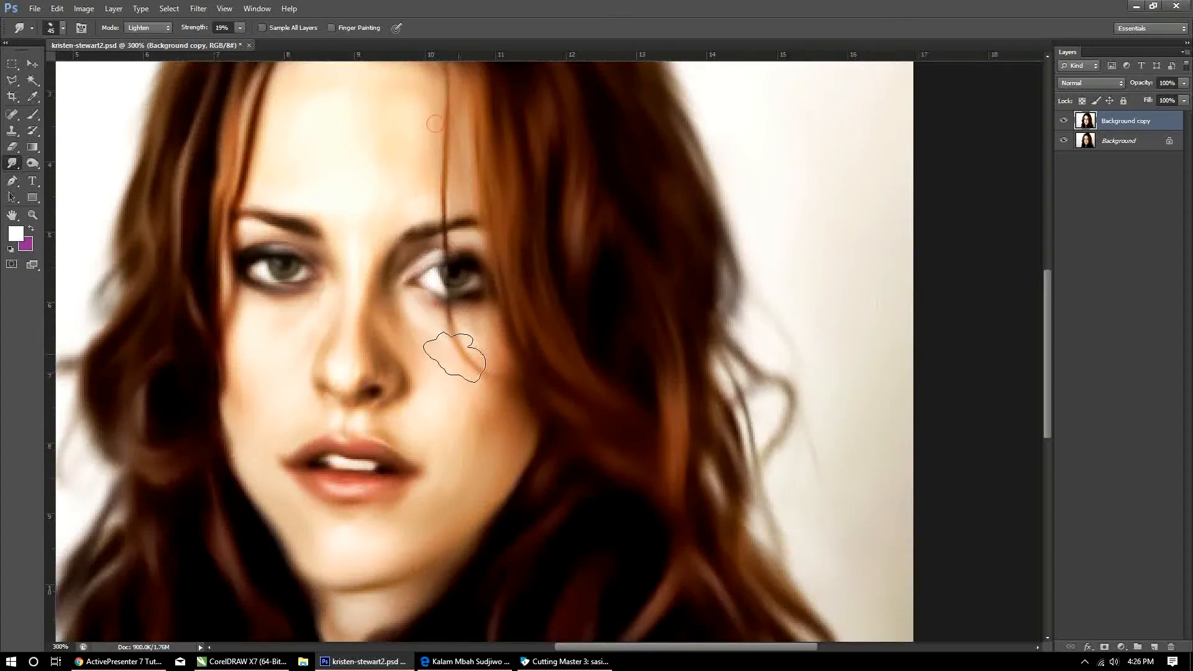
key("ctrl+z")
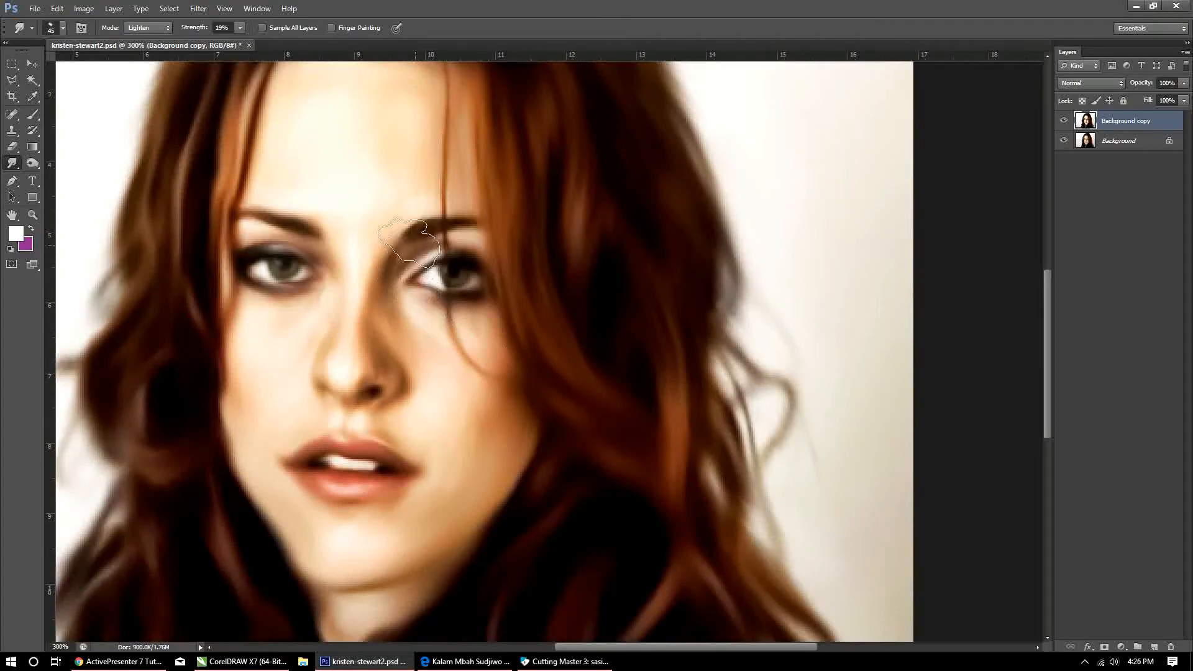
key("ctrl+plus")
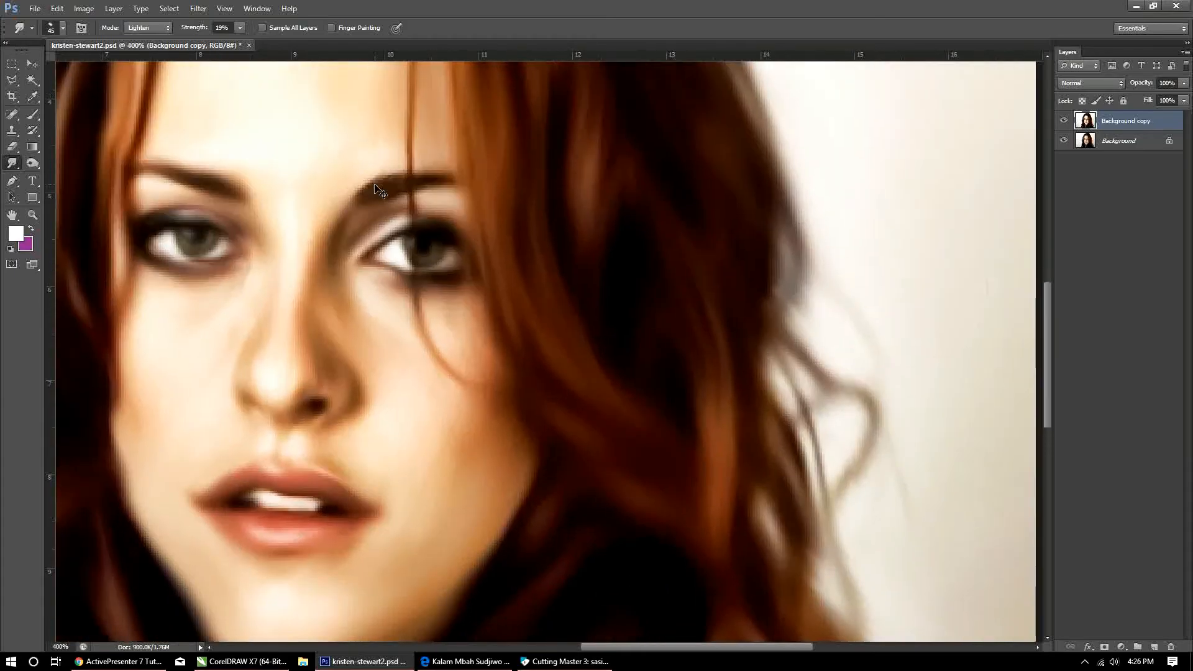
right_click(382, 200)
scroll(593, 312, "up", 3)
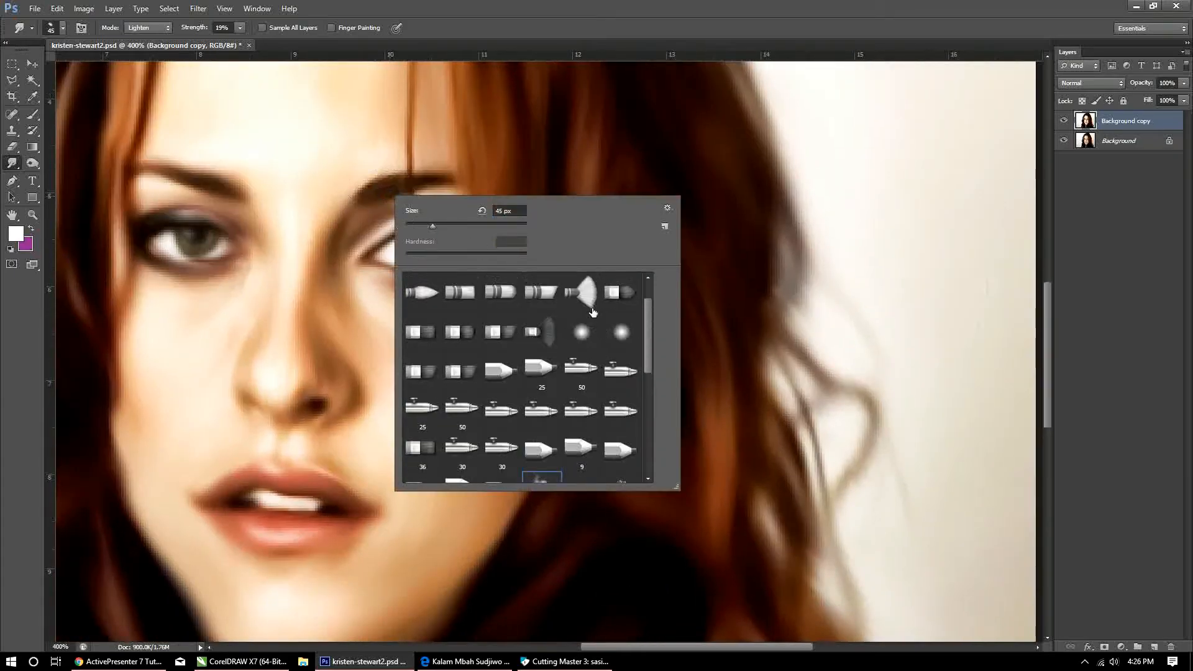
double_click(588, 305)
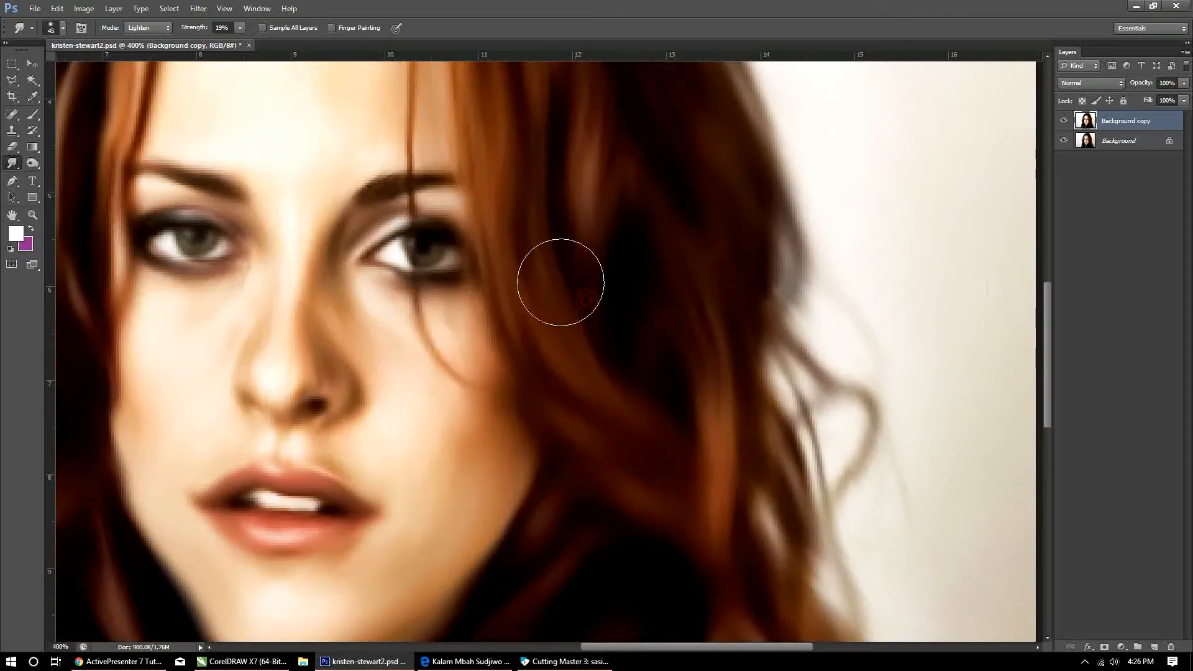
key("bracketleft")
key("ctrl+plus")
key("ctrl+plus")
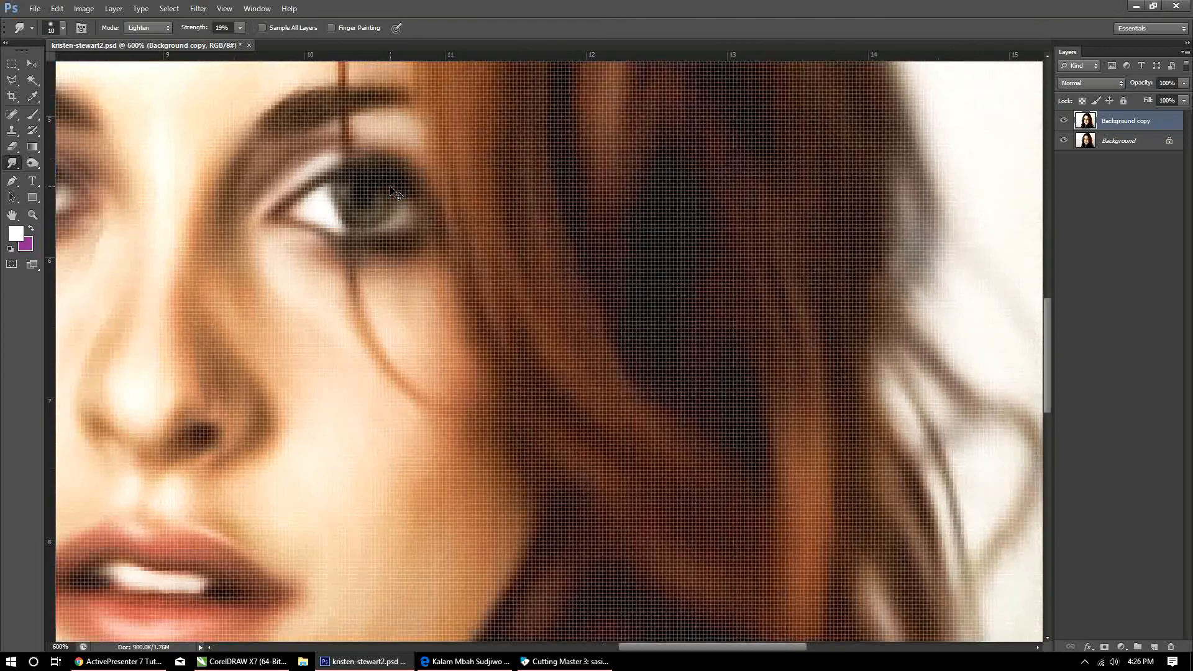
key("ctrl+minus")
key("ctrl+minus")
key("ctrl+plus")
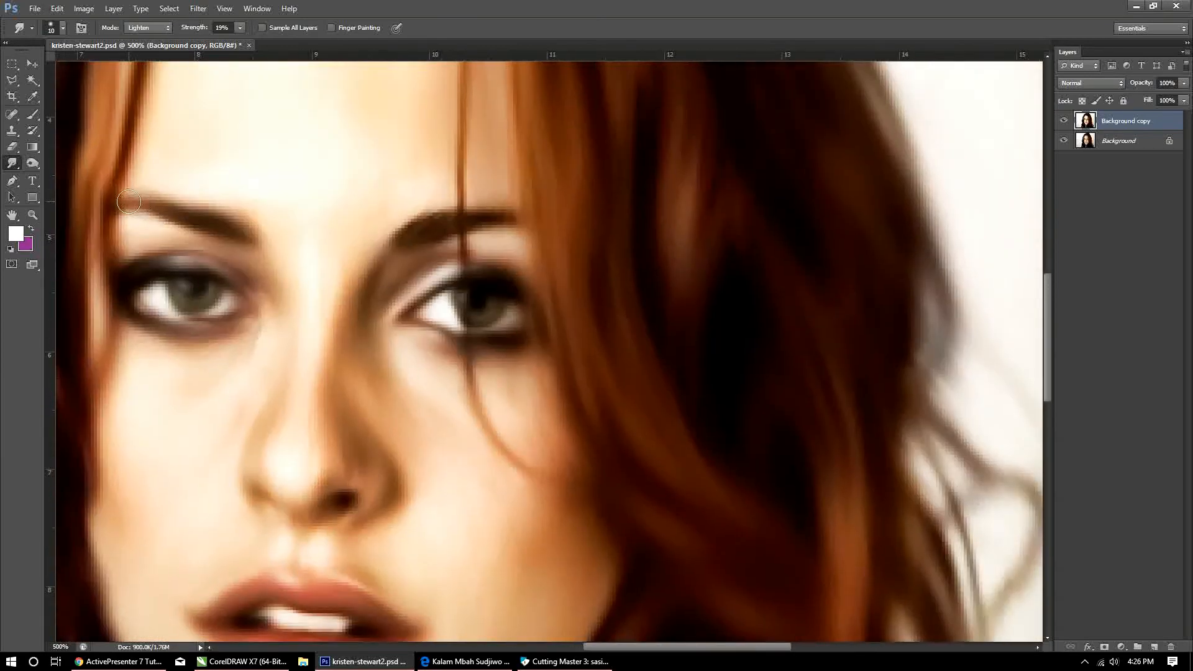
Choose the 59 px spatter brush, reduce it to 15 px, and smudge the left eyebrow in Lighten mode
right_click(262, 202)
scroll(423, 363, "down", 5)
double_click(420, 405)
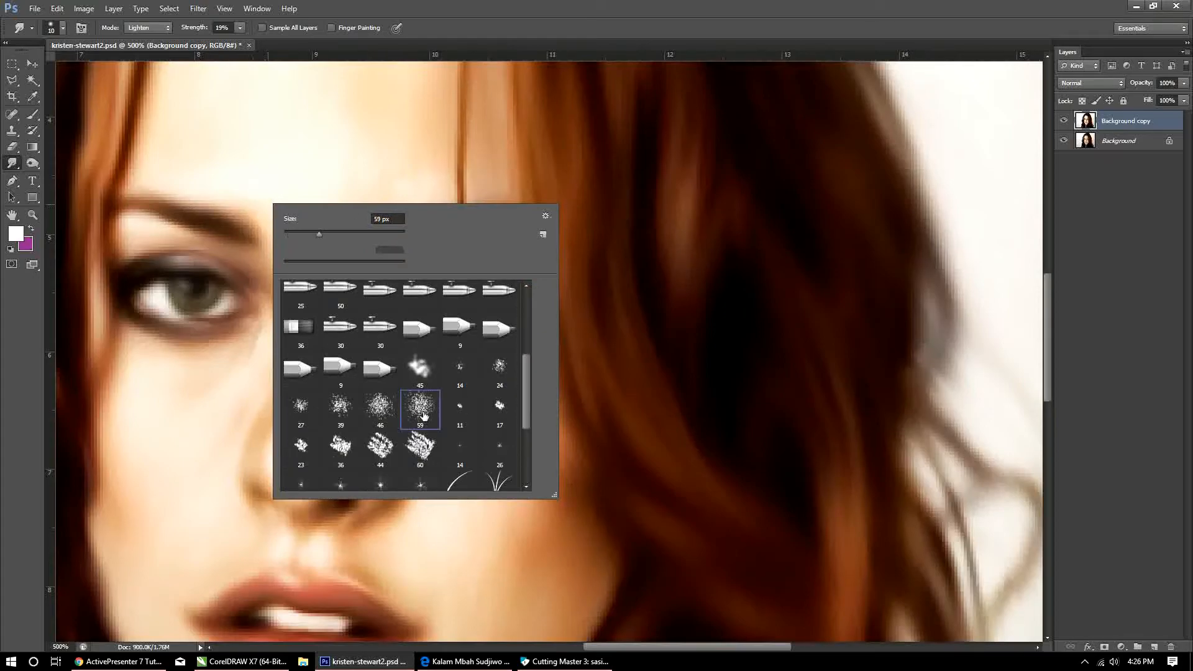
key("bracketleft")
key("bracketleft")
key("bracketleft")
key("bracketleft")
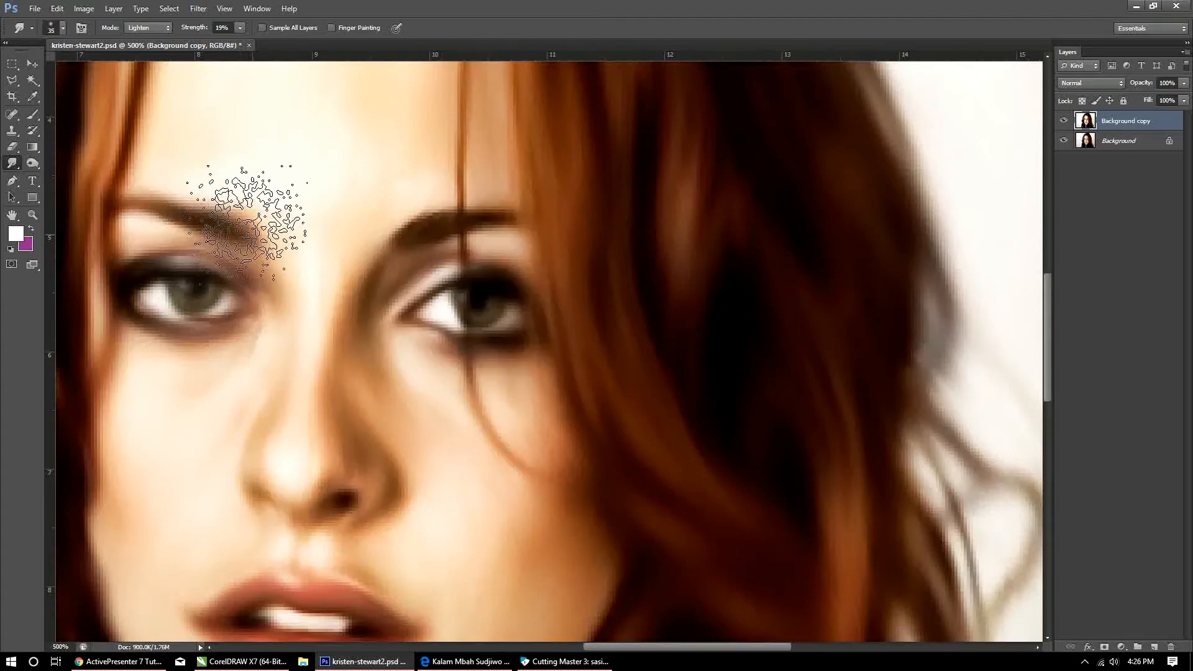
mouse_move(172, 213)
left_mouse_down()
mouse_move(262, 238)
mouse_move(222, 219)
mouse_move(289, 217)
left_mouse_up()
left_click_drag(178, 210, 281, 213)
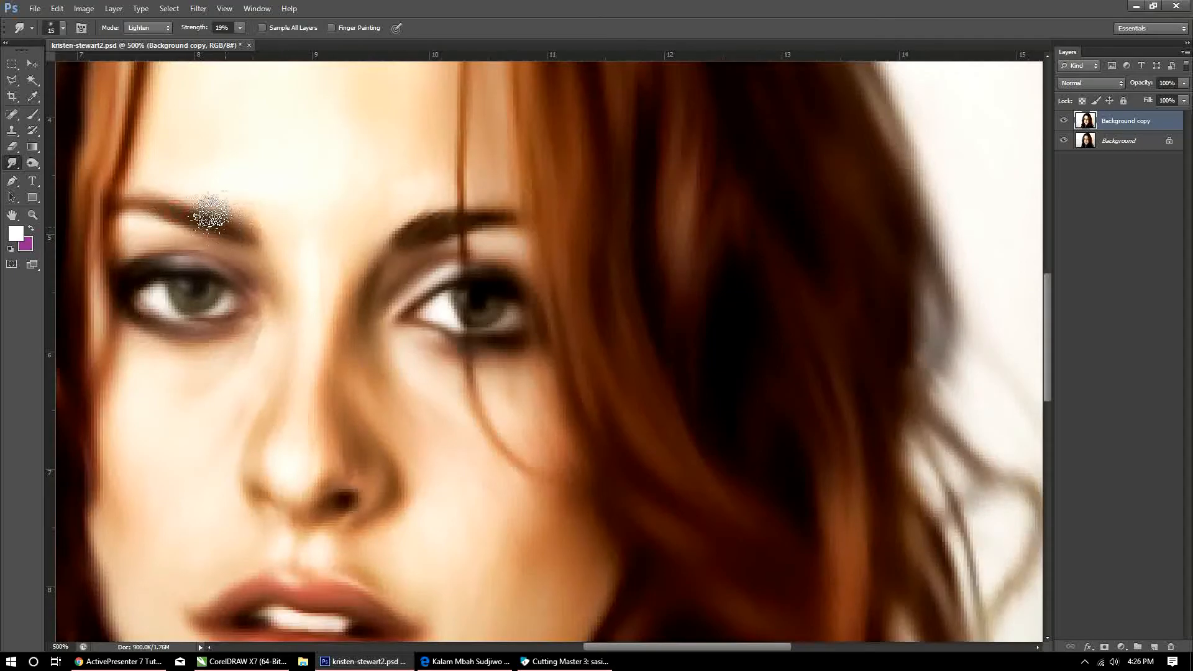
Switch the smudging mode to Normal and soften the left eyebrow along its upper edge
left_click(165, 28)
left_click(142, 42)
left_click_drag(173, 195, 265, 230)
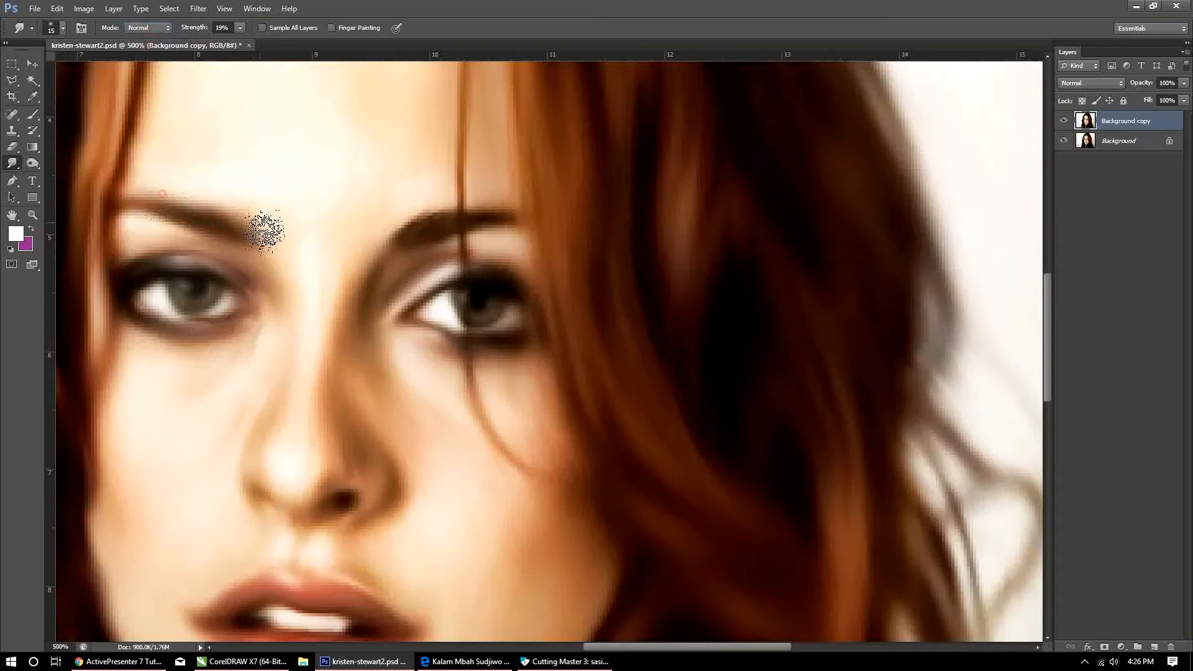
mouse_move(180, 186)
left_mouse_down()
mouse_move(226, 212)
mouse_move(212, 222)
left_mouse_up()
mouse_move(133, 146)
left_mouse_down()
mouse_move(226, 213)
mouse_move(214, 219)
left_mouse_up()
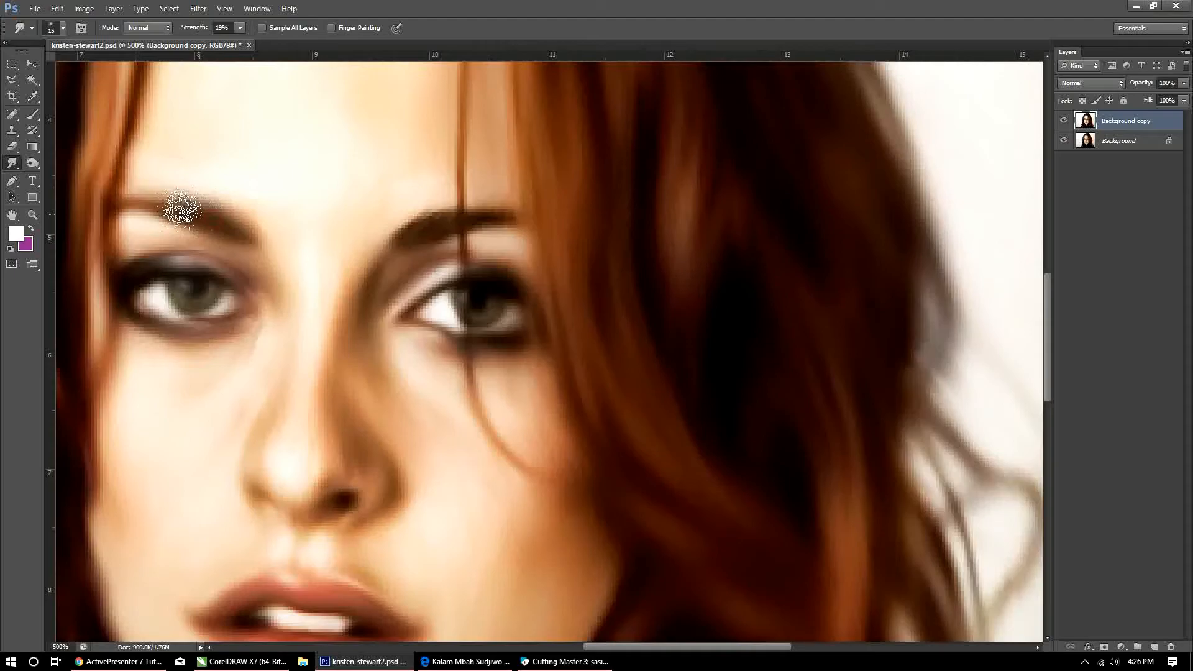
Smudge the right eyebrow with the 15 px spatter brush in Normal mode
mouse_move(393, 213)
left_mouse_down()
mouse_move(330, 258)
mouse_move(420, 280)
mouse_move(402, 269)
mouse_move(439, 249)
mouse_move(278, 291)
mouse_move(341, 277)
mouse_move(243, 241)
mouse_move(298, 283)
mouse_move(325, 283)
mouse_move(278, 277)
mouse_move(302, 278)
mouse_move(359, 235)
left_mouse_up()
left_click_drag(337, 274, 381, 243)
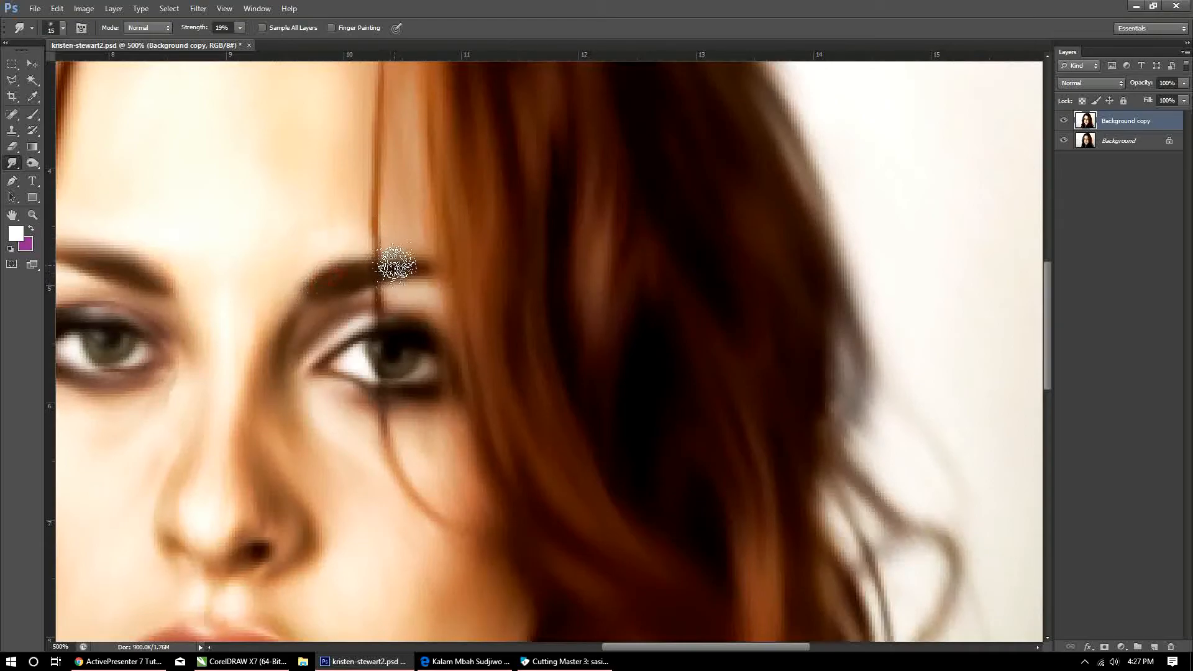
left_click_drag(349, 347, 416, 266)
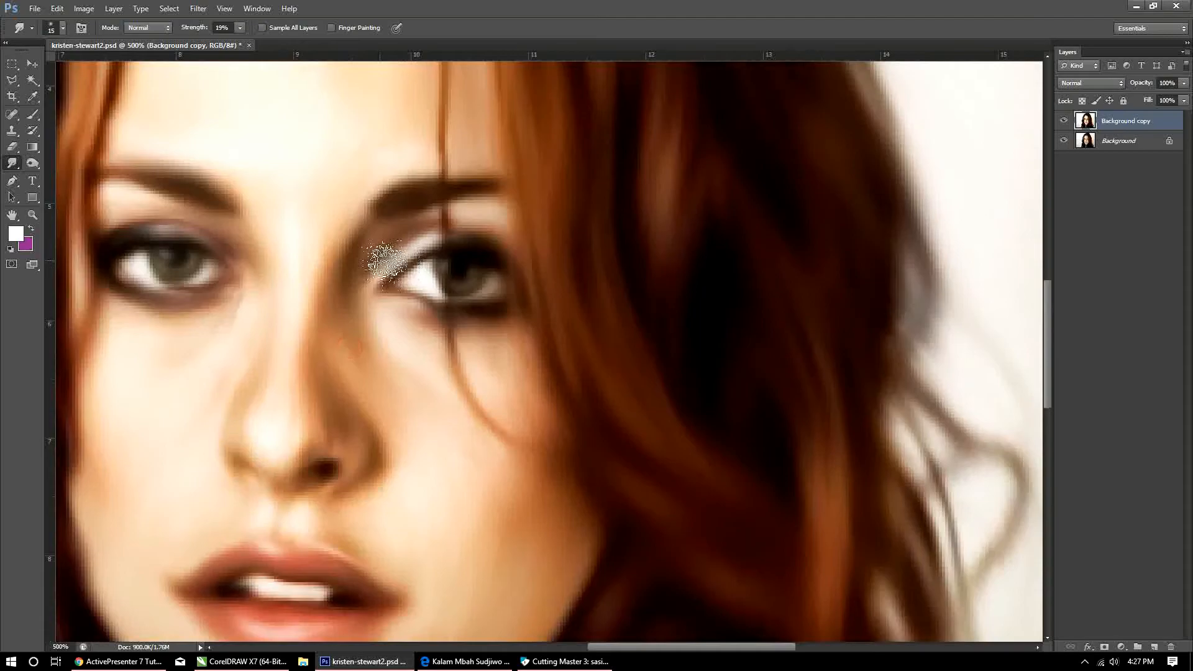
Set the Smudge tool to Darken mode with a round 9 px brush for refining the eye area
left_click(149, 44)
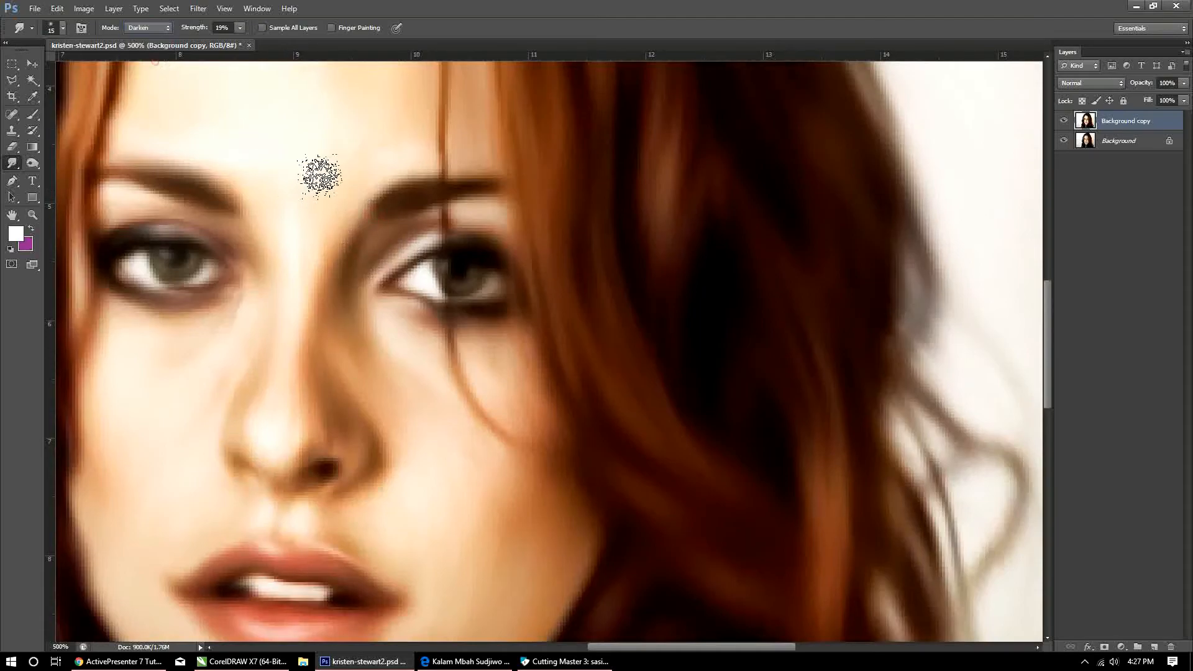
right_click(319, 177)
scroll(465, 279, "up", 4)
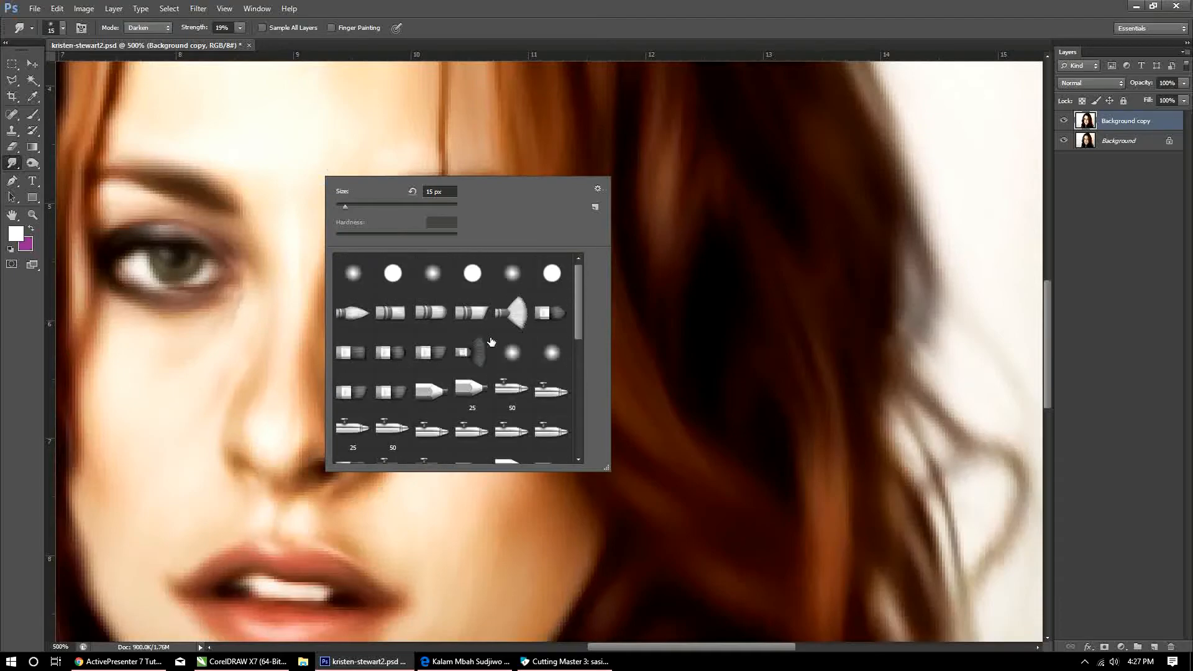
key("Return")
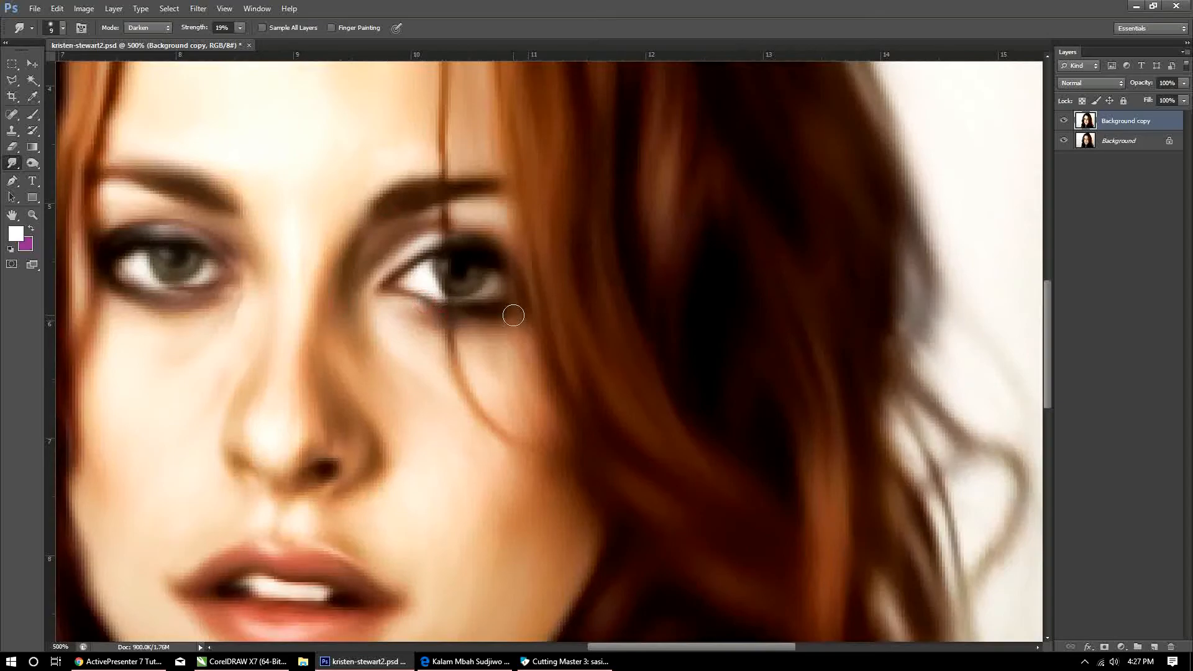
key("ctrl+minus")
key("ctrl+minus")
key("ctrl+minus")
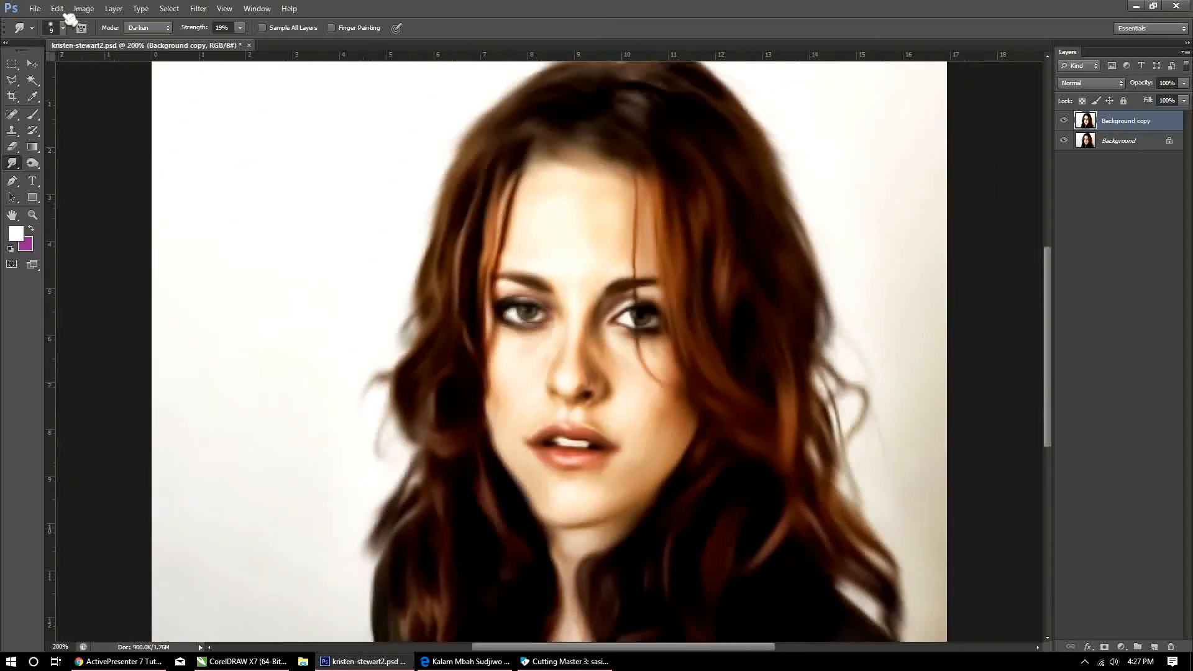
Darken the hair on both sides with the Burn tool, using a 100 px brush on Midtones at 50% exposure
left_click(34, 164)
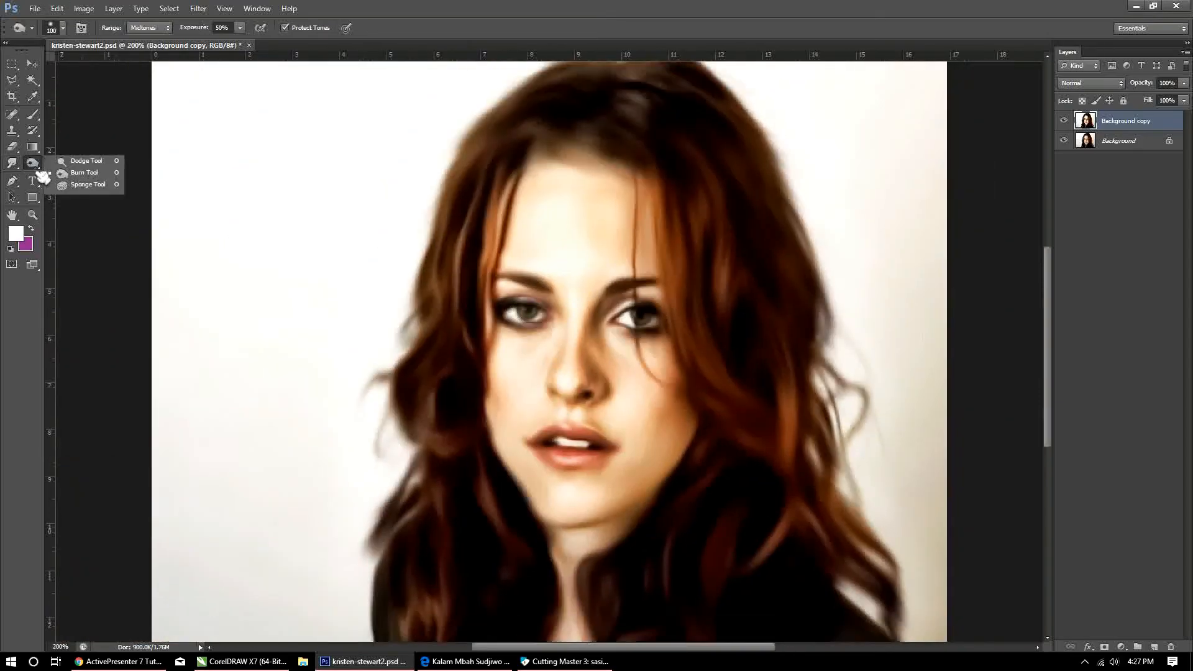
left_click(85, 174)
mouse_move(704, 184)
left_mouse_down()
mouse_move(799, 341)
mouse_move(772, 323)
mouse_move(810, 451)
left_mouse_up()
mouse_move(551, 148)
left_mouse_down()
mouse_move(440, 325)
mouse_move(479, 160)
mouse_move(439, 454)
mouse_move(394, 295)
mouse_move(373, 474)
mouse_move(466, 350)
left_mouse_up()
left_click_drag(622, 316, 535, 411)
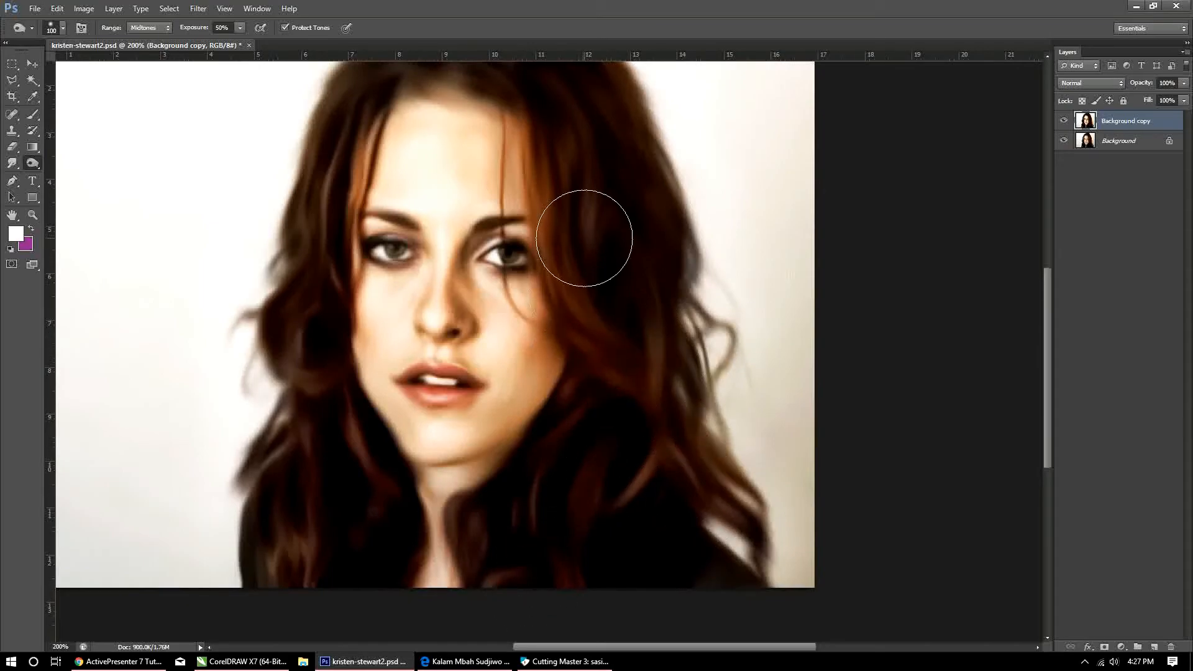
left_click_drag(495, 364, 558, 438)
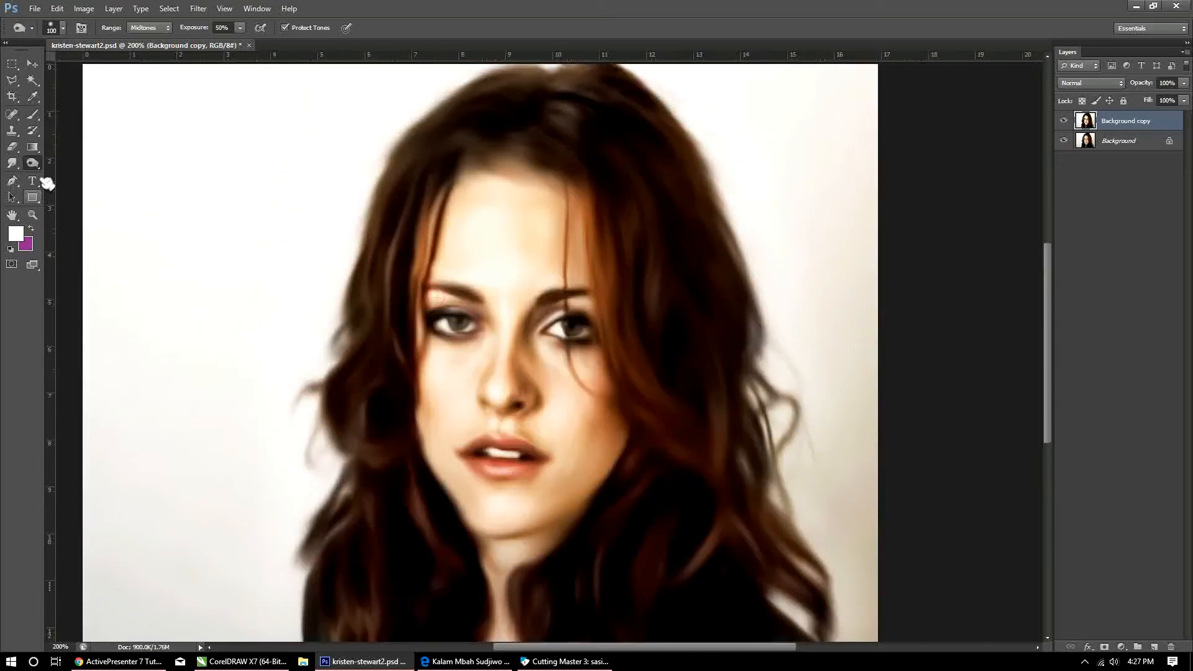
Lighten the facial skin with the Dodge tool, using a 125 px brush on Midtones at 26% exposure
right_click(32, 163)
left_click(87, 161)
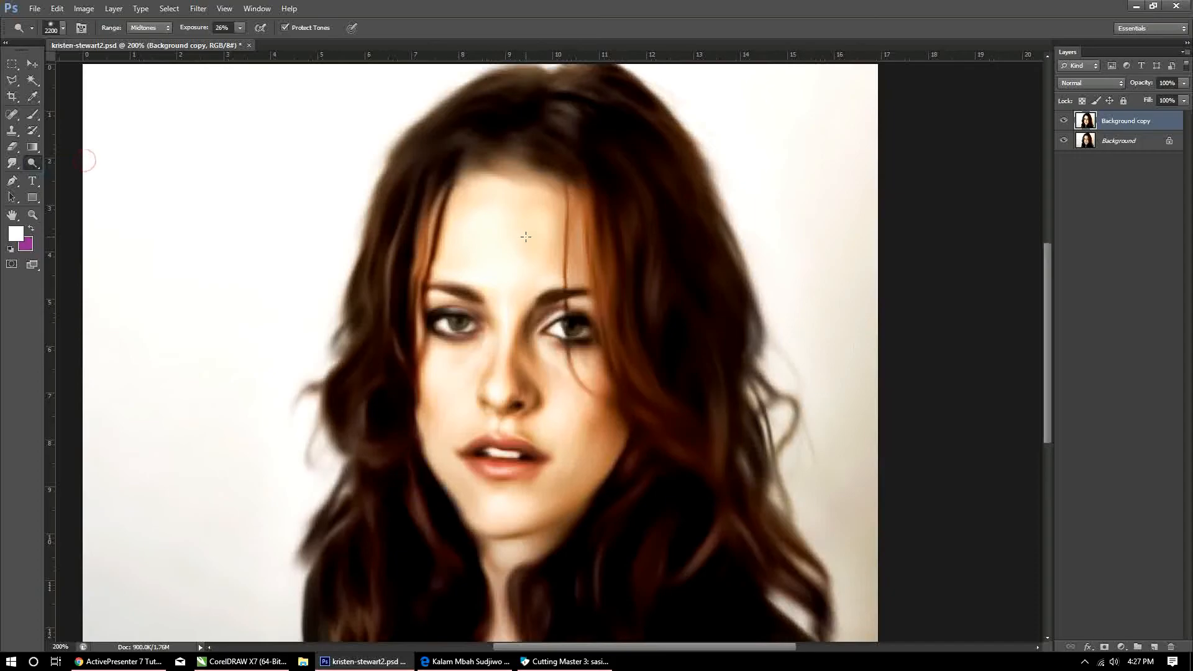
key("bracketright")
key("bracketright")
key("bracketright")
key("bracketleft")
key("bracketleft")
key("bracketleft")
key("bracketleft")
key("bracketleft")
key("bracketleft")
key("bracketleft")
key("bracketleft")
key("bracketleft")
key("bracketleft")
key("bracketleft")
key("bracketleft")
key("bracketleft")
key("bracketleft")
key("bracketleft")
key("bracketleft")
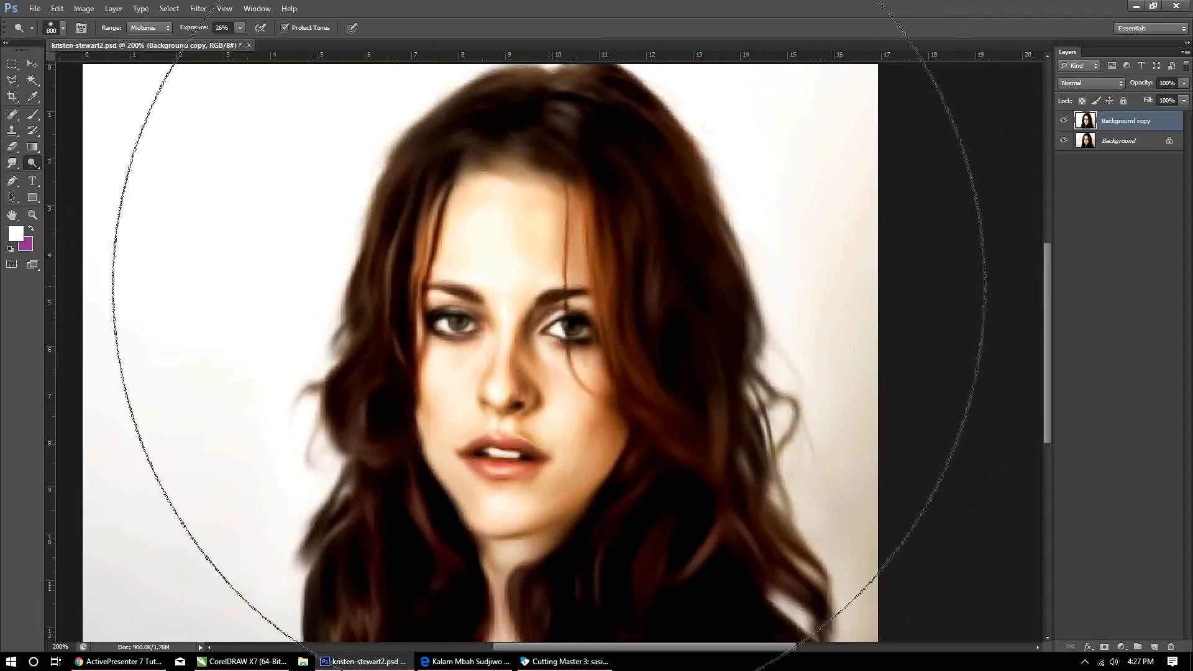
key("bracketleft")
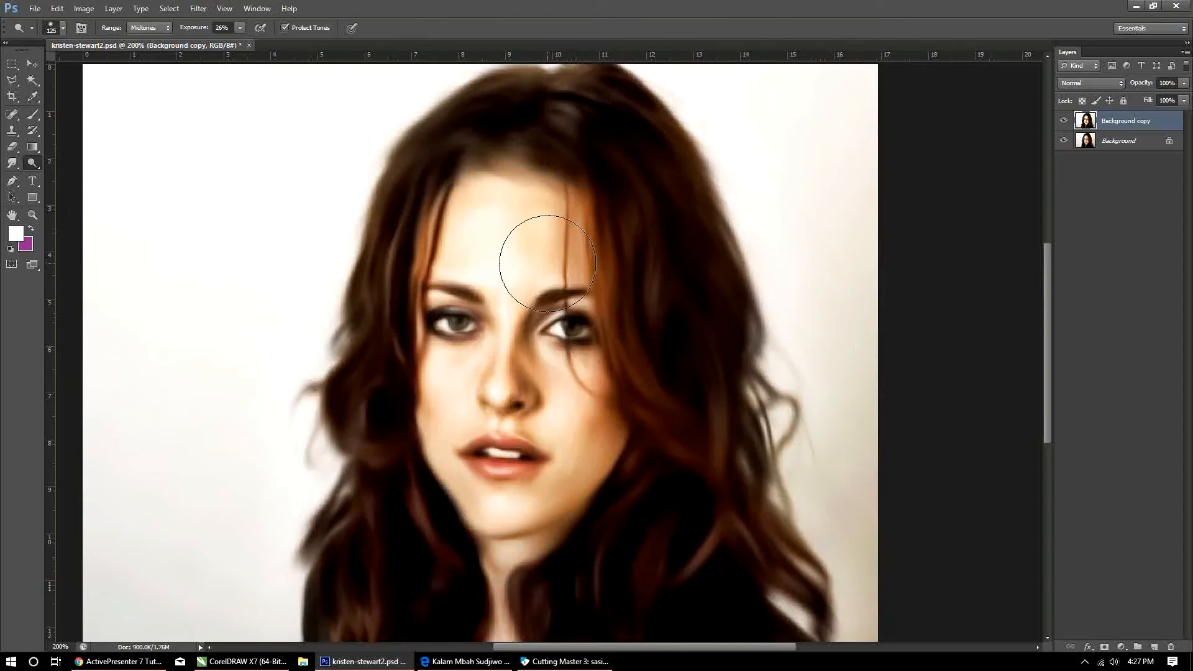
key("ctrl+plus")
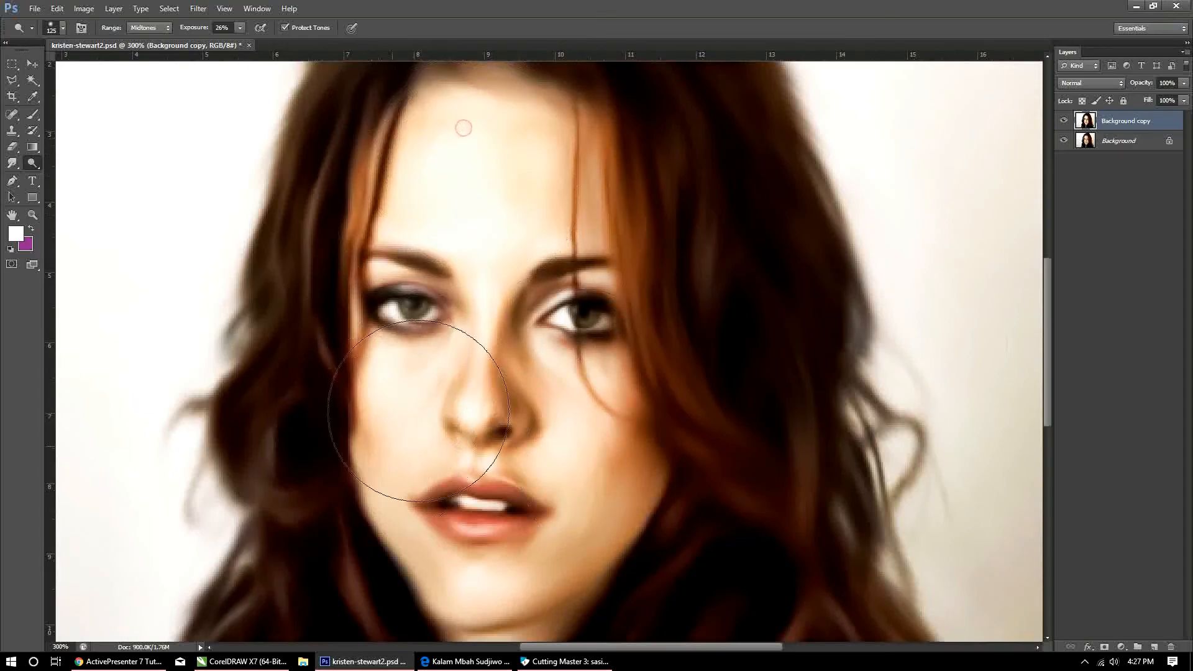
left_click_drag(615, 447, 630, 336)
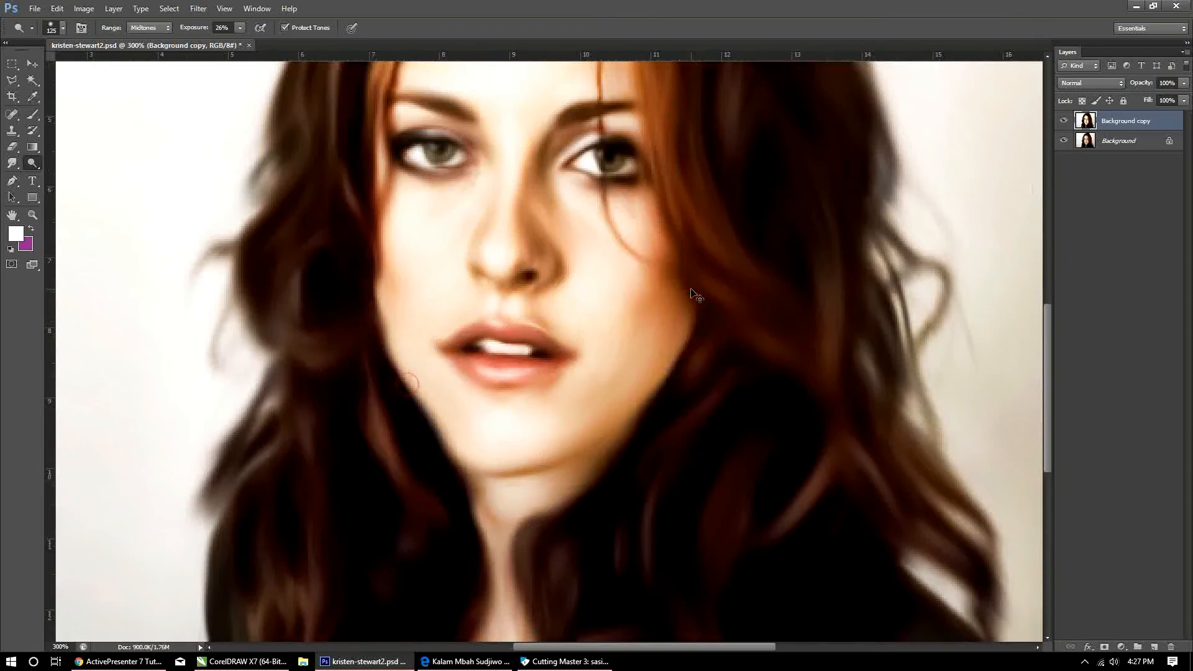
Reduce the Dodge brush to 35 px for the lips and set its tonal range to Highlights
key("ctrl+plus")
key("ctrl+plus")
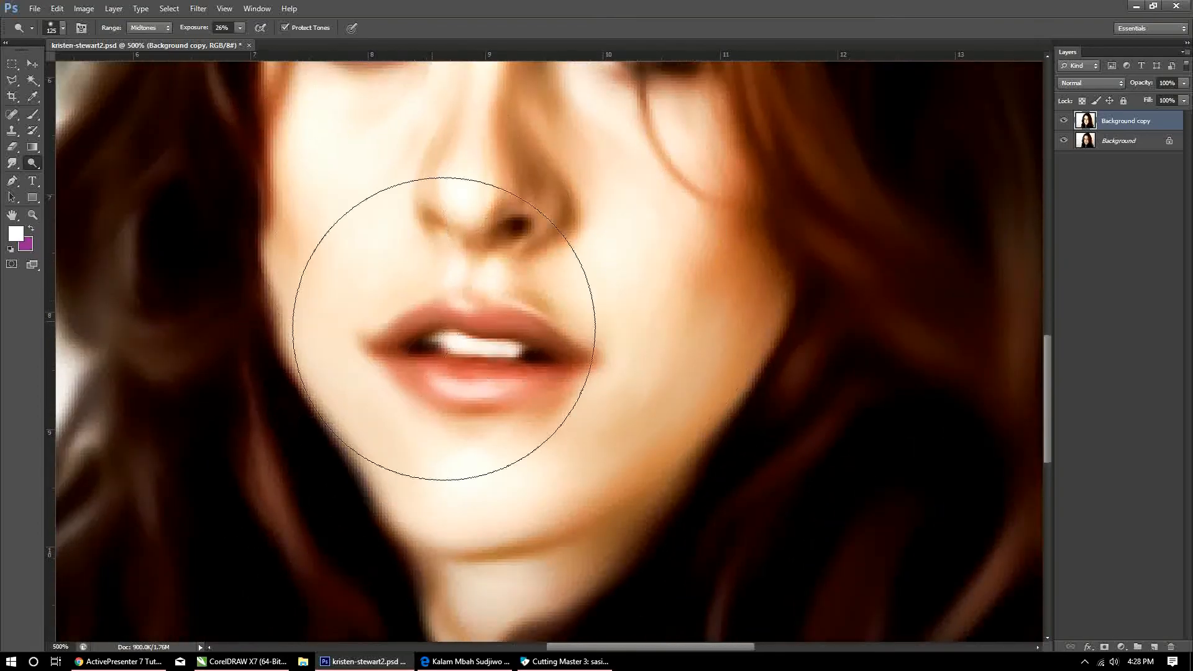
key("bracketleft")
key("bracketleft")
key("bracketleft")
key("bracketleft")
key("bracketleft")
key("bracketleft")
key("bracketleft")
key("bracketleft")
key("bracketleft")
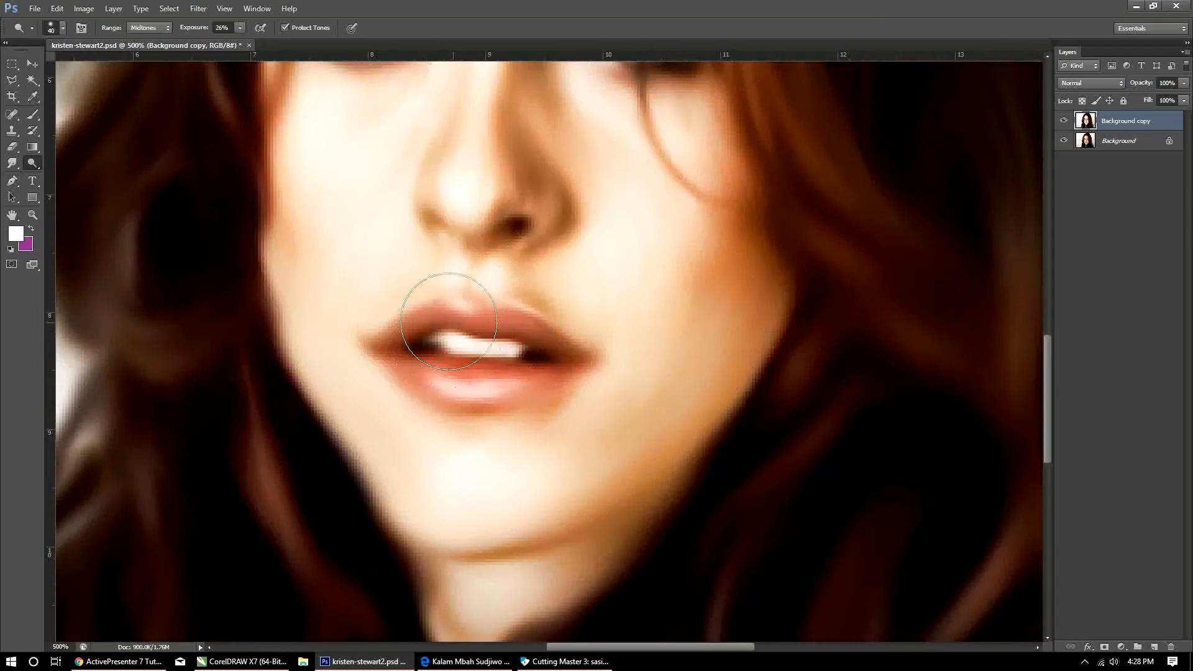
left_click(147, 29)
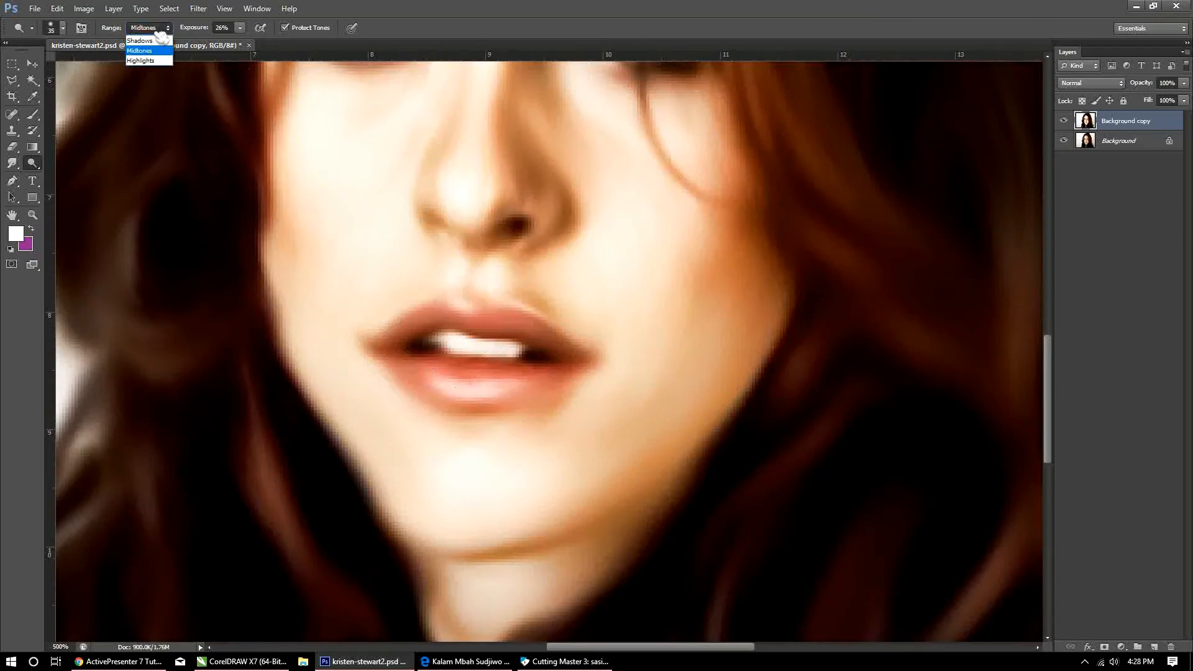
left_click(142, 61)
Try dodging the lips with the 35 px brush on Highlights, and undo the strokes
mouse_move(492, 313)
left_mouse_down()
mouse_move(525, 314)
mouse_move(617, 368)
mouse_move(539, 327)
mouse_move(394, 313)
mouse_move(417, 366)
left_mouse_up()
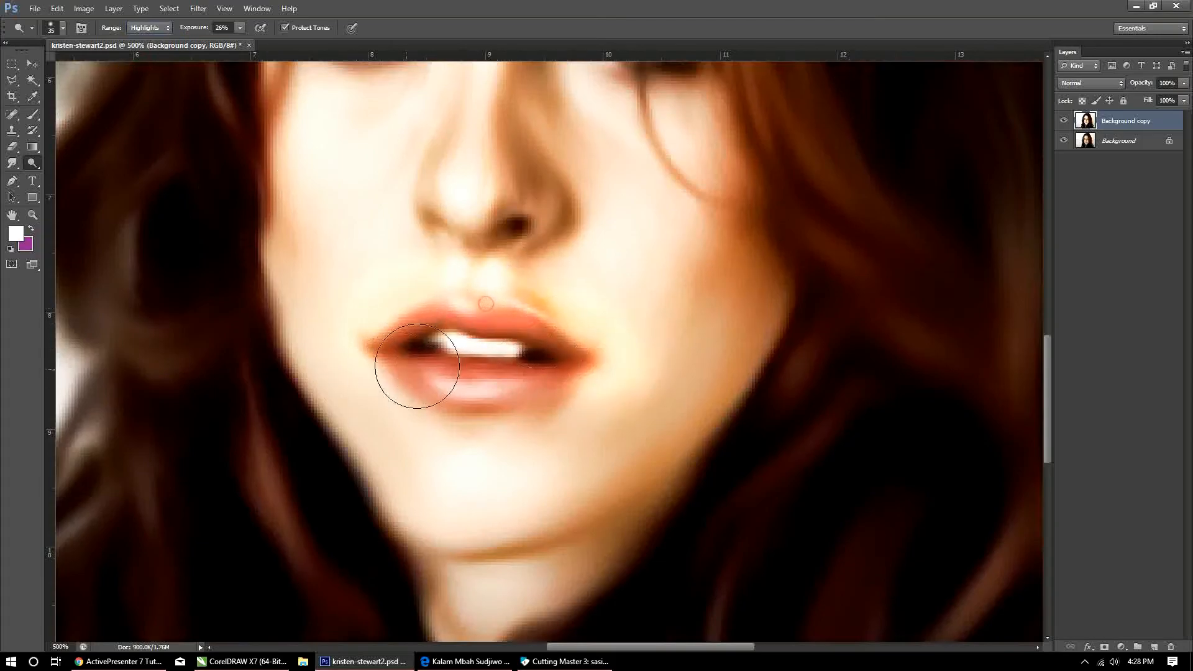
key("ctrl+alt+z")
key("ctrl+alt+z")
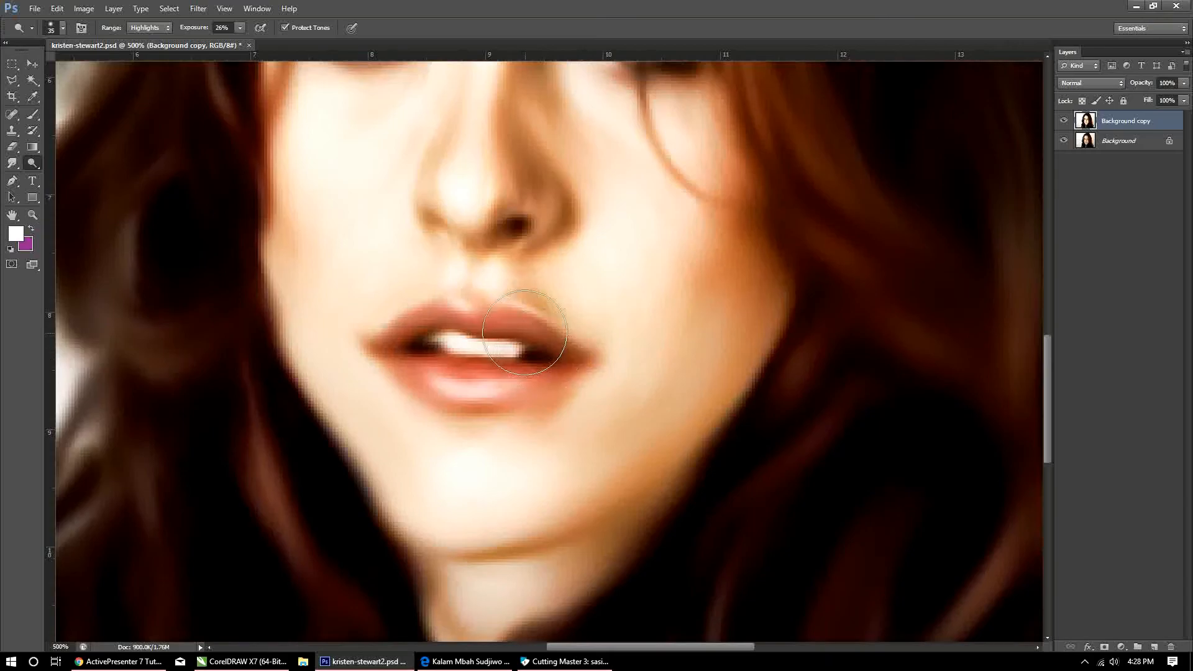
Dodge the contours of both lips and the left jawline with a 20 px brush on Highlights
left_click_drag(513, 319, 596, 369)
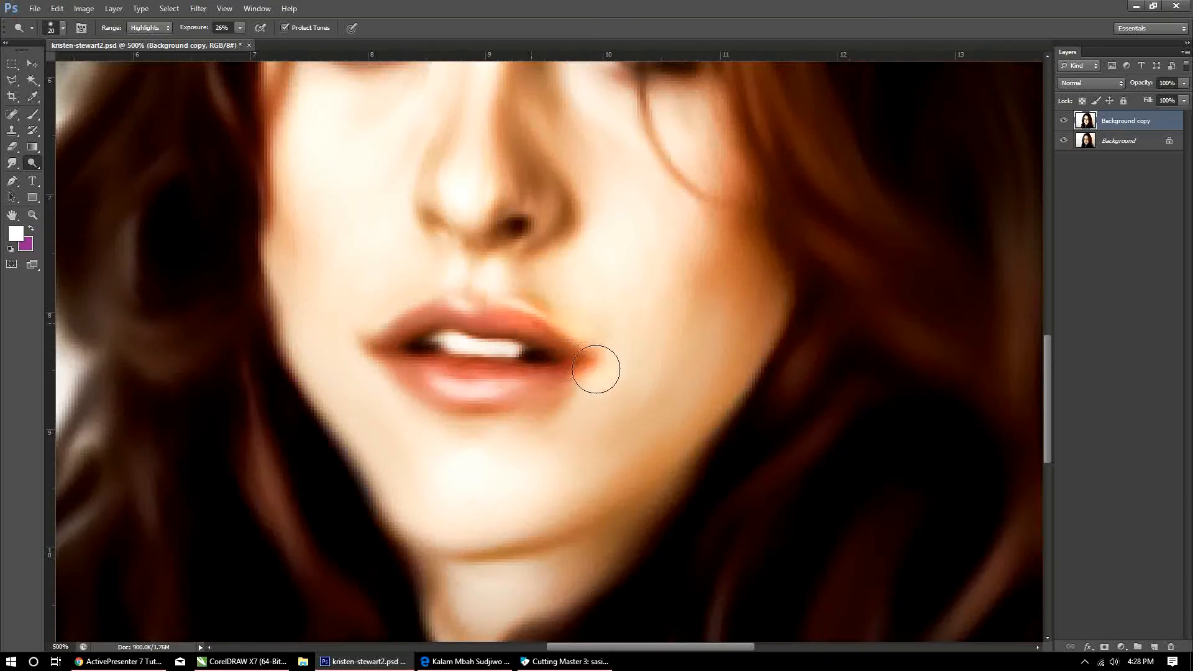
left_click_drag(455, 312, 363, 369)
mouse_move(428, 387)
left_mouse_down()
mouse_move(522, 407)
mouse_move(597, 356)
left_mouse_up()
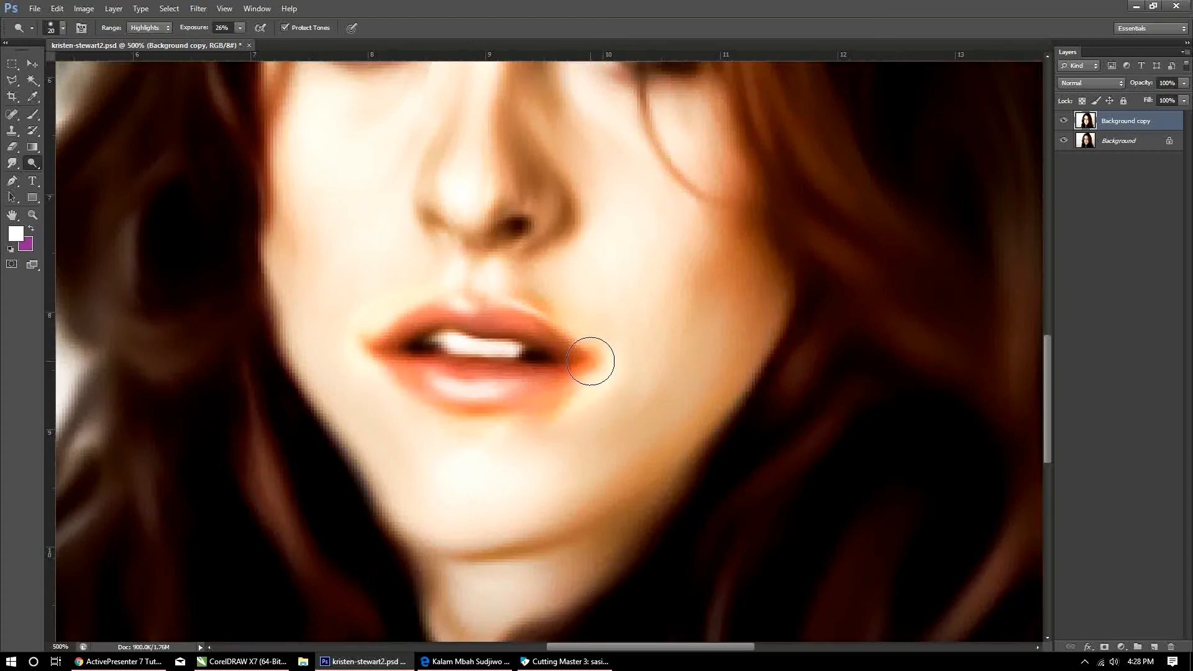
mouse_move(298, 372)
left_mouse_down()
mouse_move(399, 523)
mouse_move(459, 527)
left_mouse_up()
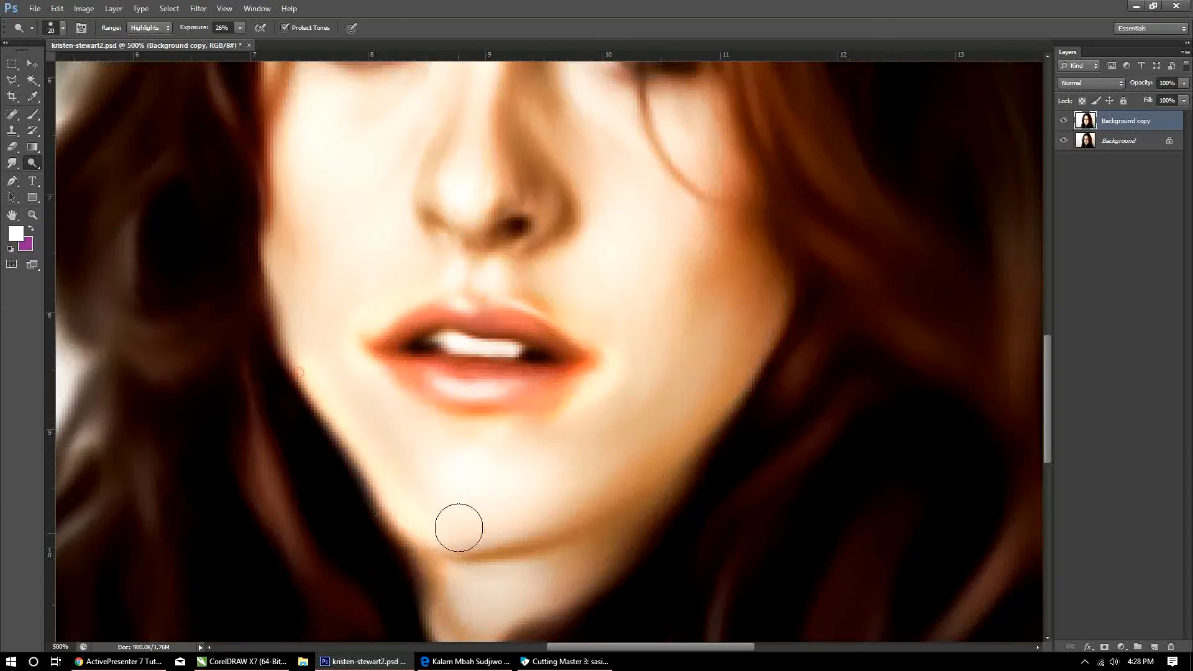
Try dodging the right jawline and upper neck on Highlights, and undo those strokes
mouse_move(741, 363)
left_mouse_down()
mouse_move(715, 416)
mouse_move(535, 559)
mouse_move(538, 570)
mouse_move(514, 567)
mouse_move(687, 499)
left_mouse_up()
mouse_move(616, 549)
left_mouse_down()
mouse_move(688, 437)
mouse_move(555, 475)
mouse_move(626, 474)
mouse_move(613, 521)
left_mouse_up()
key("ctrl+minus")
key("ctrl+minus")
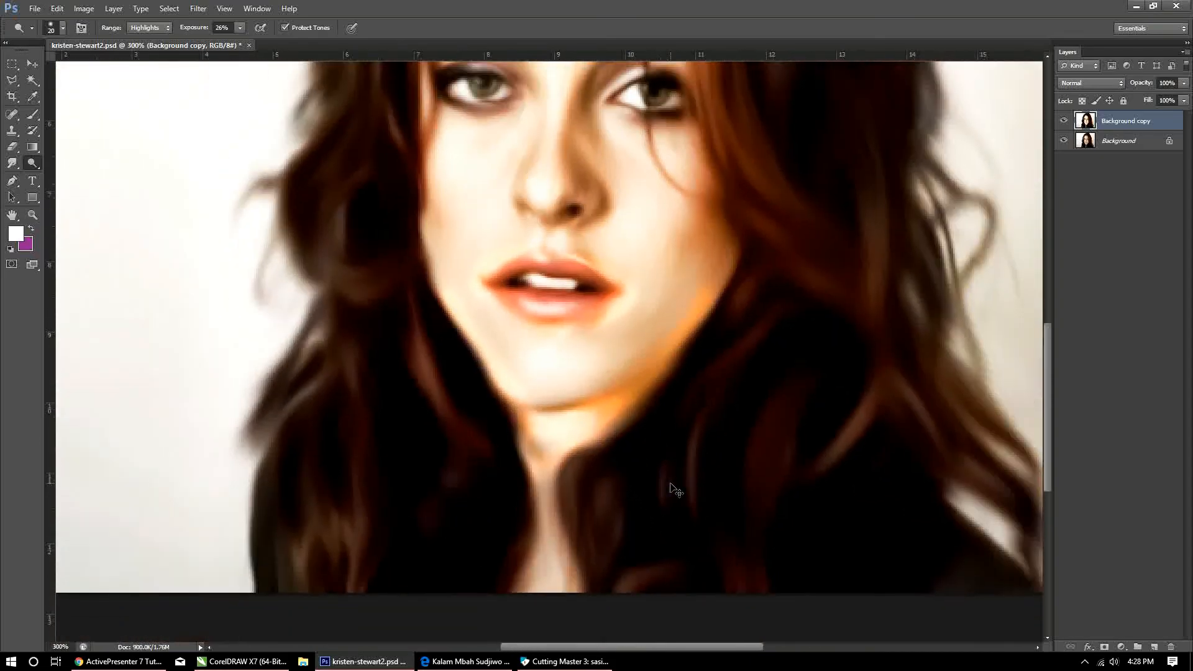
key("ctrl+alt+z")
key("ctrl+alt+z")
key("ctrl+alt+z")
key("ctrl+alt+z")
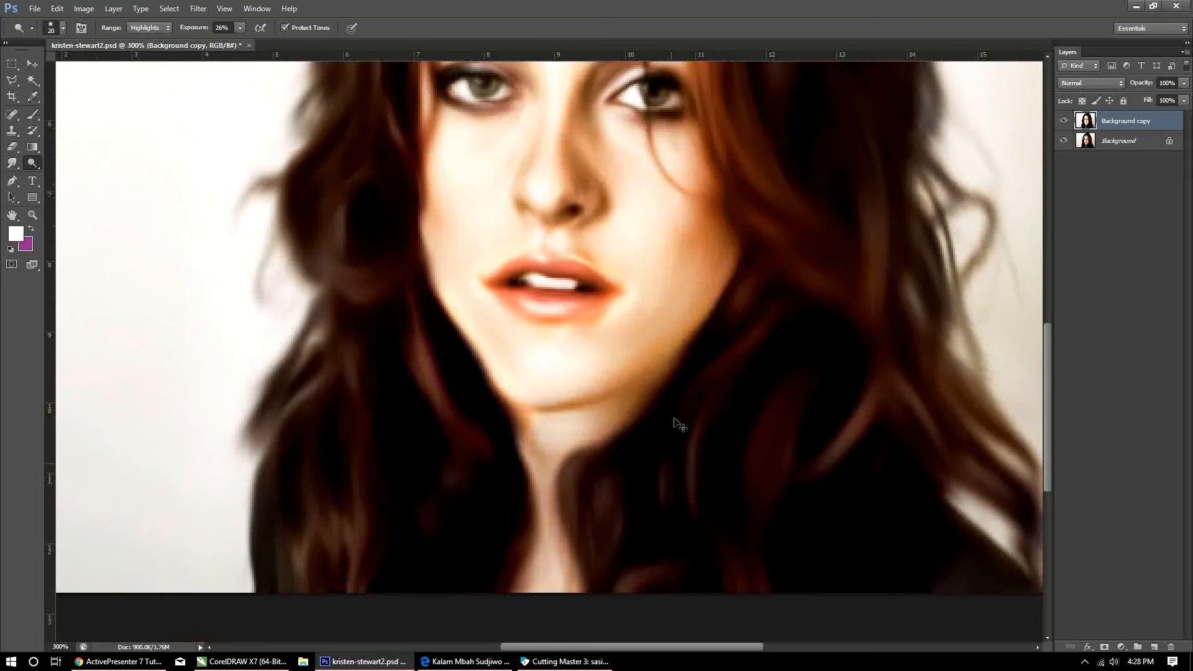
Set the Dodge range to Midtones and lighten the neck and right jawline with the 20 px brush
left_click(143, 50)
mouse_move(620, 391)
left_mouse_down()
mouse_move(549, 441)
mouse_move(546, 480)
left_mouse_up()
mouse_move(605, 413)
left_mouse_down()
mouse_move(699, 326)
mouse_move(666, 365)
mouse_move(741, 263)
left_mouse_up()
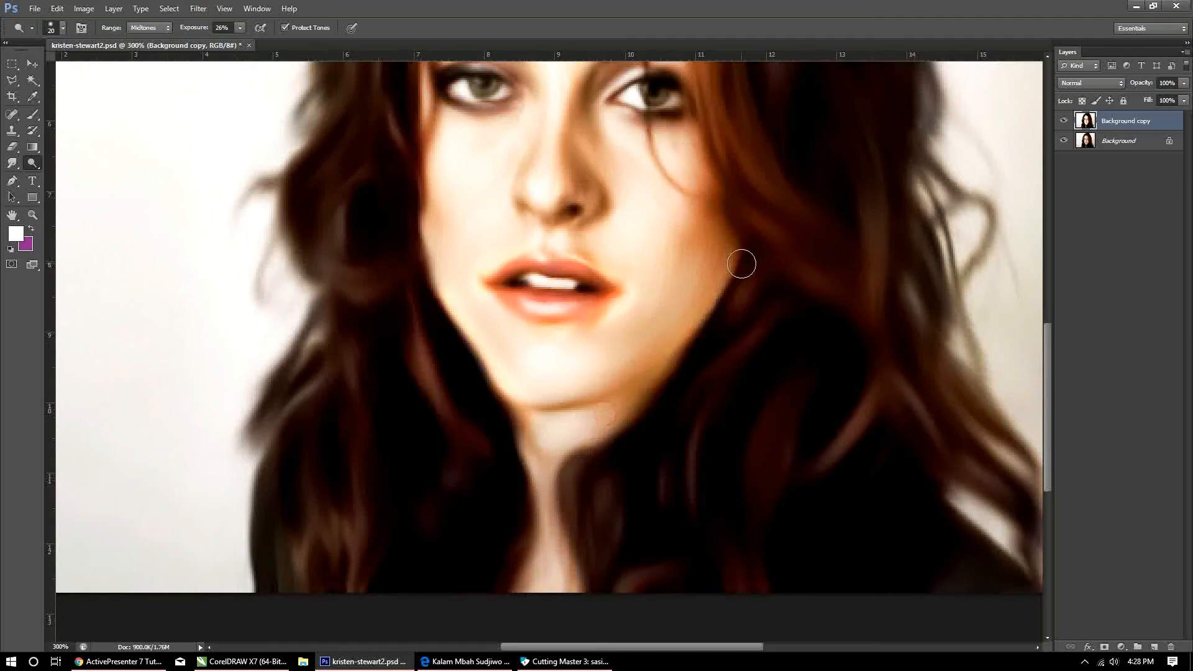
mouse_move(567, 420)
left_mouse_down()
mouse_move(661, 346)
mouse_move(587, 413)
mouse_move(528, 424)
mouse_move(522, 534)
mouse_move(542, 474)
left_mouse_up()
Dodge the side of the nose and the skin around both eyes with the 20 px brush on Midtones
left_click_drag(616, 249, 577, 369)
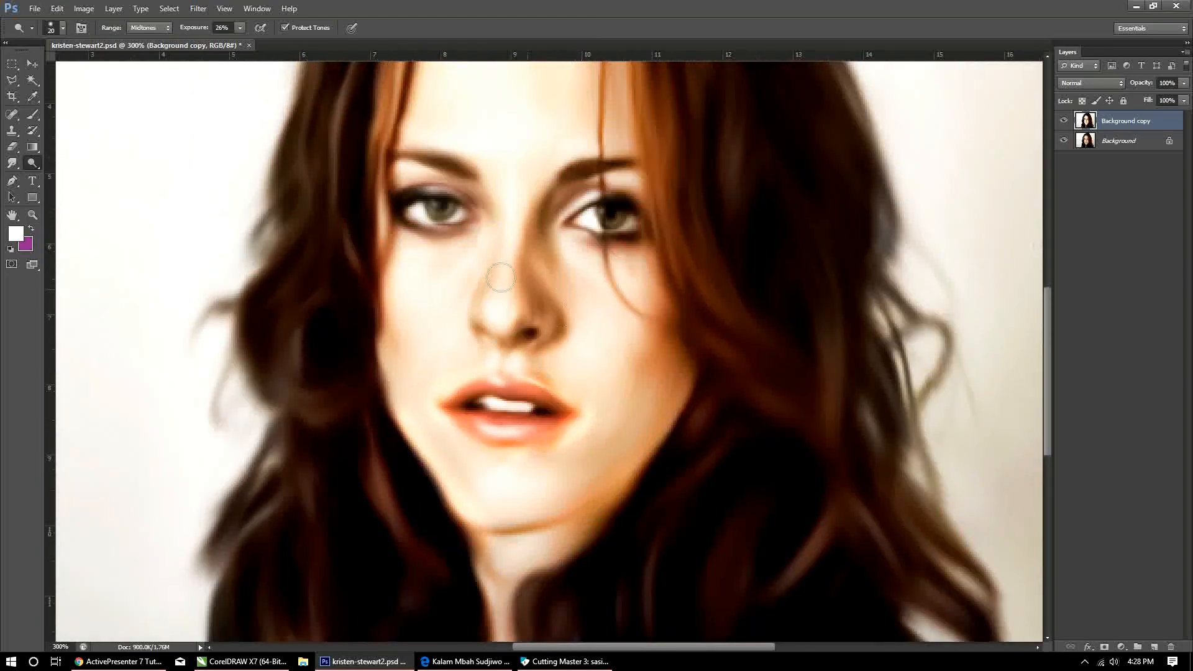
right_click(32, 163)
left_click(95, 161)
mouse_move(540, 270)
left_mouse_down()
mouse_move(543, 216)
mouse_move(564, 204)
mouse_move(555, 256)
mouse_move(588, 275)
mouse_move(580, 244)
mouse_move(628, 244)
mouse_move(647, 230)
mouse_move(624, 244)
left_mouse_up()
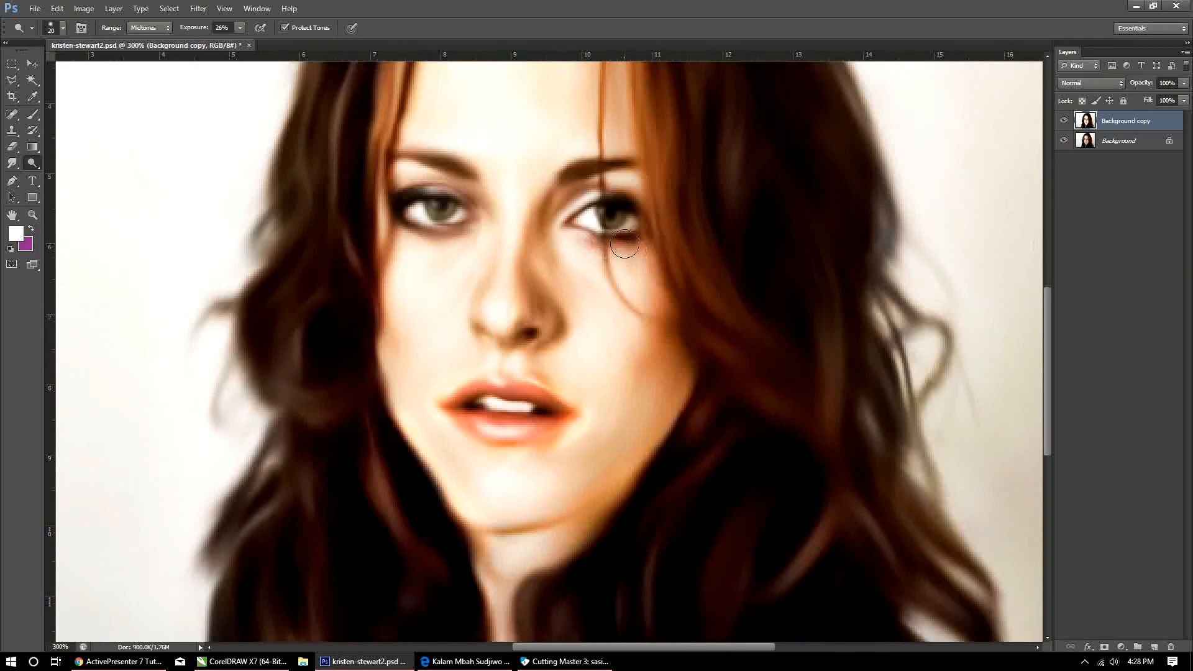
mouse_move(420, 224)
left_mouse_down()
mouse_move(362, 192)
mouse_move(406, 202)
mouse_move(430, 181)
mouse_move(368, 226)
mouse_move(459, 189)
mouse_move(500, 224)
mouse_move(483, 220)
mouse_move(446, 247)
mouse_move(485, 215)
mouse_move(446, 177)
mouse_move(503, 206)
left_mouse_up()
mouse_move(615, 181)
left_mouse_down()
mouse_move(586, 183)
mouse_move(535, 218)
left_mouse_up()
mouse_move(581, 184)
left_mouse_down()
mouse_move(519, 254)
mouse_move(557, 326)
left_mouse_up()
Hide and reshow the Background copy layer to compare with the original portrait, and save the document
left_click_drag(644, 229, 568, 382)
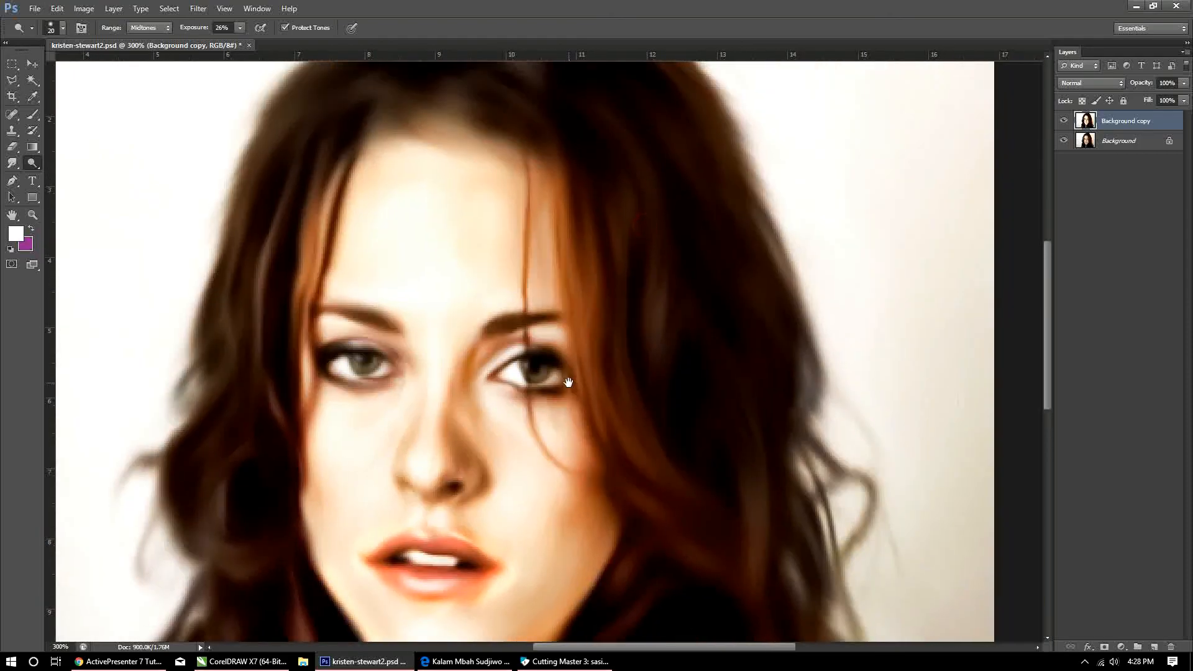
key("ctrl+minus")
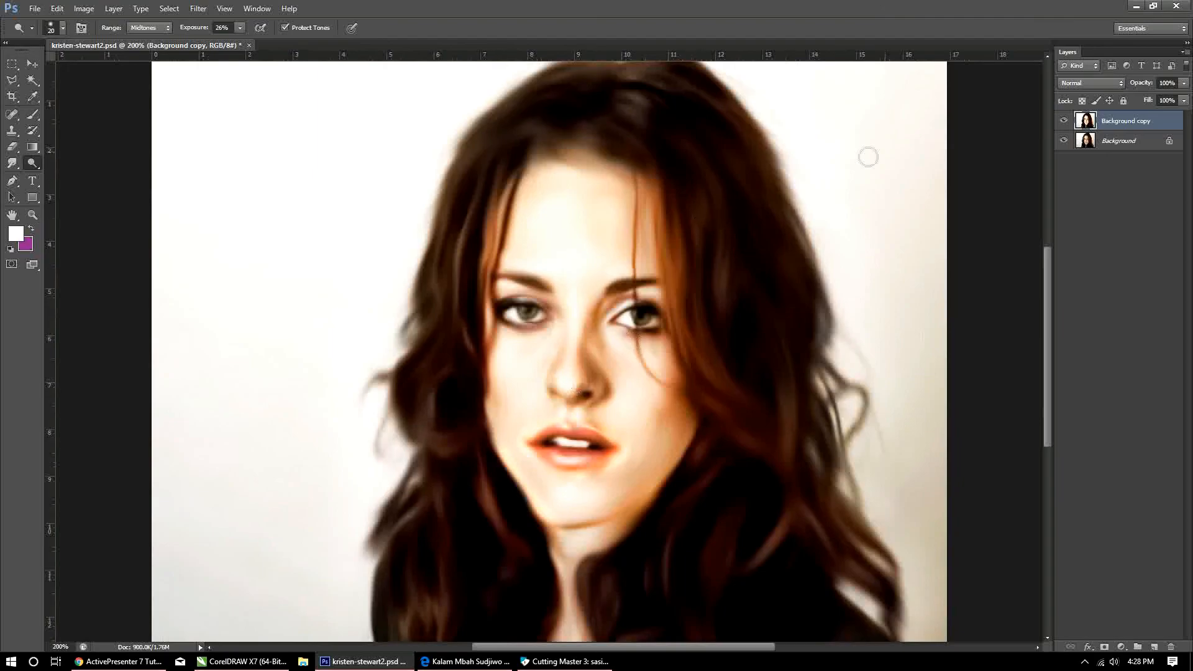
left_click(1064, 121)
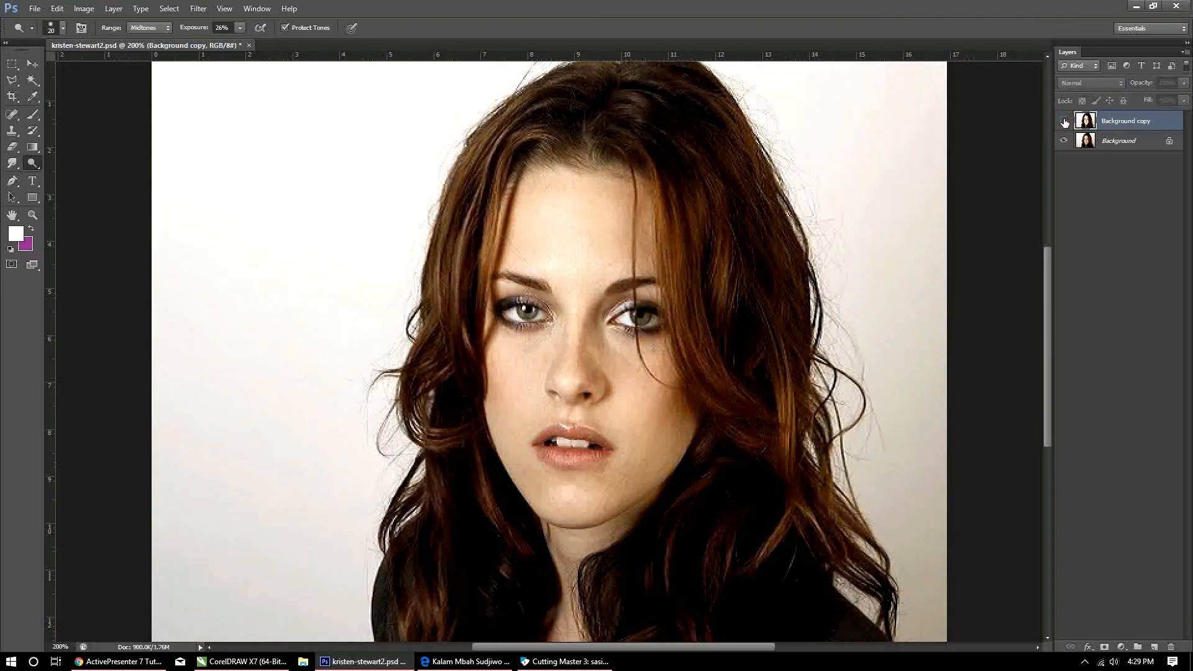
left_click(1063, 122)
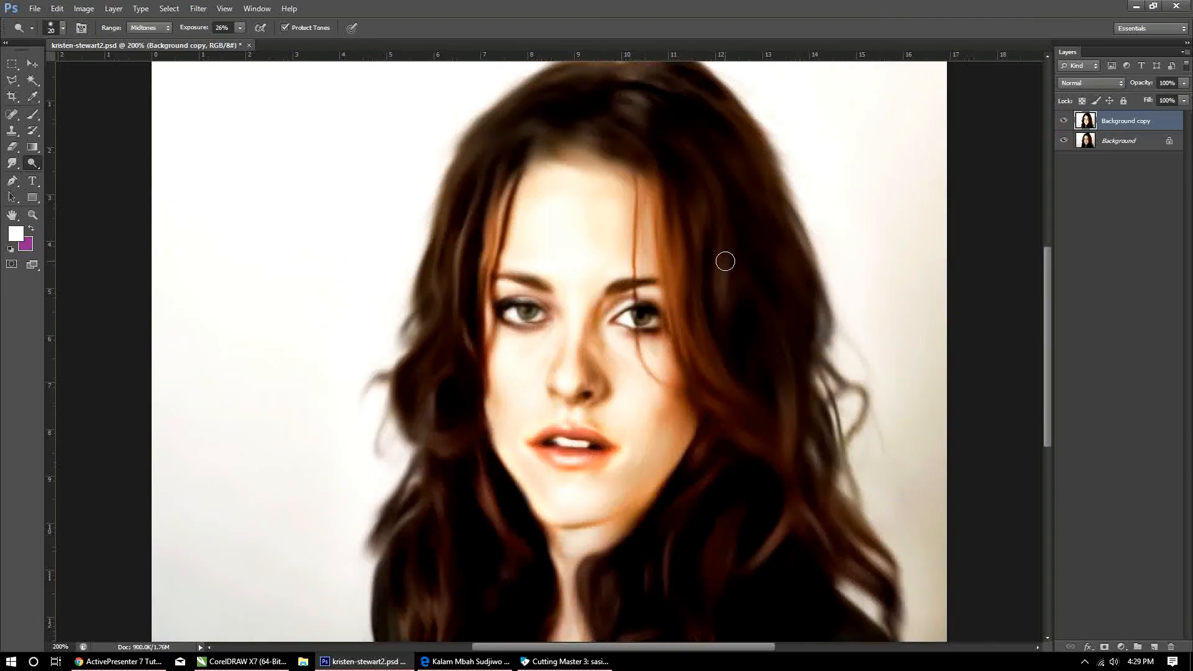
key("ctrl+s")
key("v")
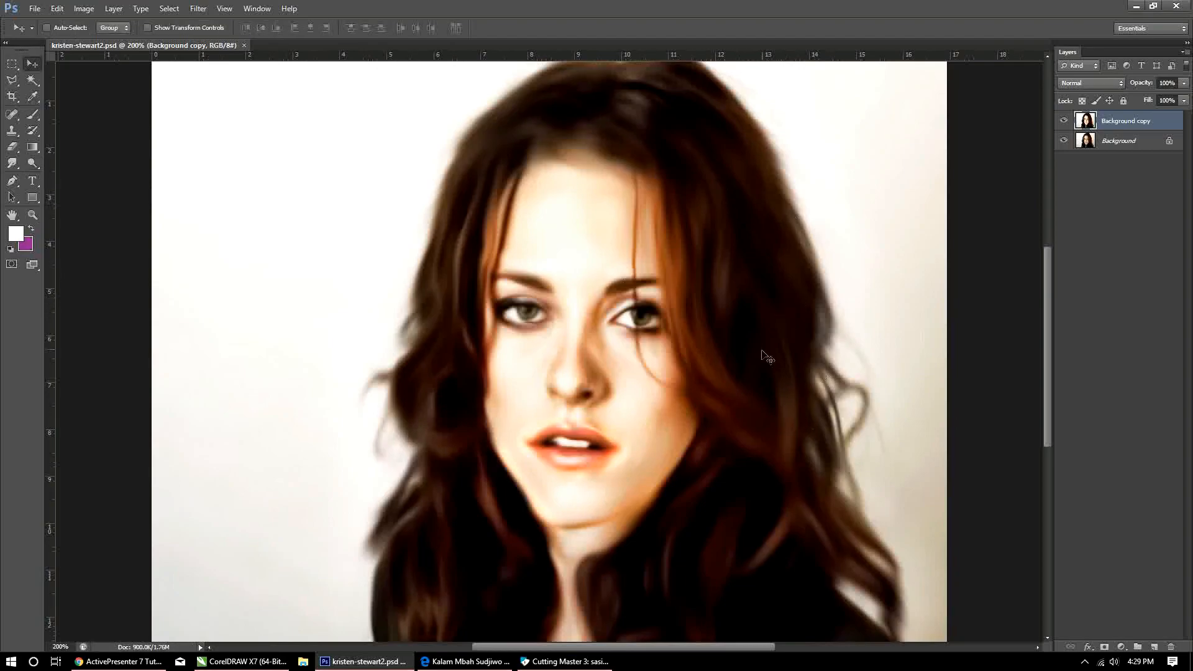